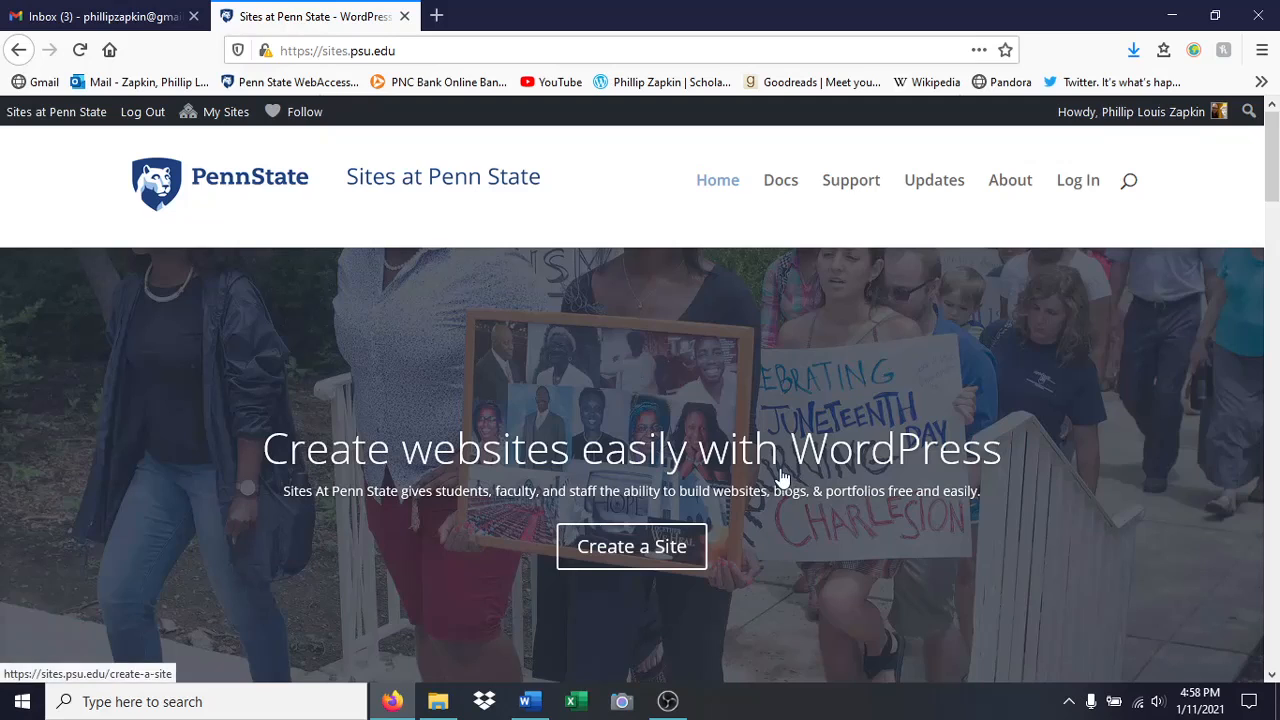
# - Open the form for creating a new site on Sites at Penn State
pyautogui.click(423, 50)
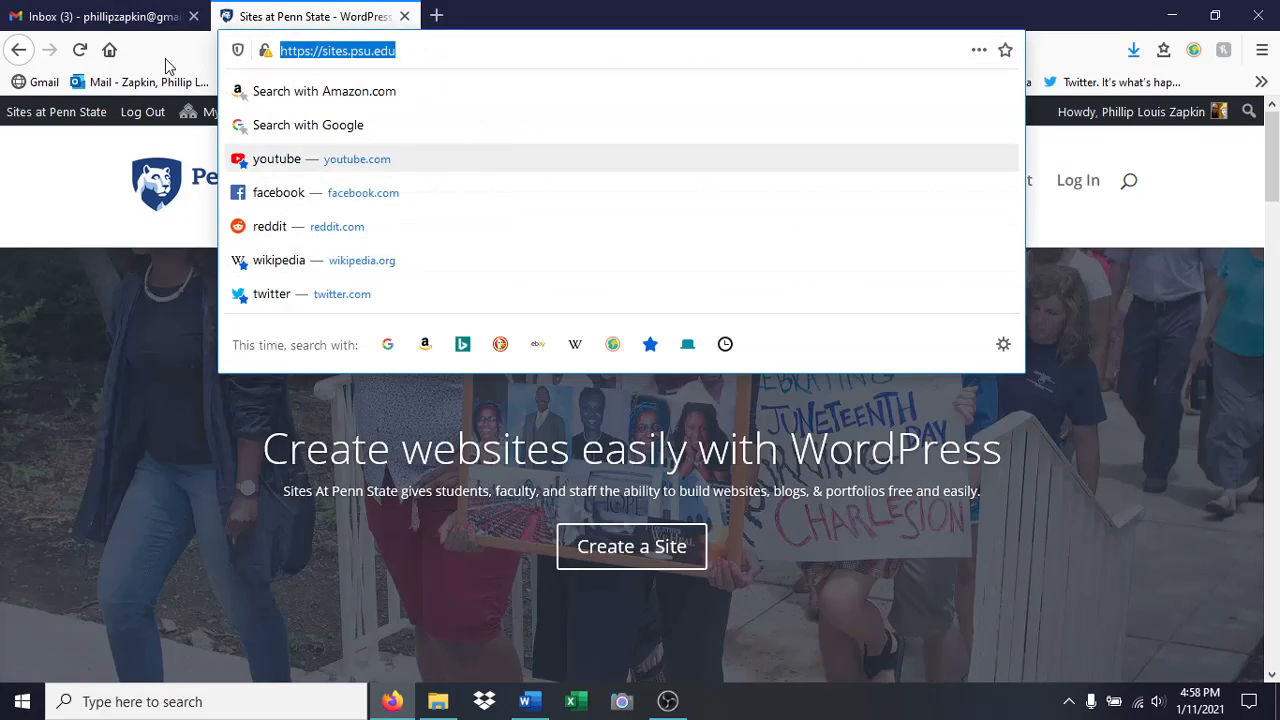
pyautogui.press('Escape')
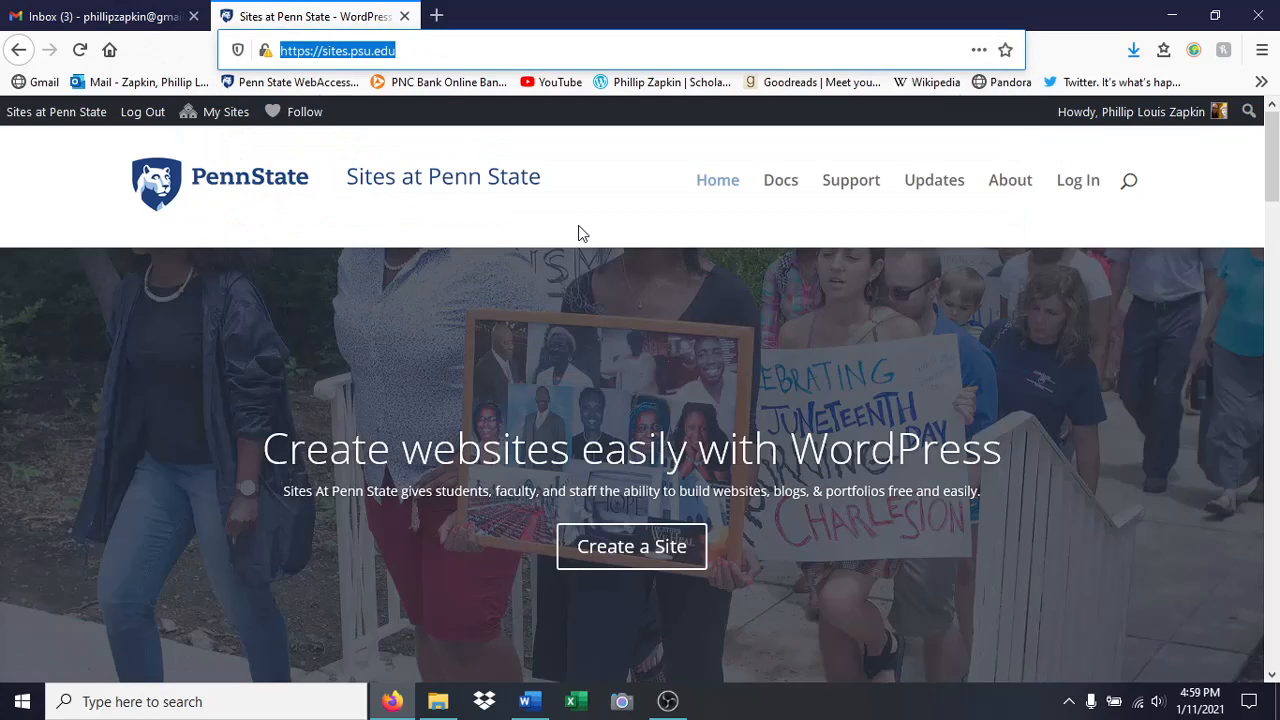
pyautogui.click(618, 558)
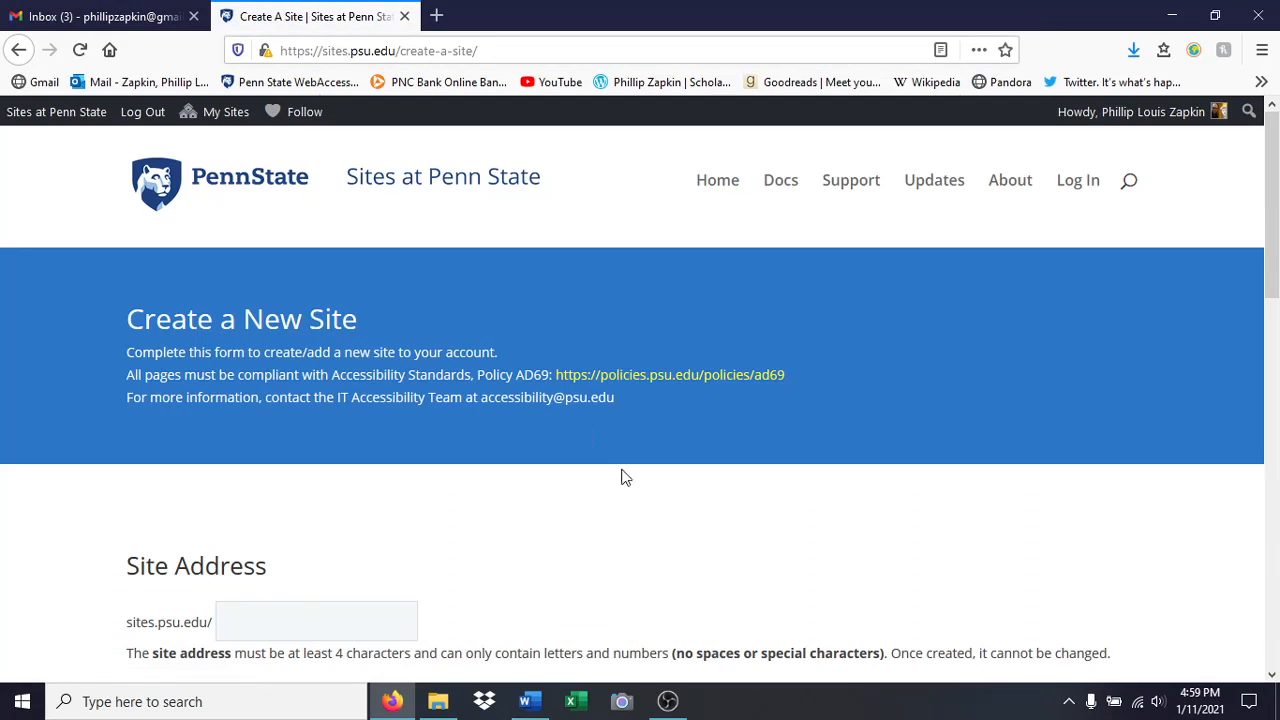
# - Enter the owner's full name followed by 202d as the site address, and the full name with 202D as the site title
pyautogui.scroll(-3, 519, 415)
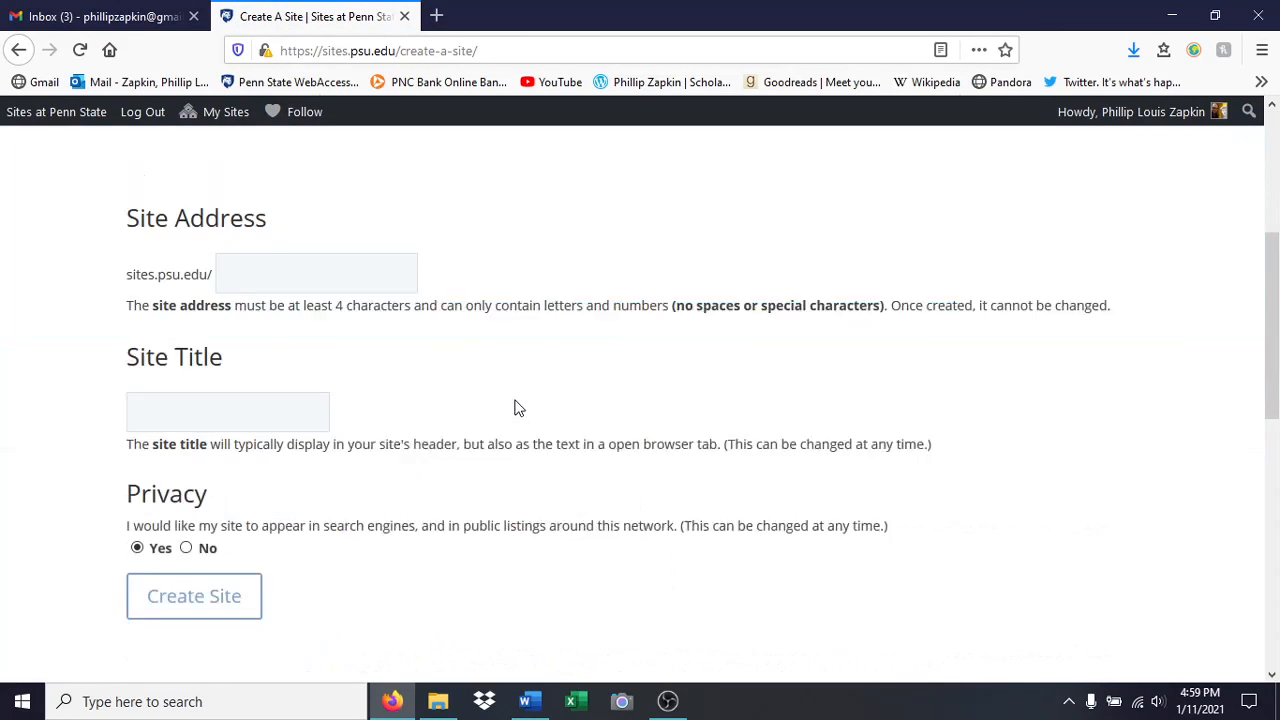
pyautogui.click(278, 241)
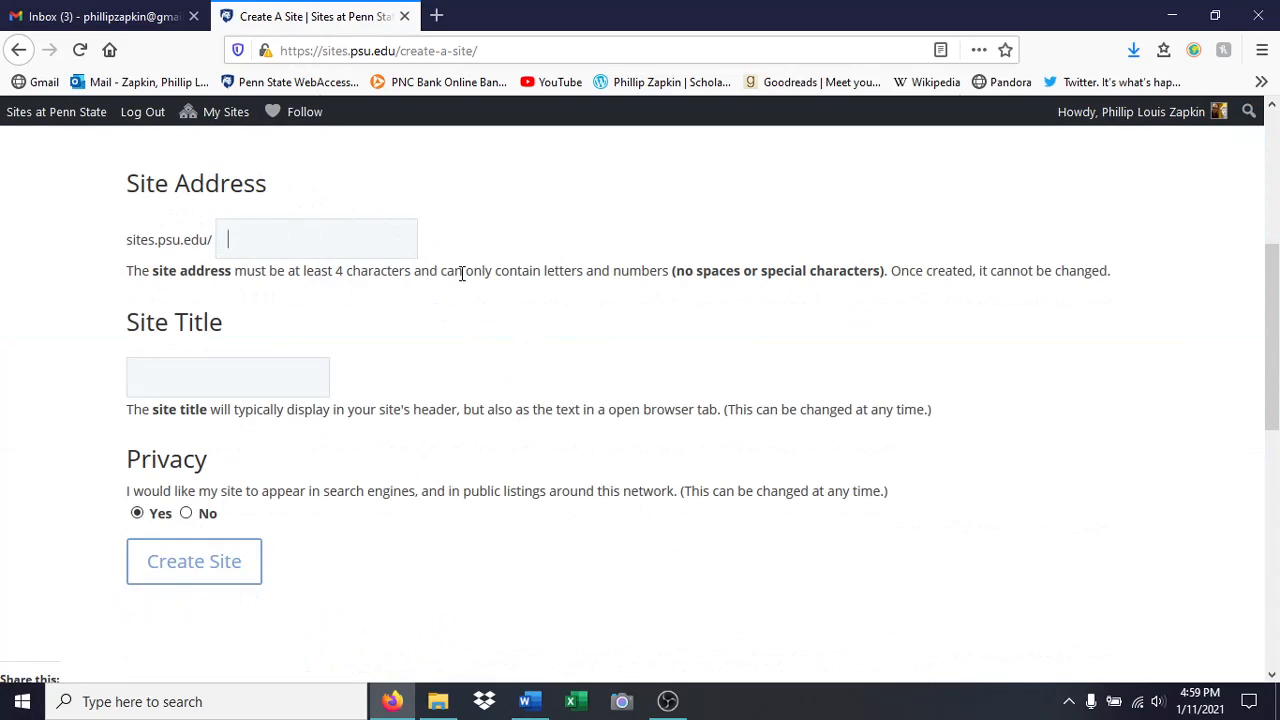
pyautogui.write('phillipzapkin202d')
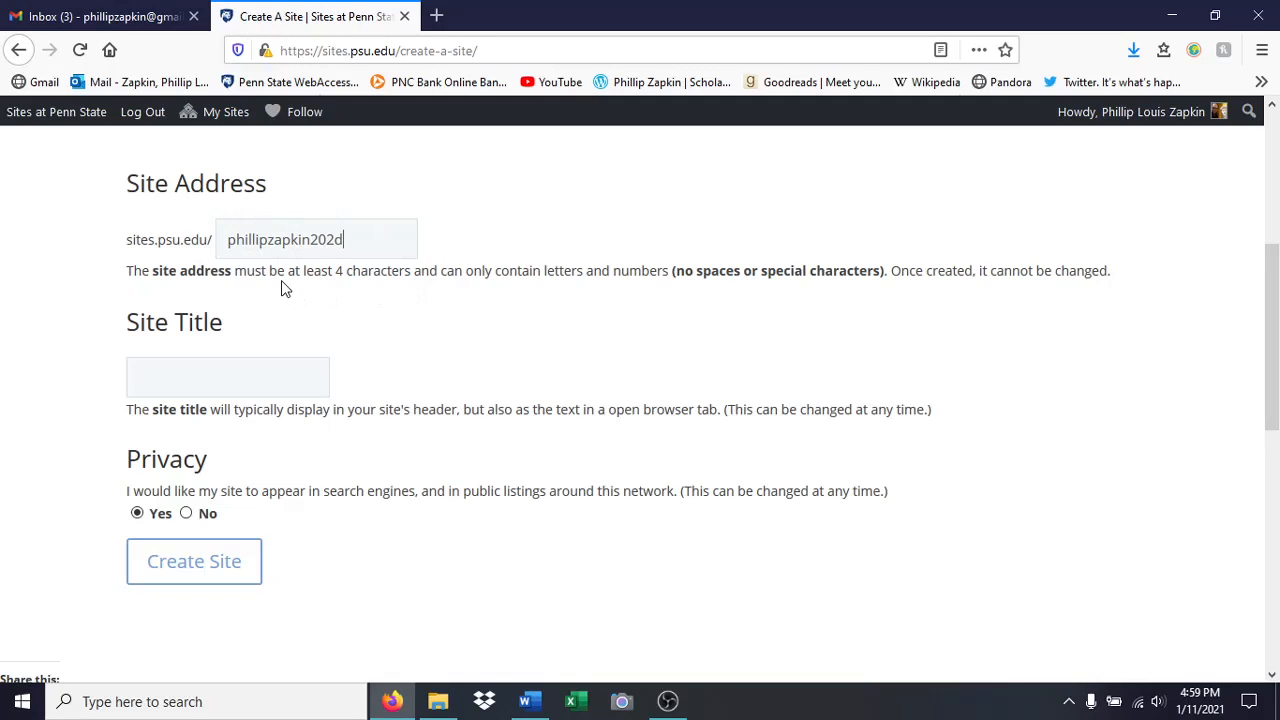
pyautogui.click(249, 376)
pyautogui.write('Phillip Zapkin 202D')
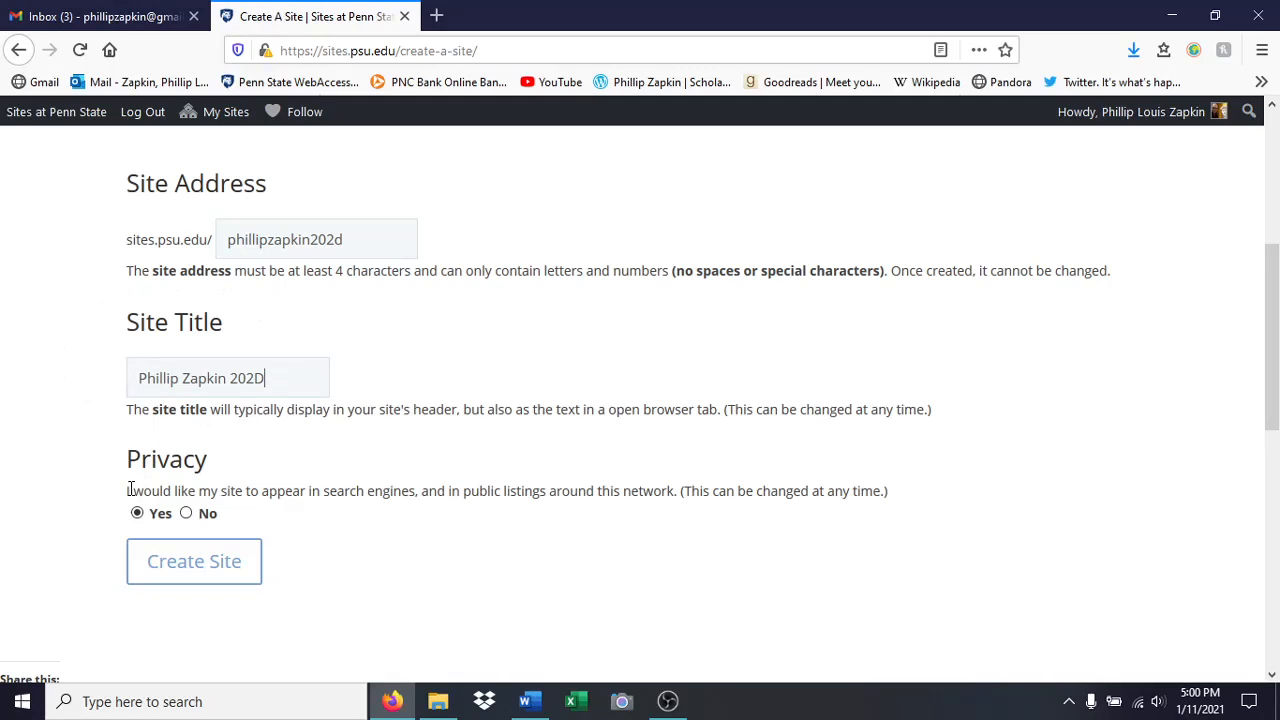
# - Set the privacy option to No for search engines and public listings, and create the site
pyautogui.moveTo(126, 490); pyautogui.dragTo(677, 490)
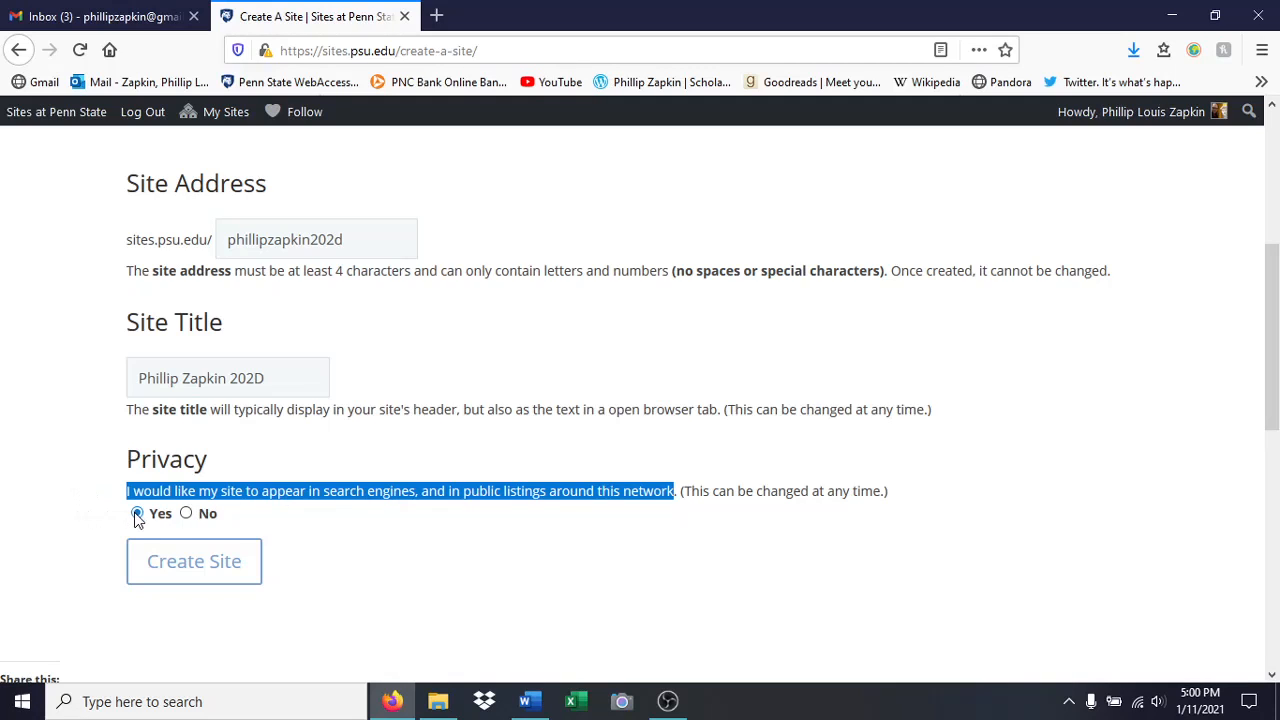
pyautogui.click(187, 514)
pyautogui.click(705, 490)
pyautogui.moveTo(685, 491); pyautogui.dragTo(881, 490)
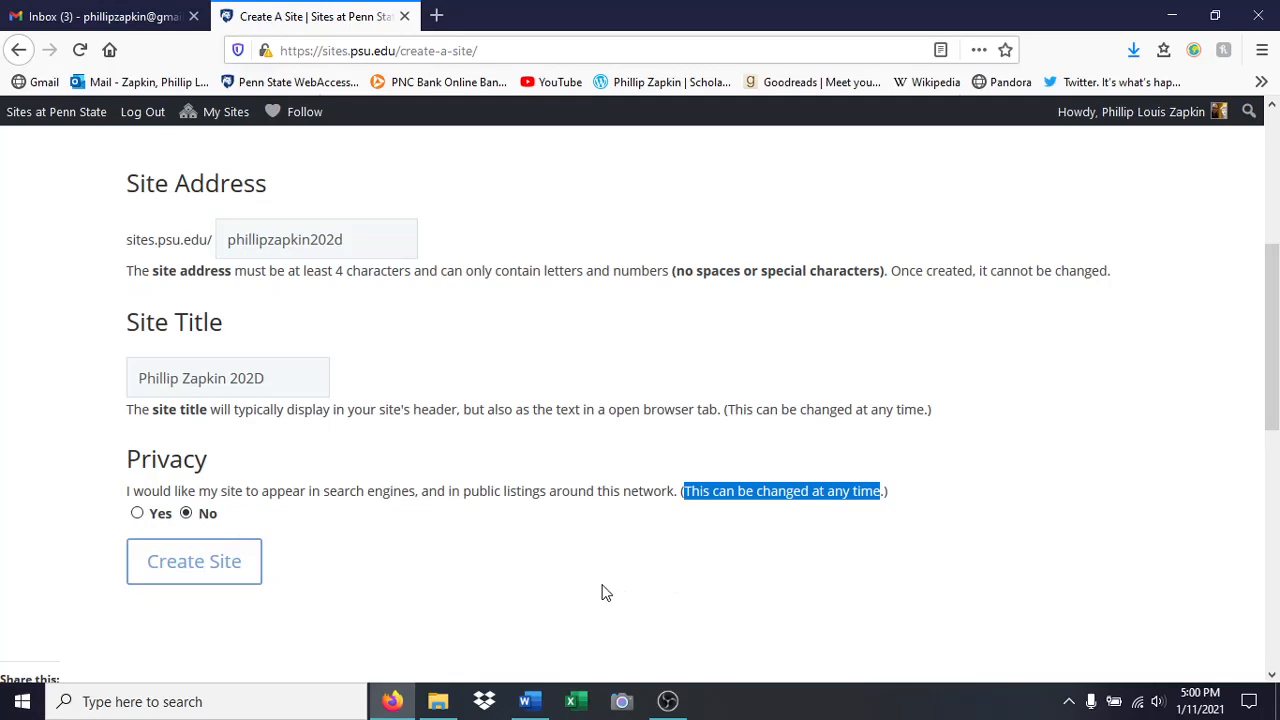
pyautogui.click(202, 566)
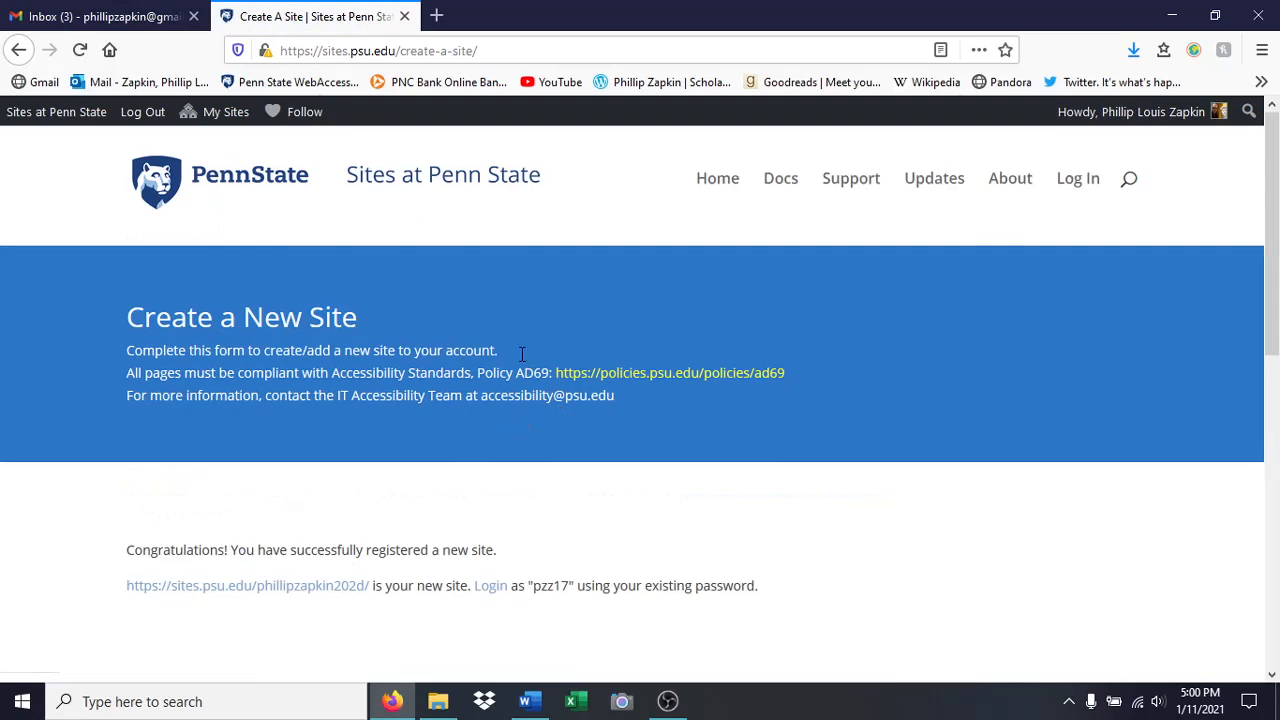
# - Open the newly registered site and look over its home page
pyautogui.scroll(-2, 168, 411)
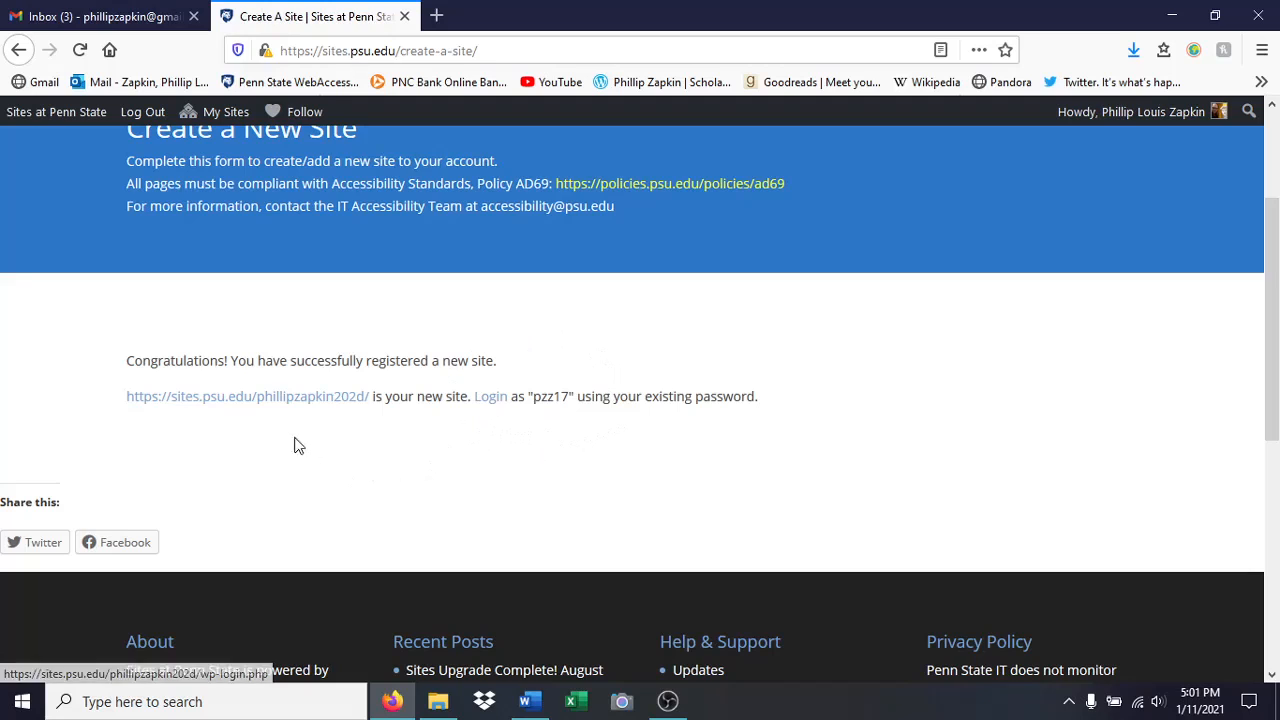
pyautogui.click(272, 400)
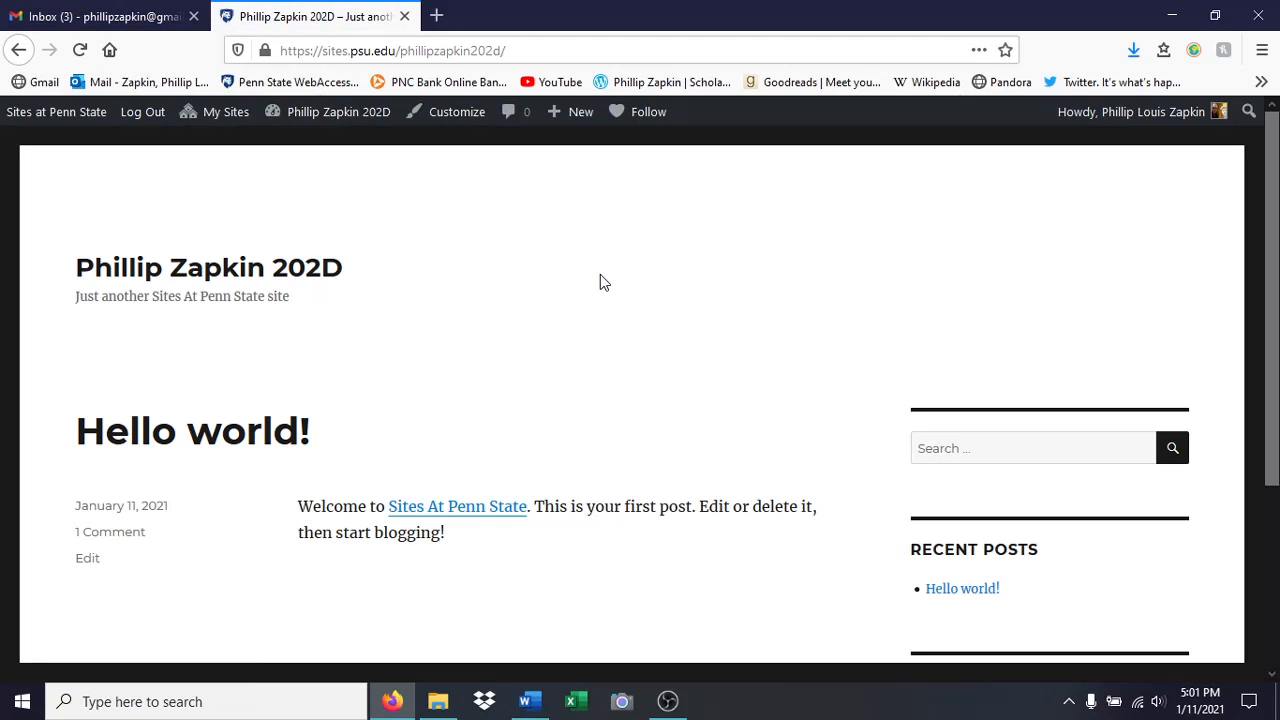
pyautogui.scroll(-3, 512, 340)
pyautogui.scroll(1, 510, 337)
pyautogui.scroll(1, 510, 337)
# - Start a new post on the site and title it "Post One"
pyautogui.moveTo(575, 118)
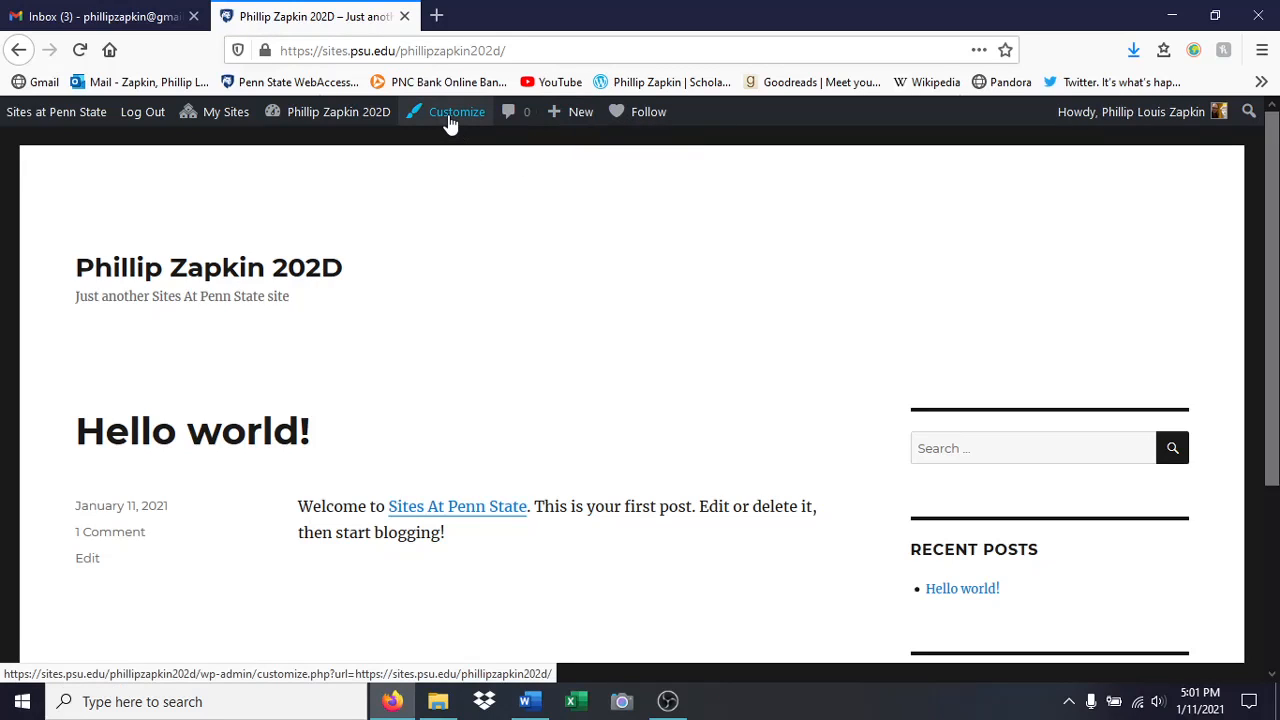
pyautogui.moveTo(578, 120)
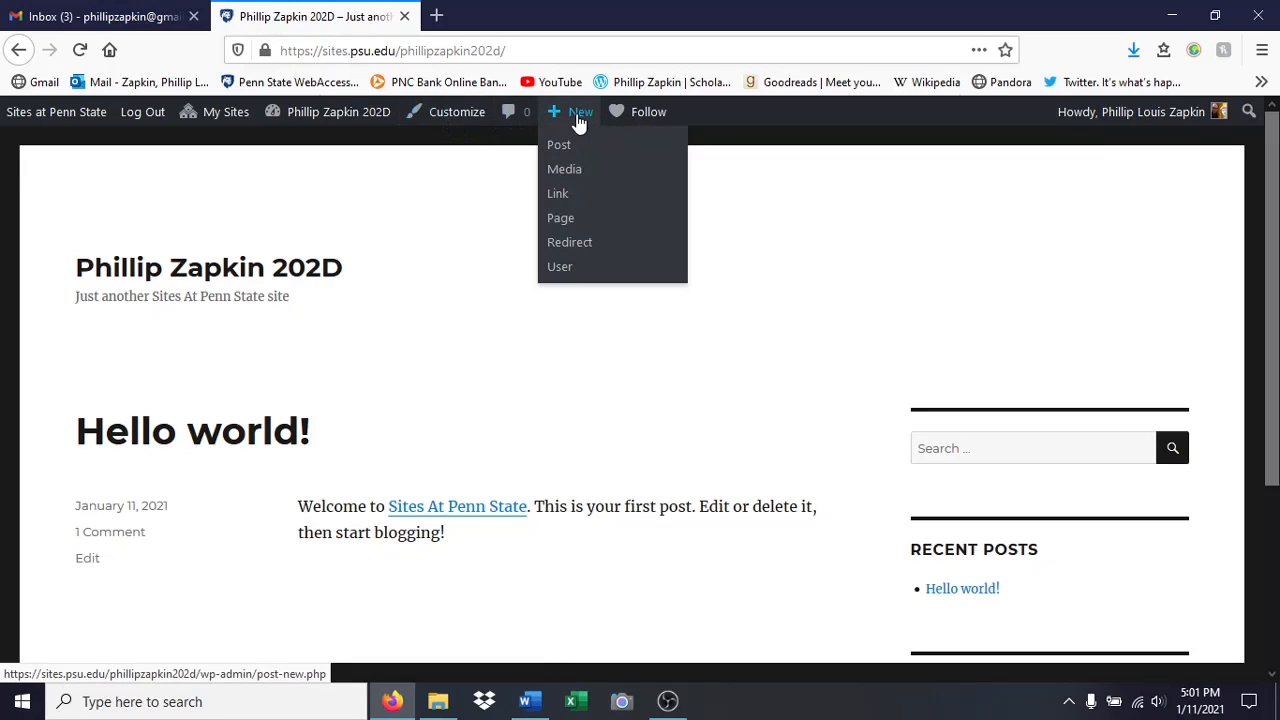
pyautogui.click(562, 148)
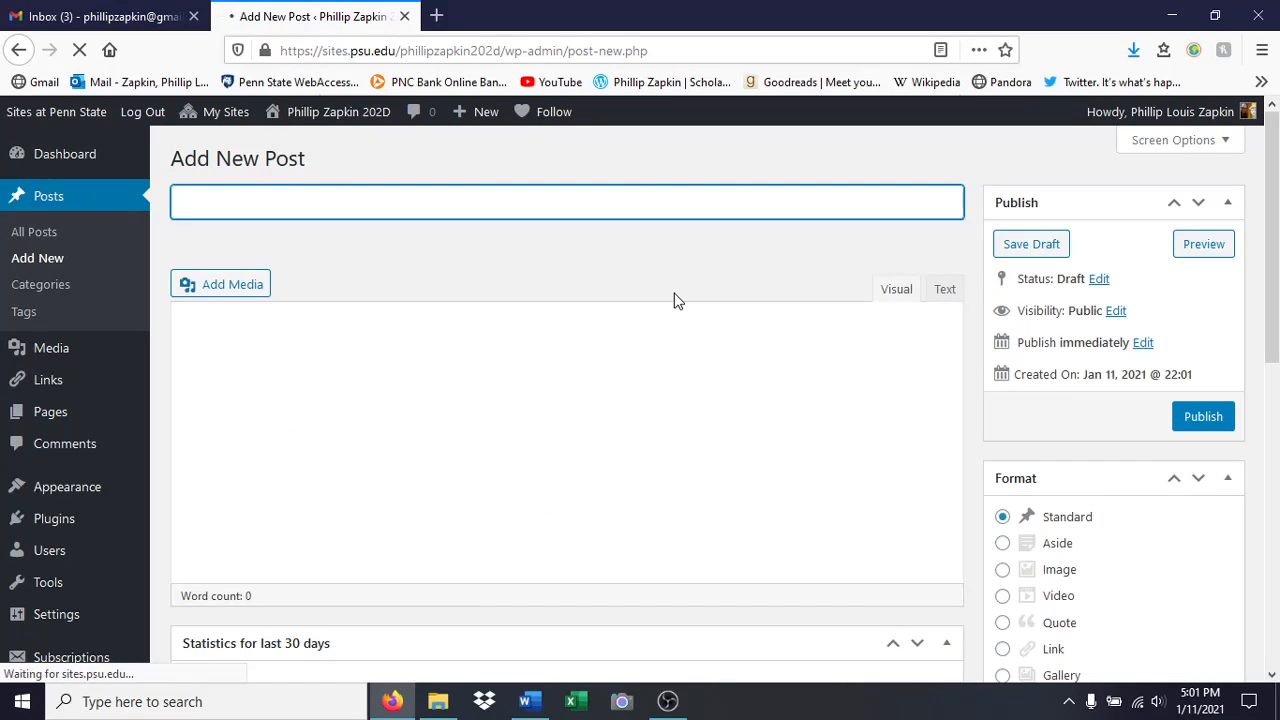
pyautogui.write('Post One')
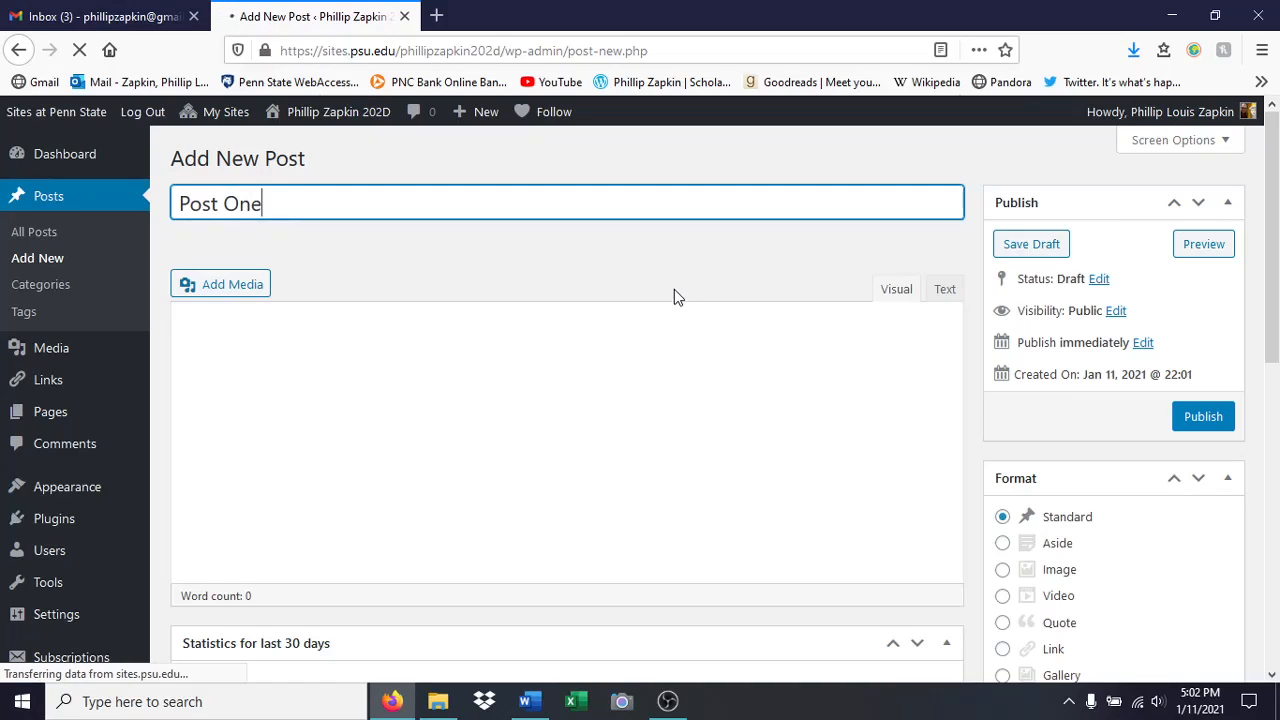
# - Write "Type the article." as the first line of the post body
pyautogui.click(566, 397)
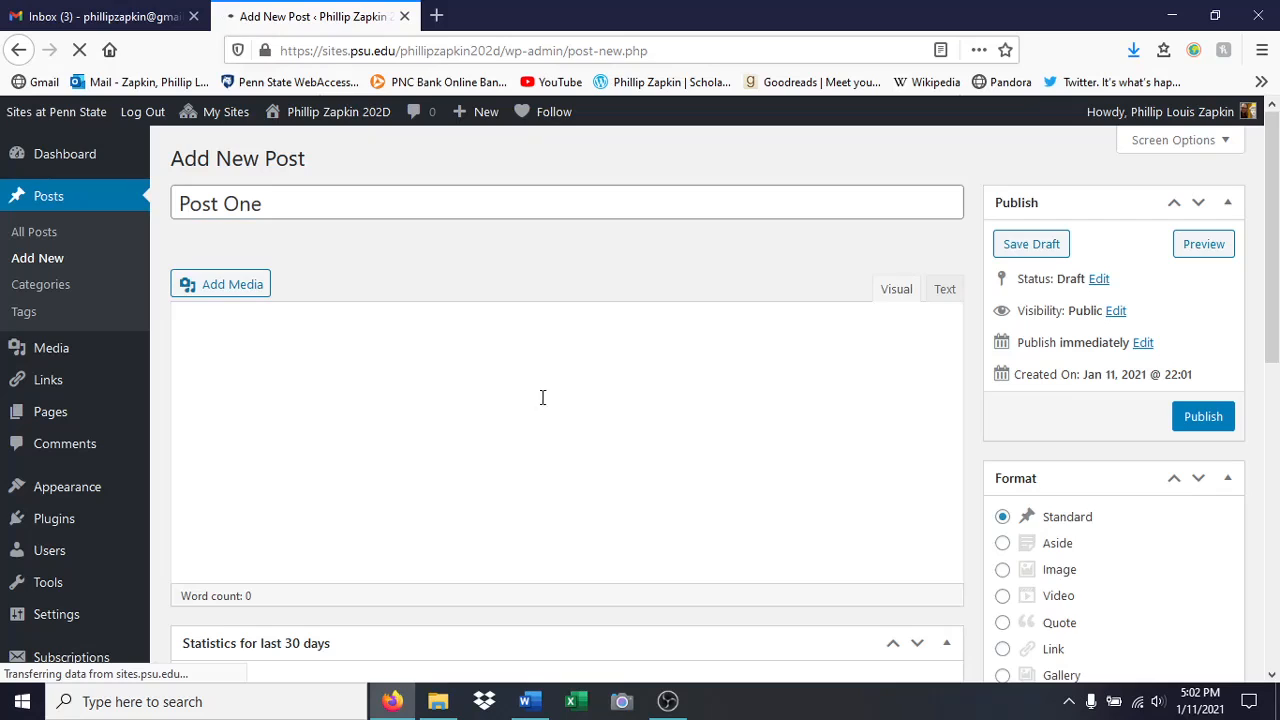
pyautogui.click(237, 292)
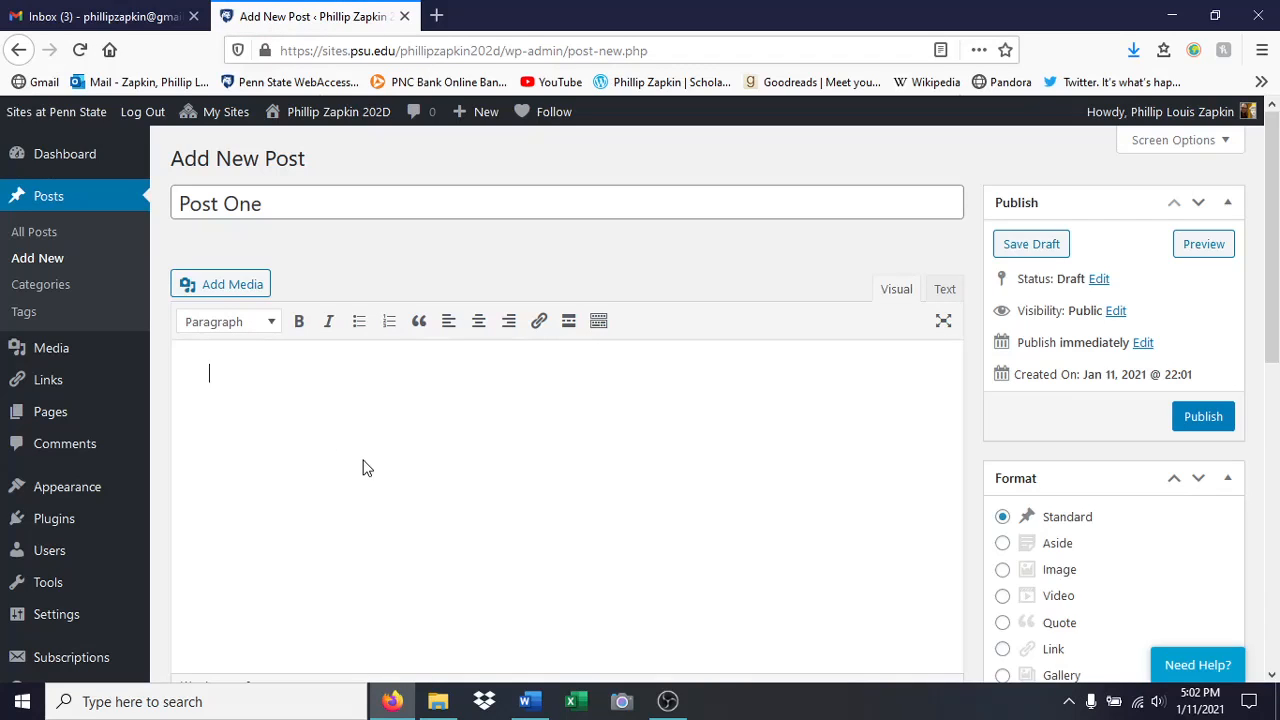
pyautogui.write('Type the article.')
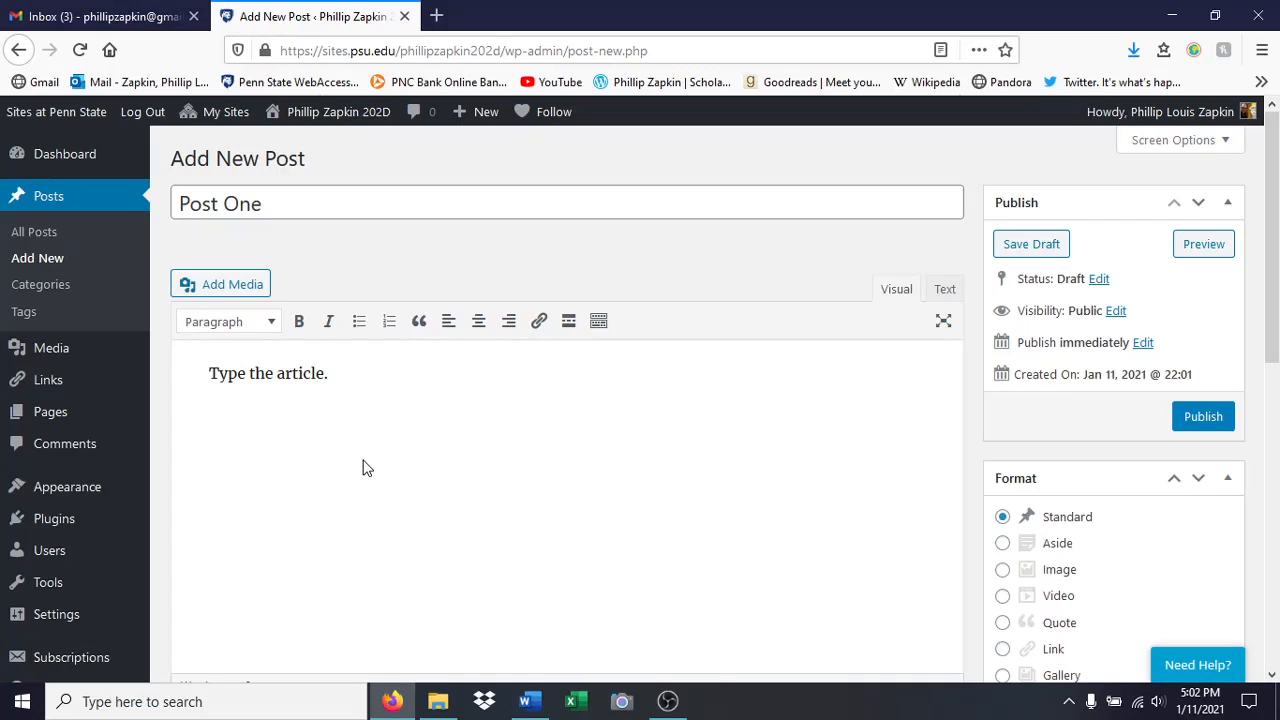
pyautogui.moveTo(341, 376); pyautogui.dragTo(163, 371)
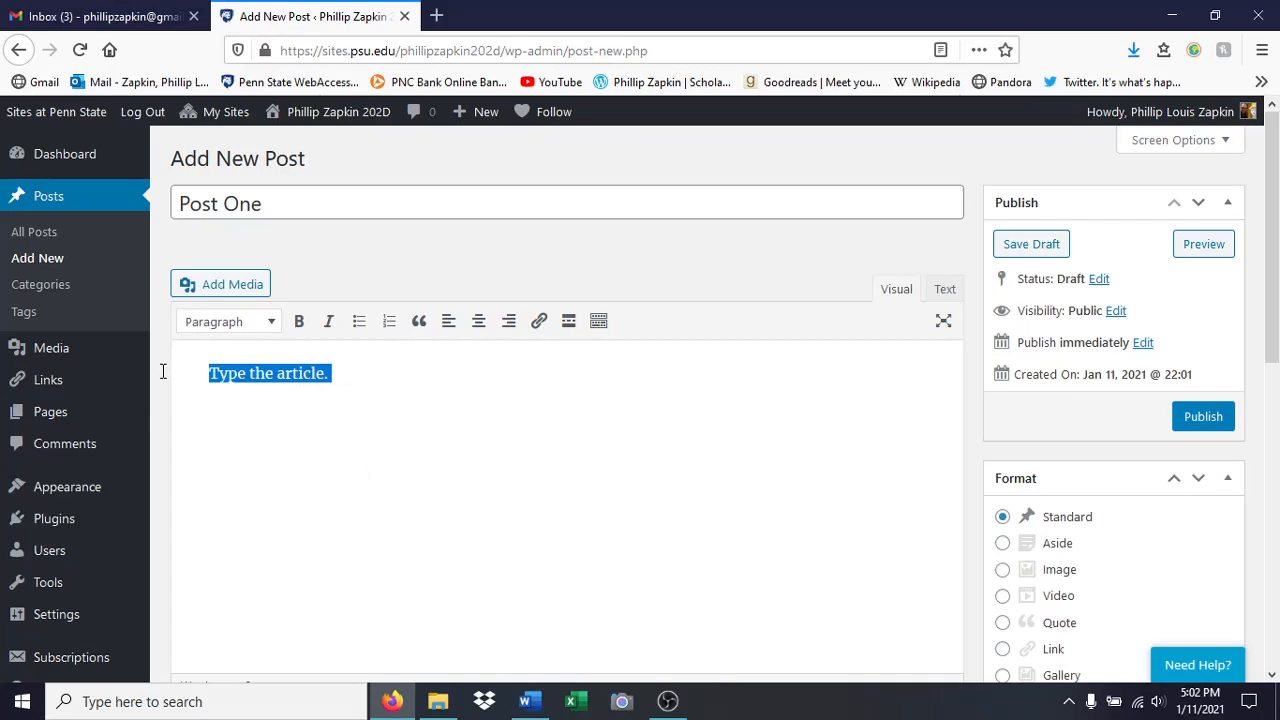
pyautogui.click(271, 322)
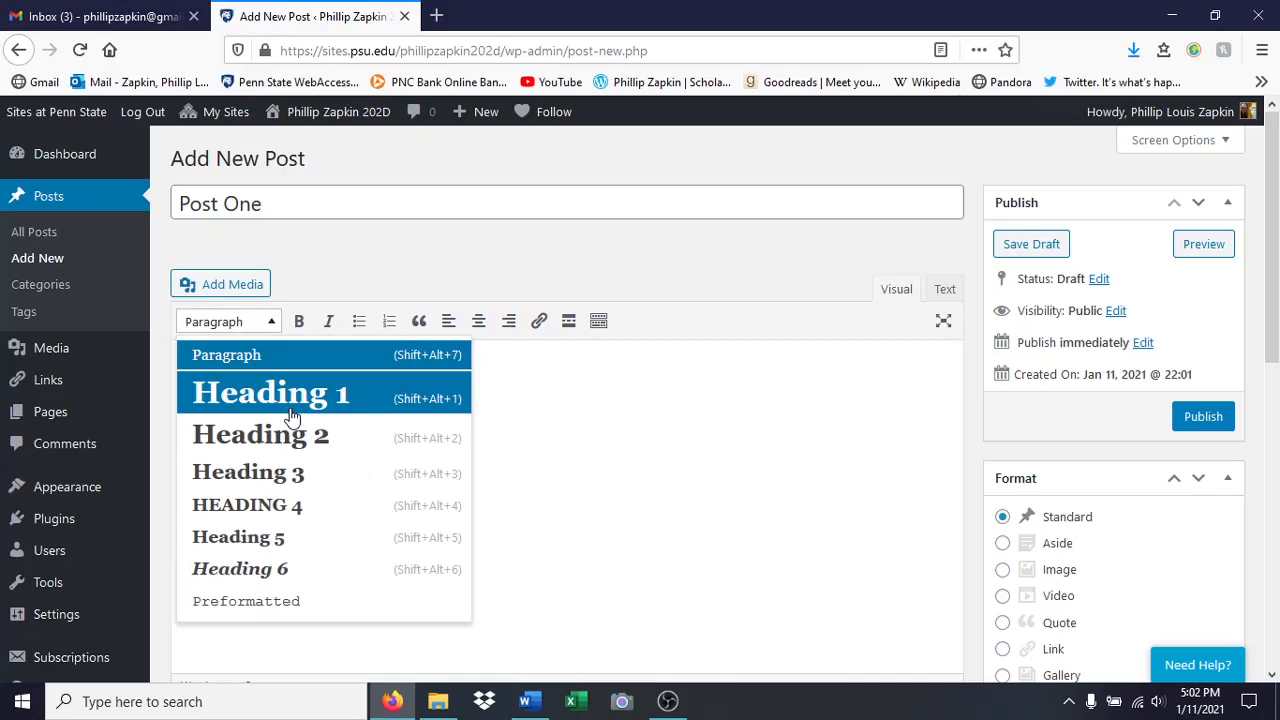
pyautogui.click(618, 463)
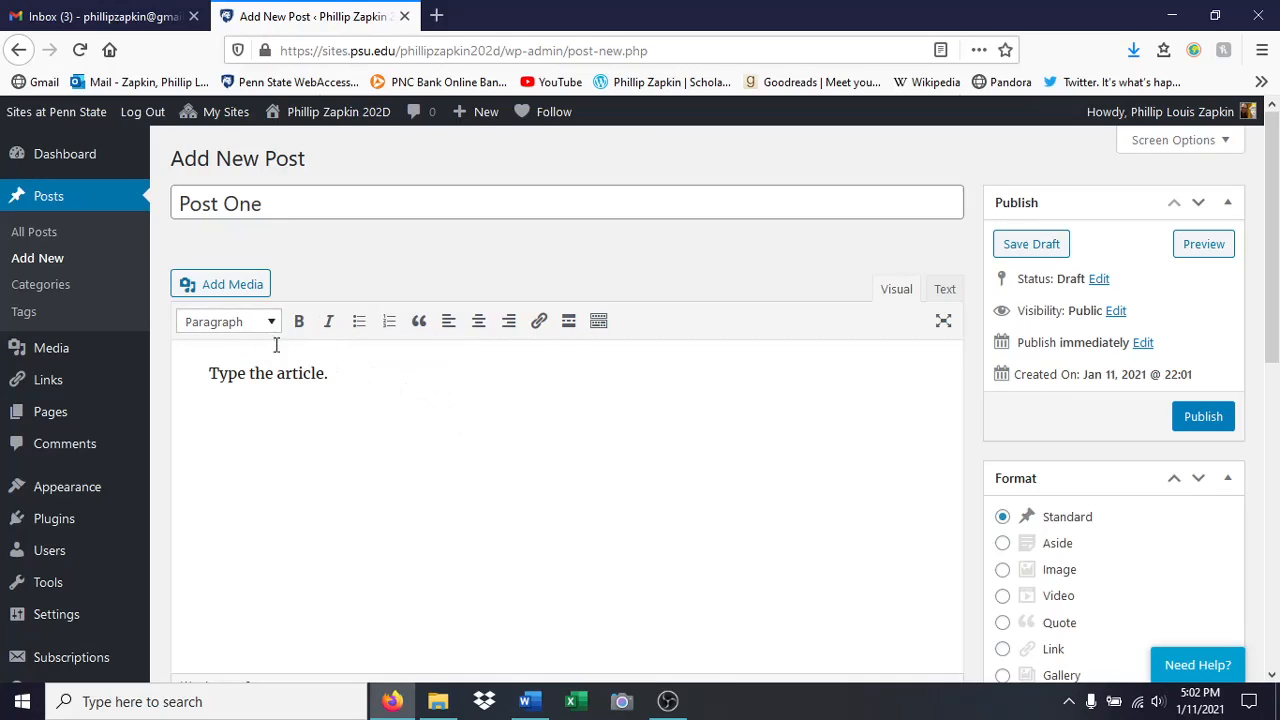
# - Format the line "Type the article." in the post body as Heading 1
pyautogui.click(204, 373)
pyautogui.moveTo(335, 373); pyautogui.dragTo(197, 374)
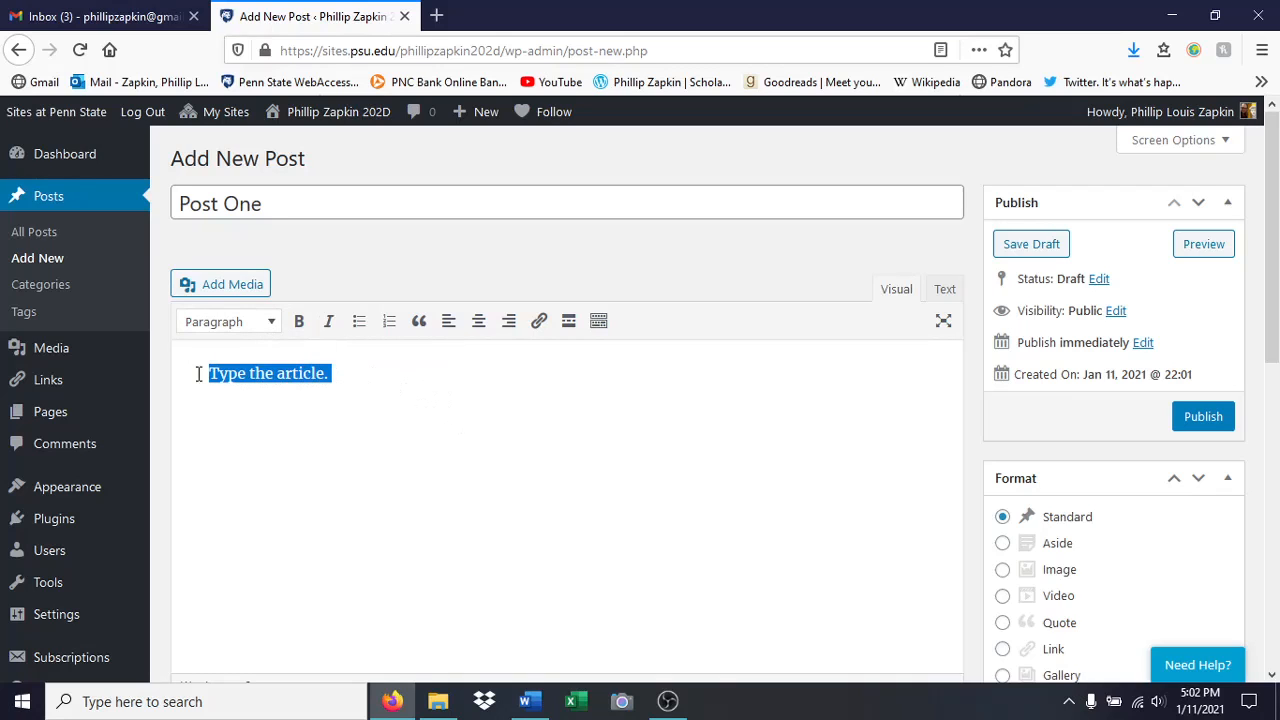
pyautogui.click(277, 328)
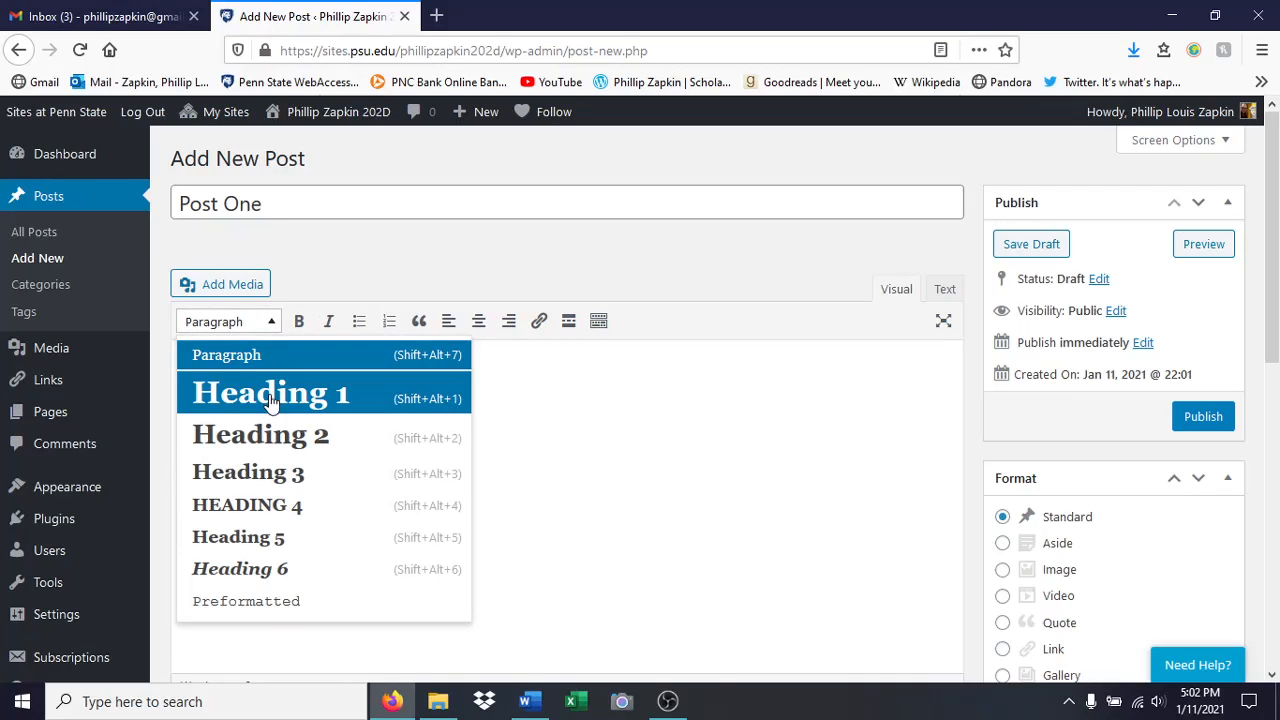
pyautogui.click(272, 395)
# - Add a paragraph below the heading reading "Here's the info. Include links."
pyautogui.click(586, 430)
pyautogui.press('Return')
pyautogui.write("Here's the inof")
pyautogui.press('BackSpace')
pyautogui.press('BackSpace')
pyautogui.write('fo.')
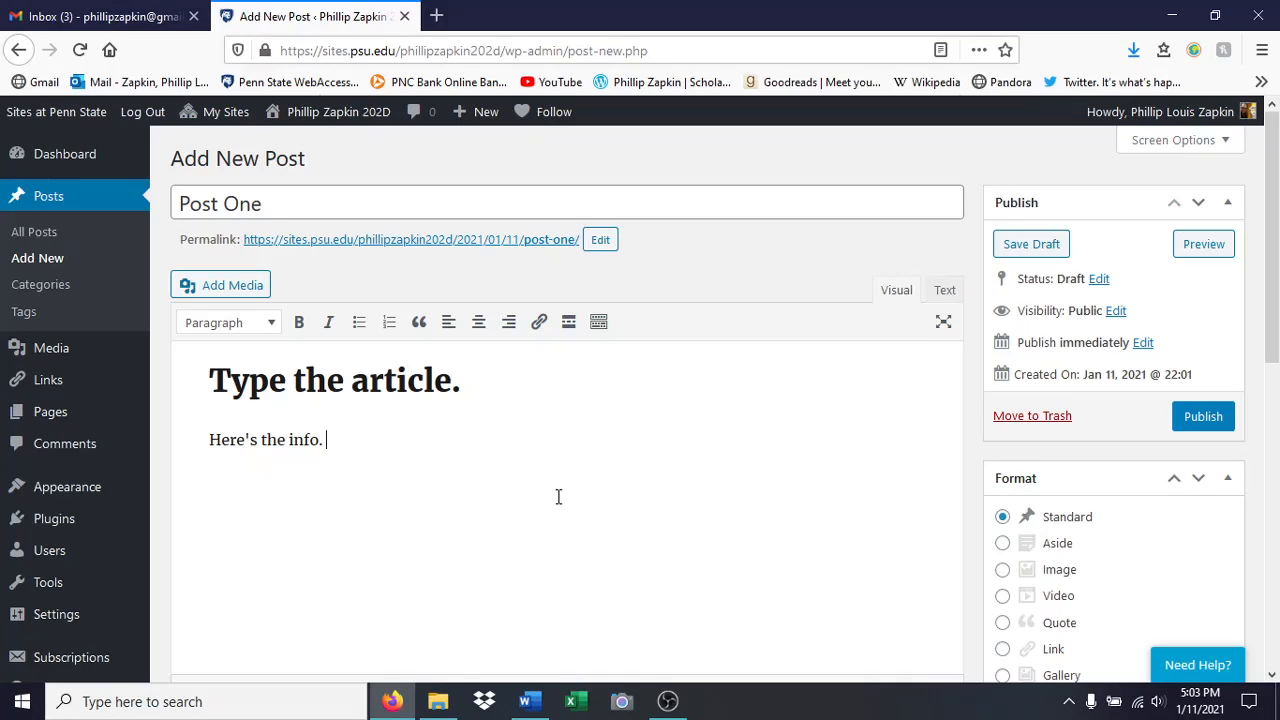
pyautogui.write('Include links.')
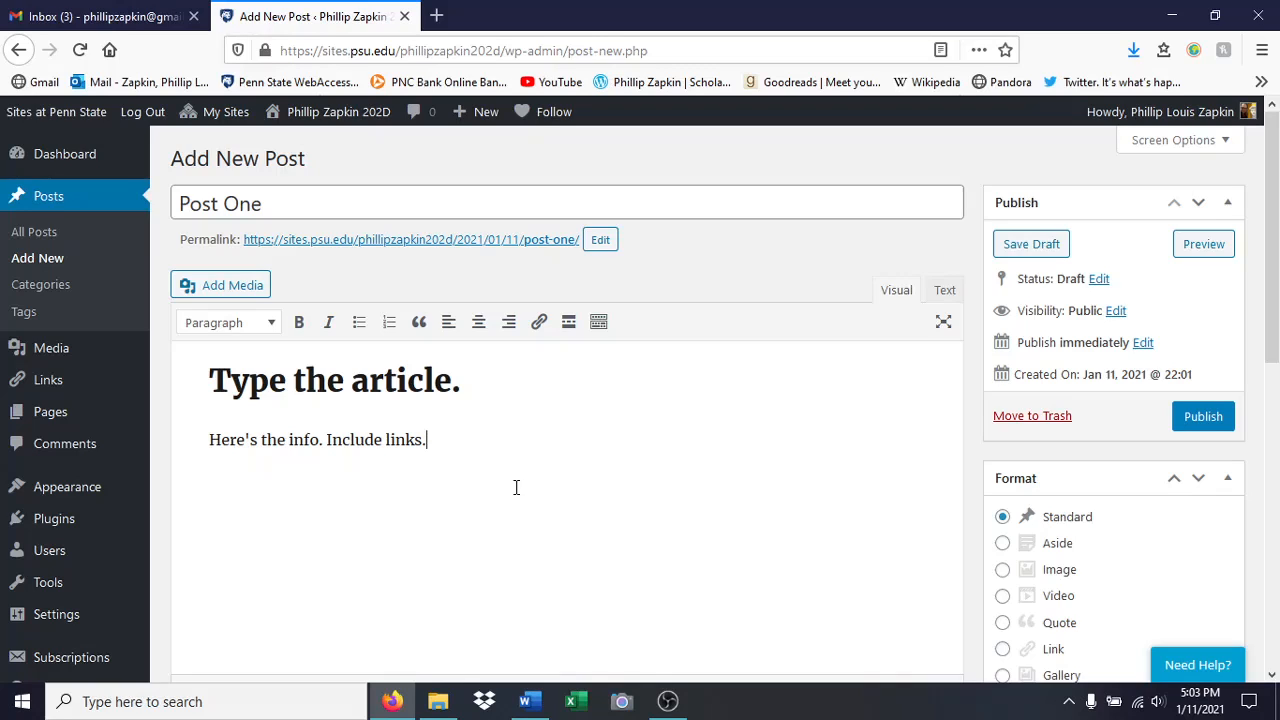
pyautogui.doubleClick(396, 441)
pyautogui.hotkey('ctrl', 'k')
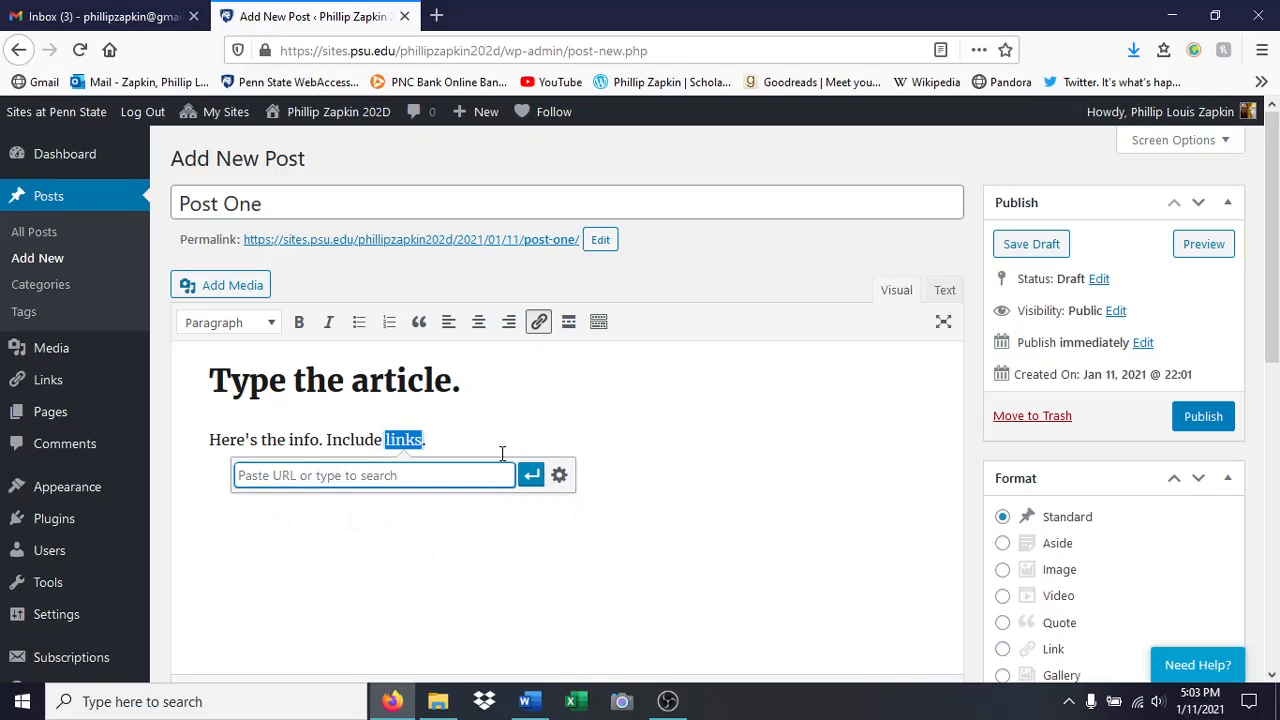
pyautogui.click(451, 433)
# - Link the word "links" in the paragraph to sites.psu.edu
pyautogui.doubleClick(396, 440)
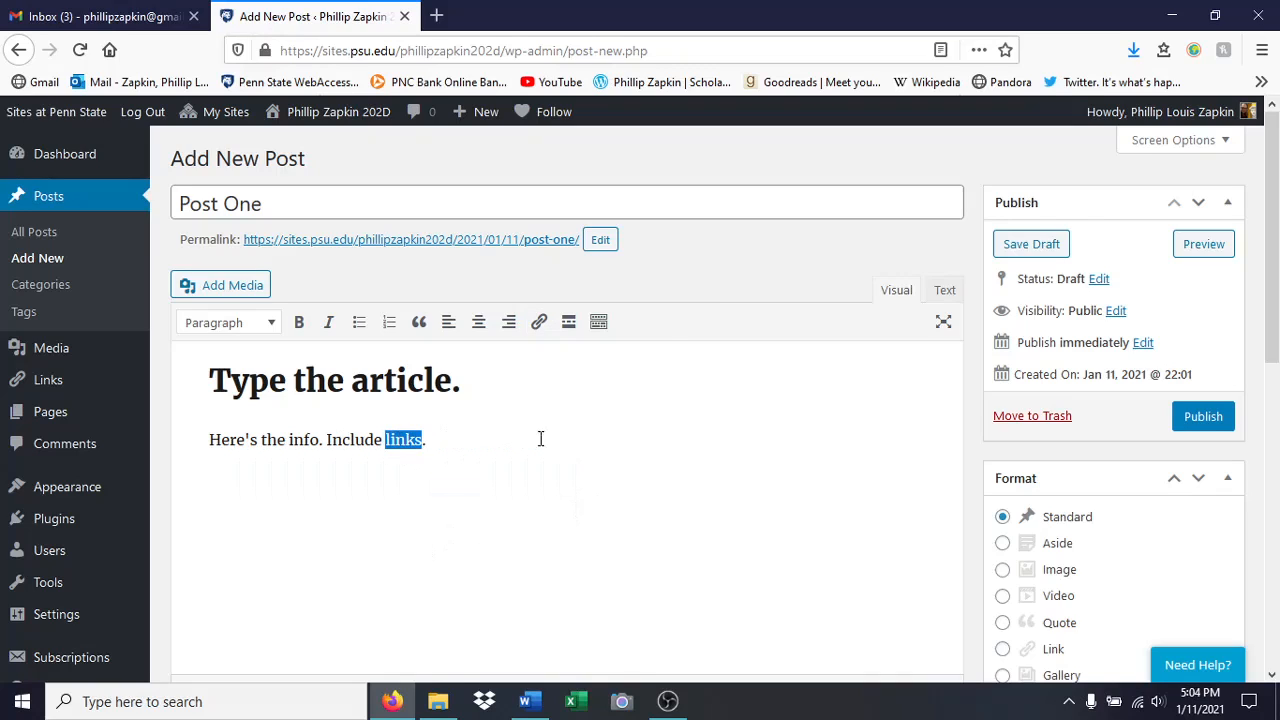
pyautogui.click(538, 322)
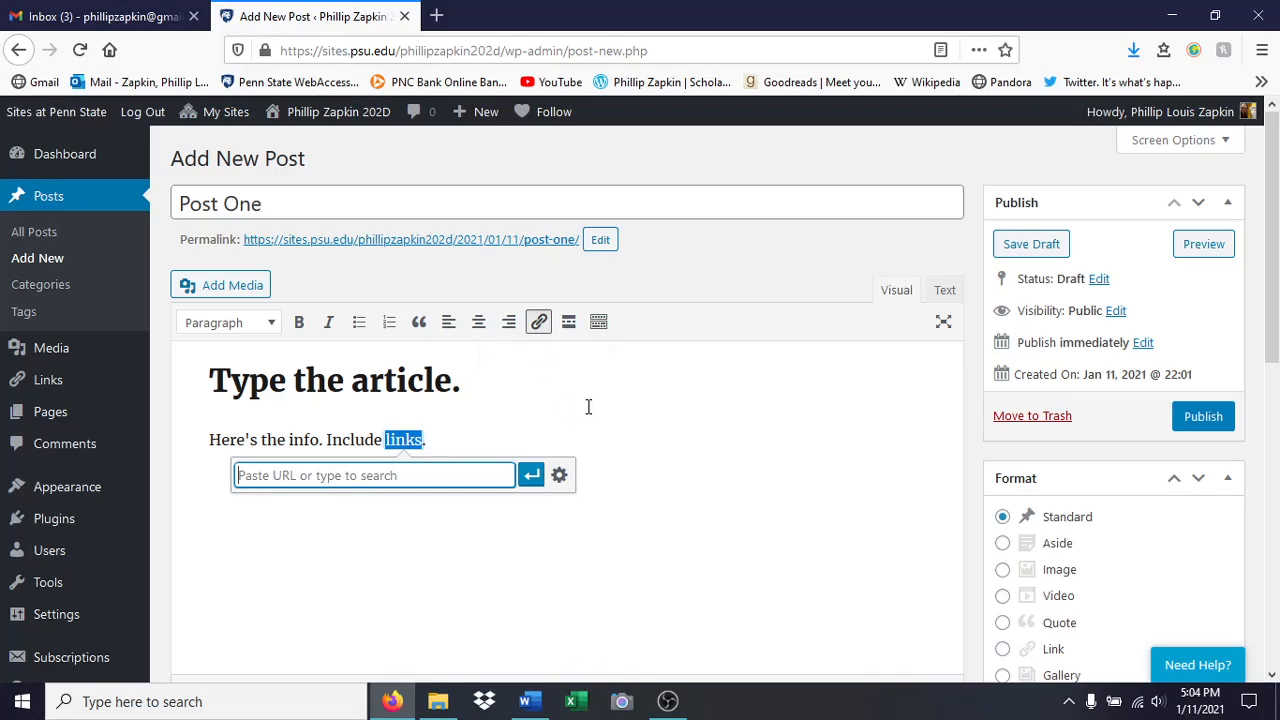
pyautogui.write('sites')
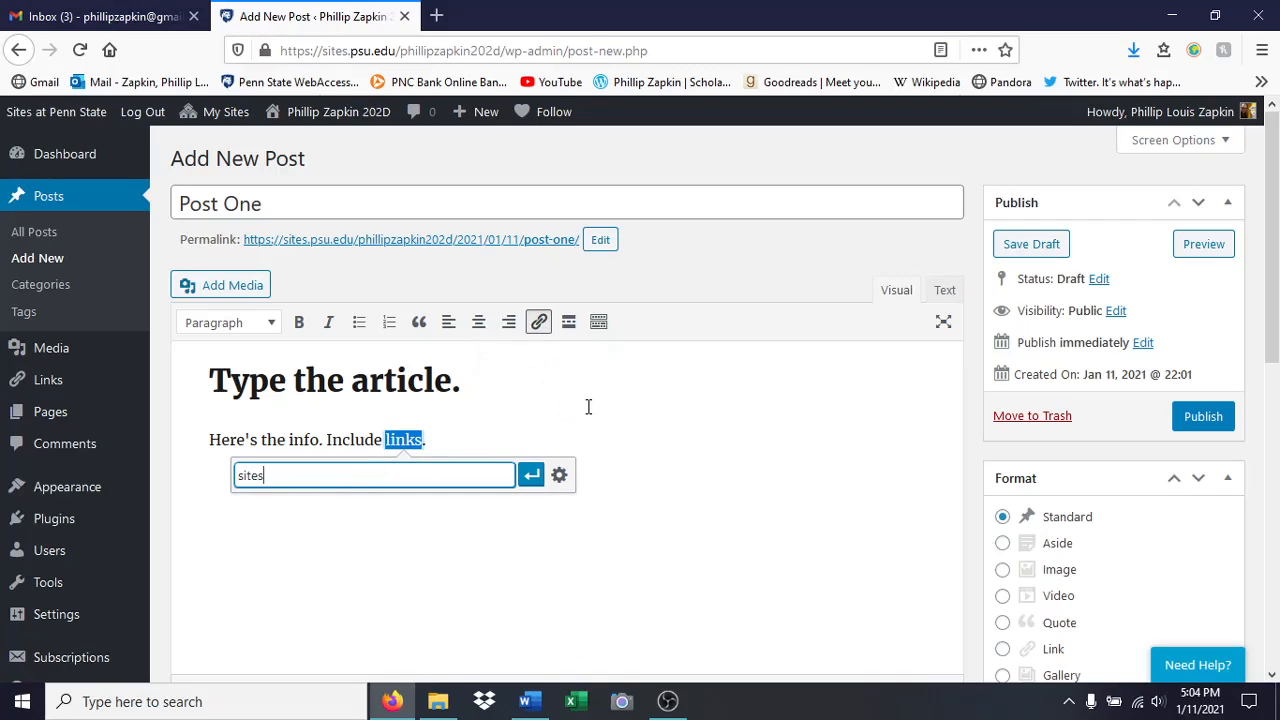
pyautogui.write('.psu.edu')
pyautogui.click(530, 478)
pyautogui.click(588, 446)
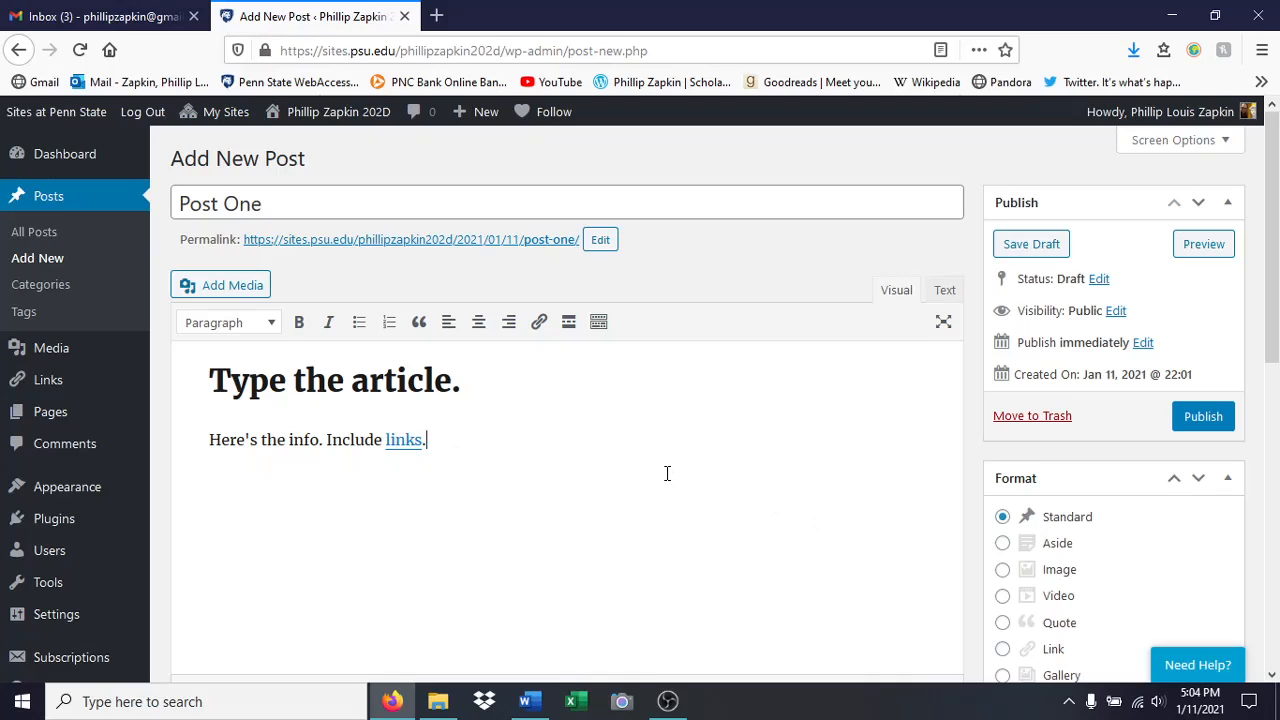
# - Begin a new line below the paragraph and upload the JPG image BCE from the 9 Spring 2021 folder as media for the post
pyautogui.press('Return')
pyautogui.click(254, 294)
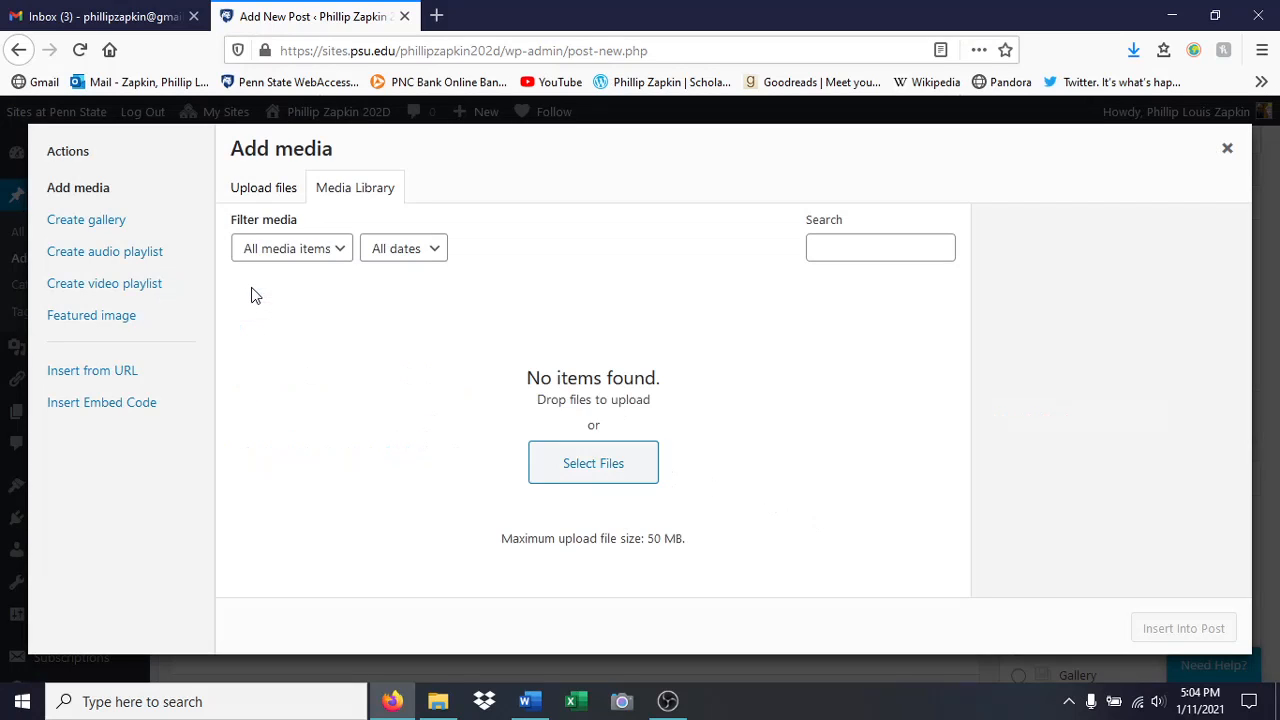
pyautogui.click(256, 198)
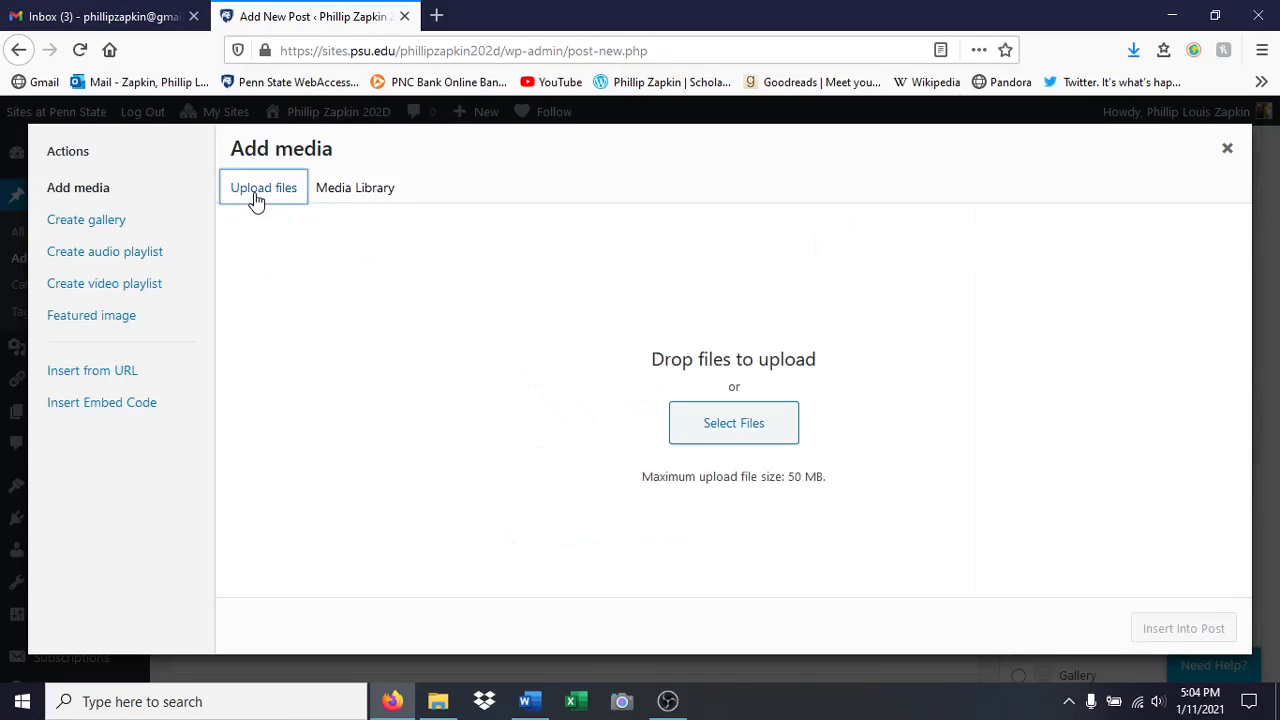
pyautogui.click(752, 428)
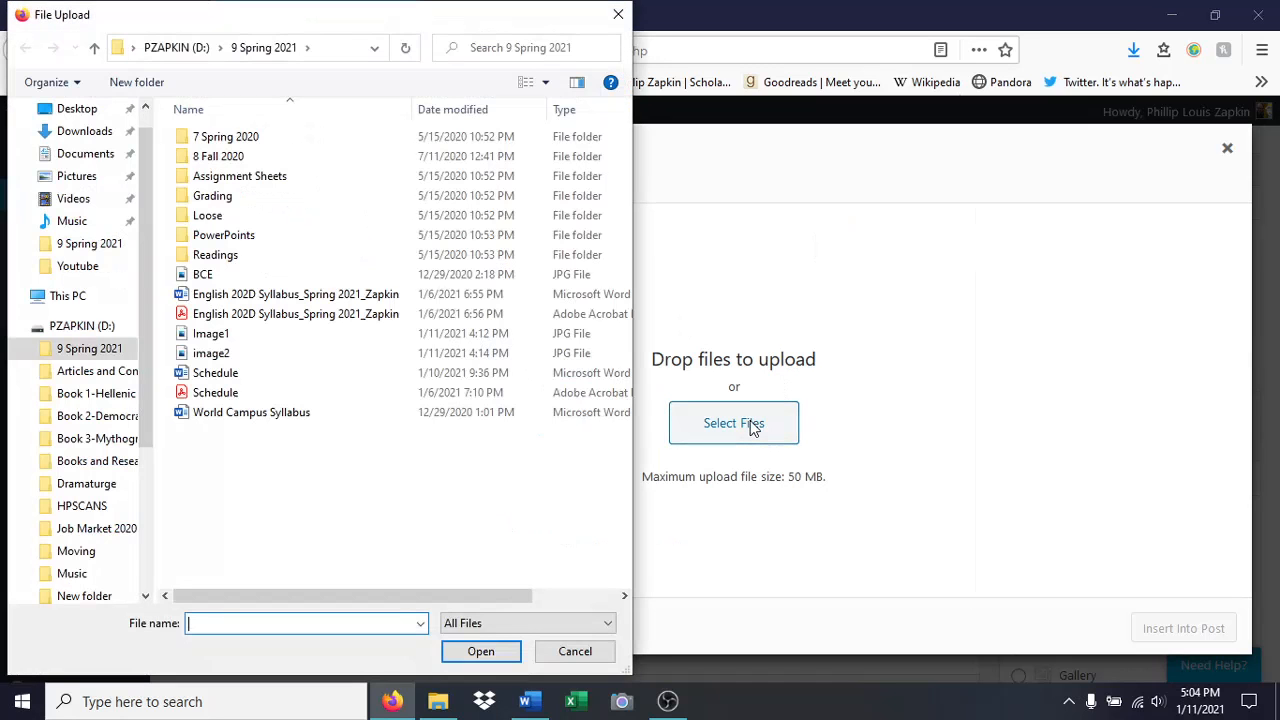
pyautogui.doubleClick(212, 275)
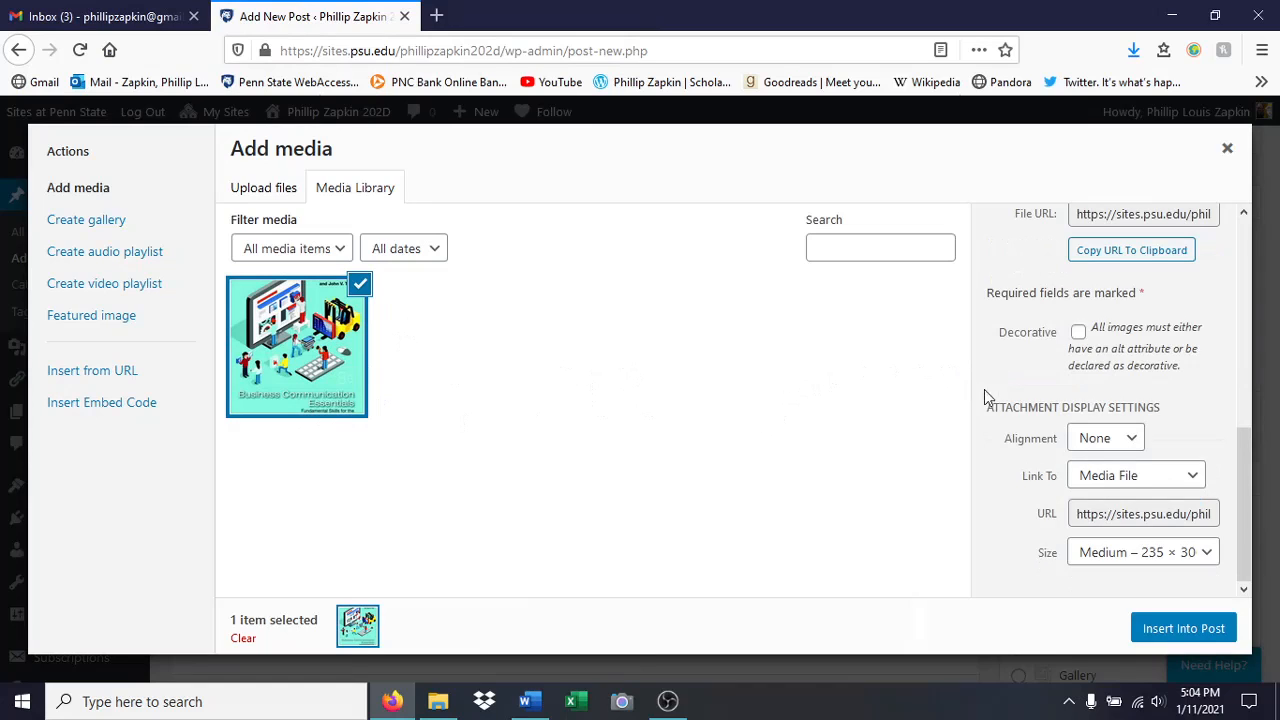
# - Set the alt text of the uploaded BCE image to "Book cover"
pyautogui.scroll(3, 1086, 390)
pyautogui.scroll(2, 1086, 388)
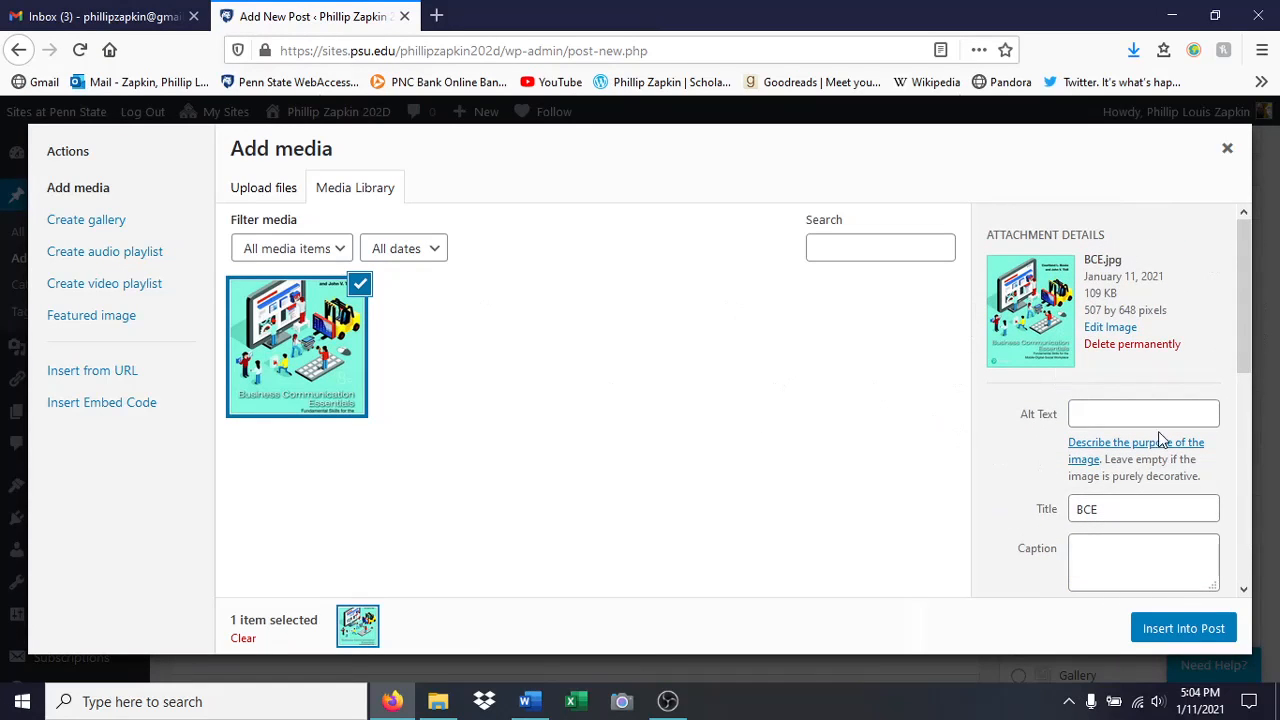
pyautogui.click(1121, 410)
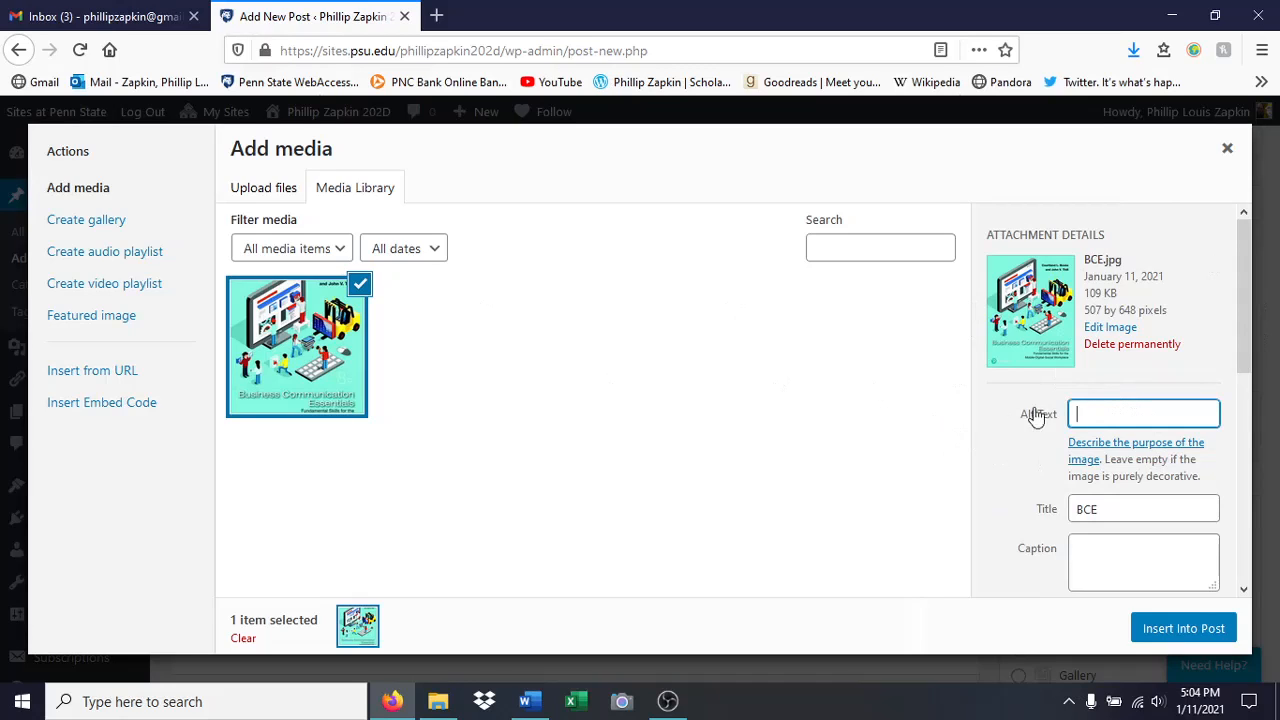
pyautogui.write('Book cover')
# - Review the remaining attachment details and display settings of the BCE image, and insert it into the post
pyautogui.scroll(-5, 1028, 395)
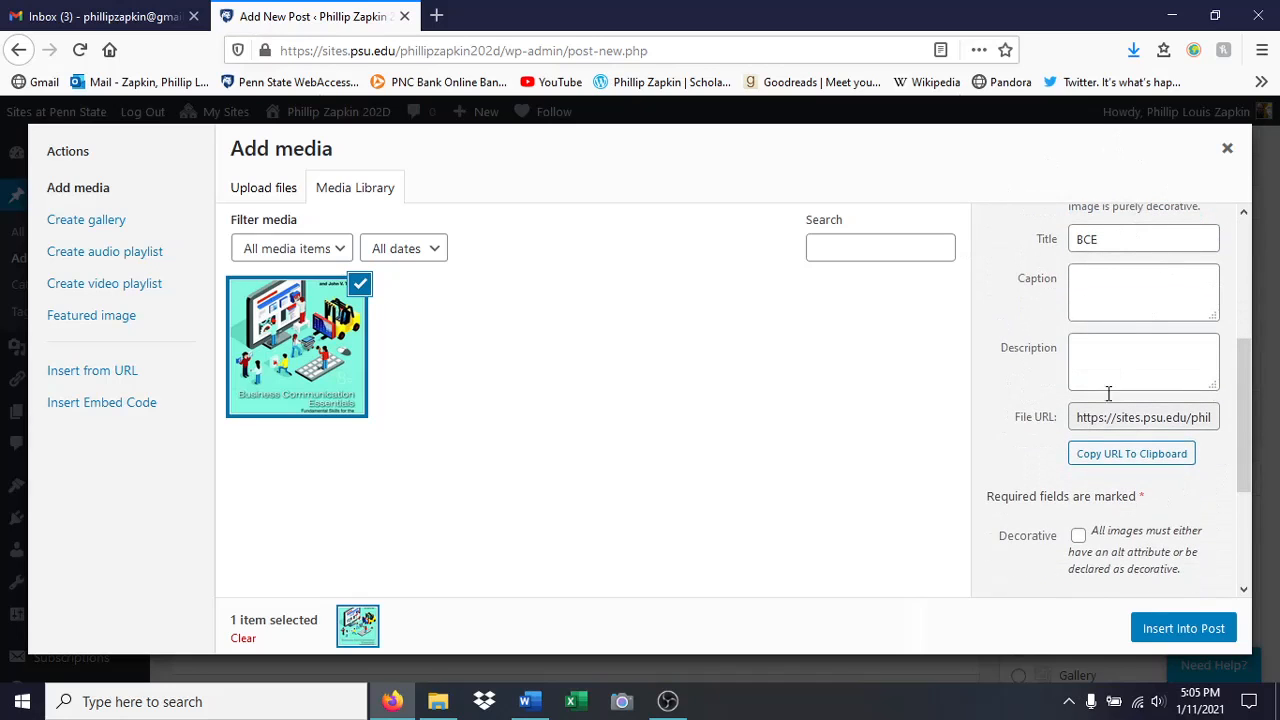
pyautogui.scroll(-4, 1033, 448)
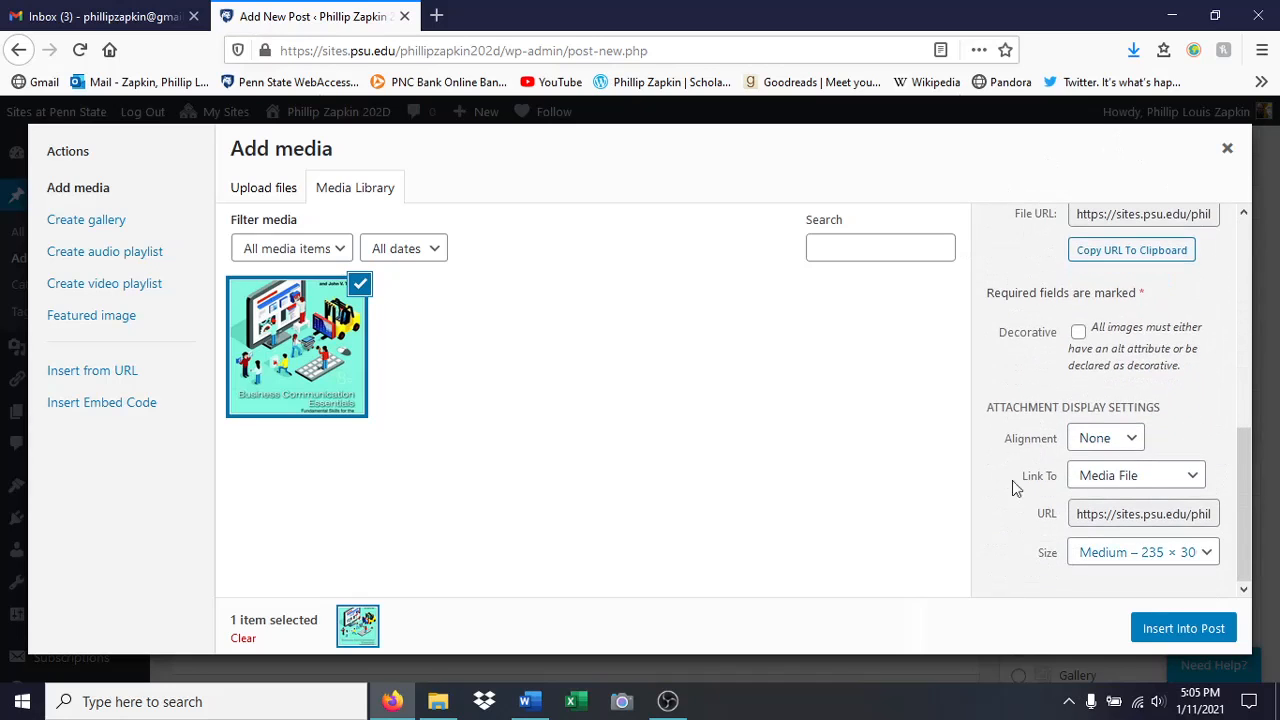
pyautogui.scroll(9, 1025, 456)
pyautogui.scroll(1, 1024, 456)
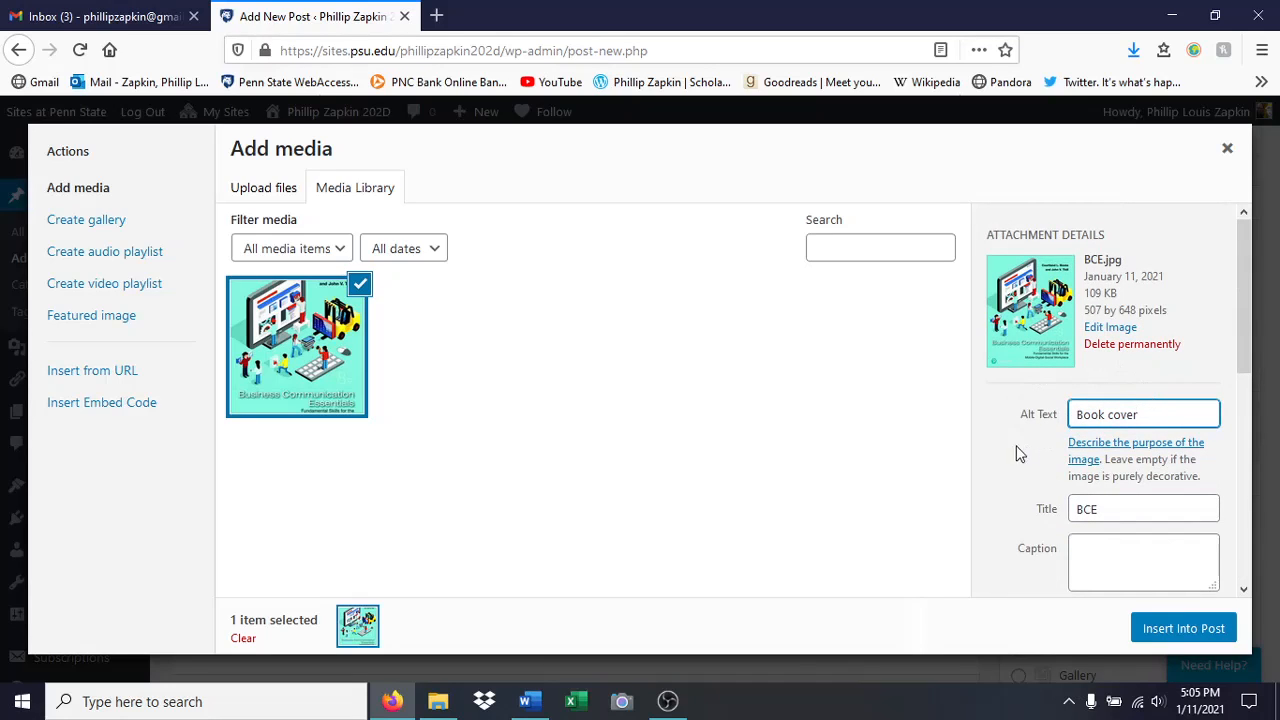
pyautogui.scroll(-1, 1001, 418)
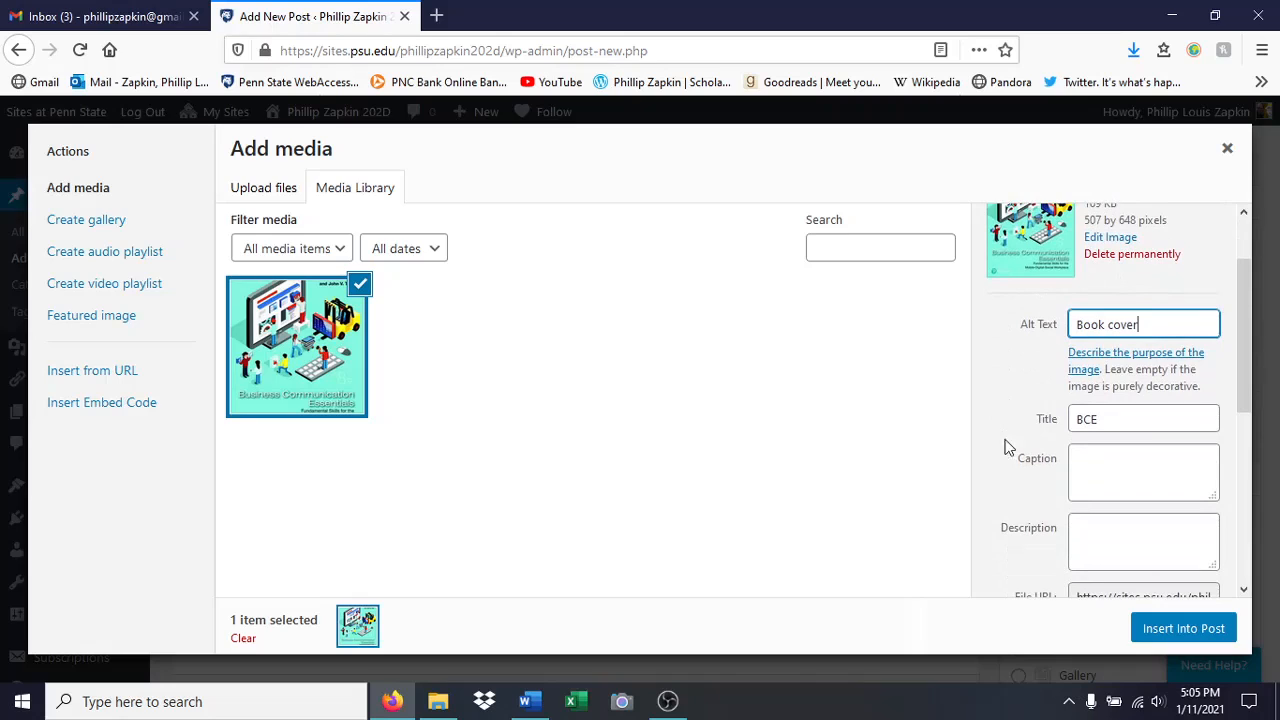
pyautogui.click(1114, 477)
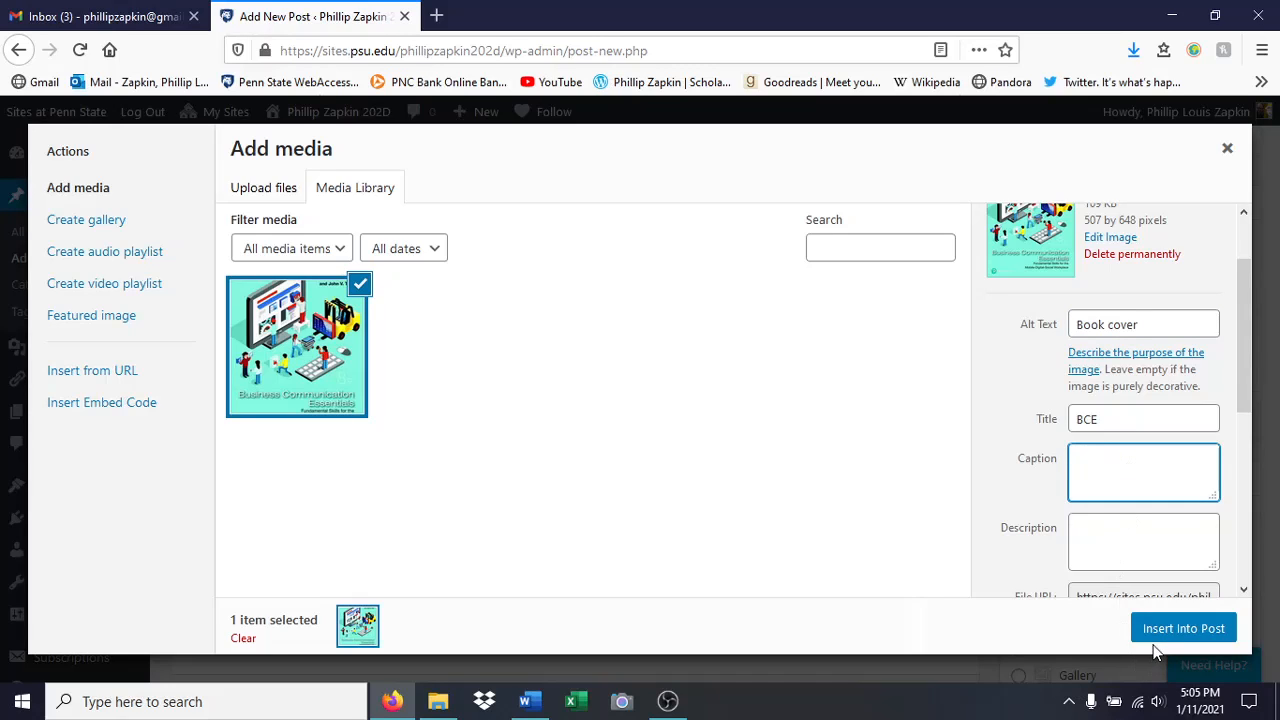
pyautogui.click(1183, 628)
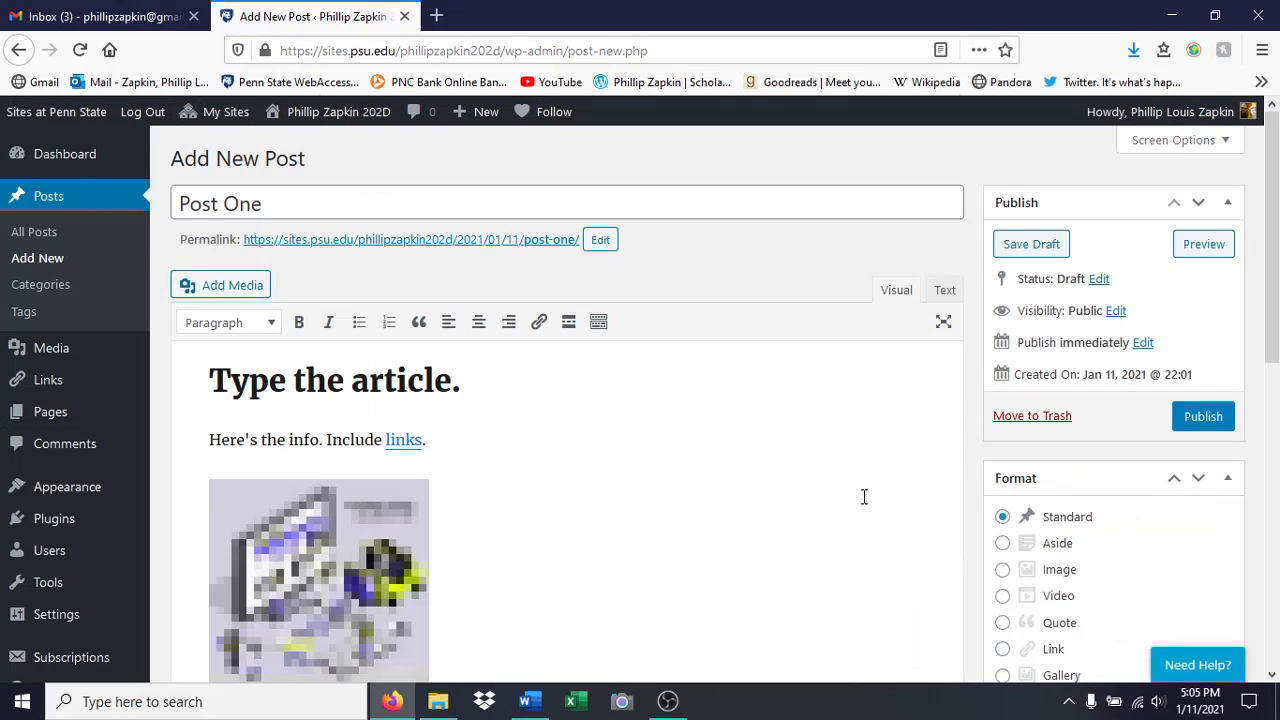
# - Add the tag "Business Writing" to the post
pyautogui.scroll(-5, 606, 414)
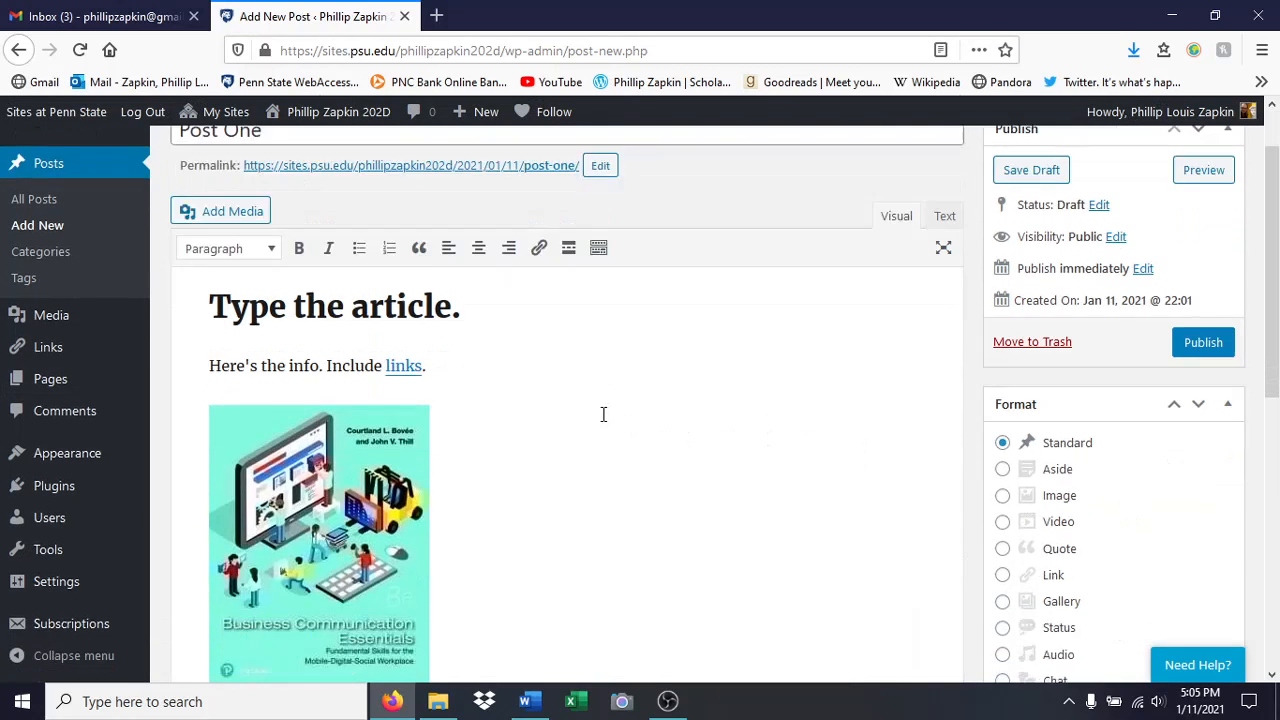
pyautogui.scroll(5, 595, 407)
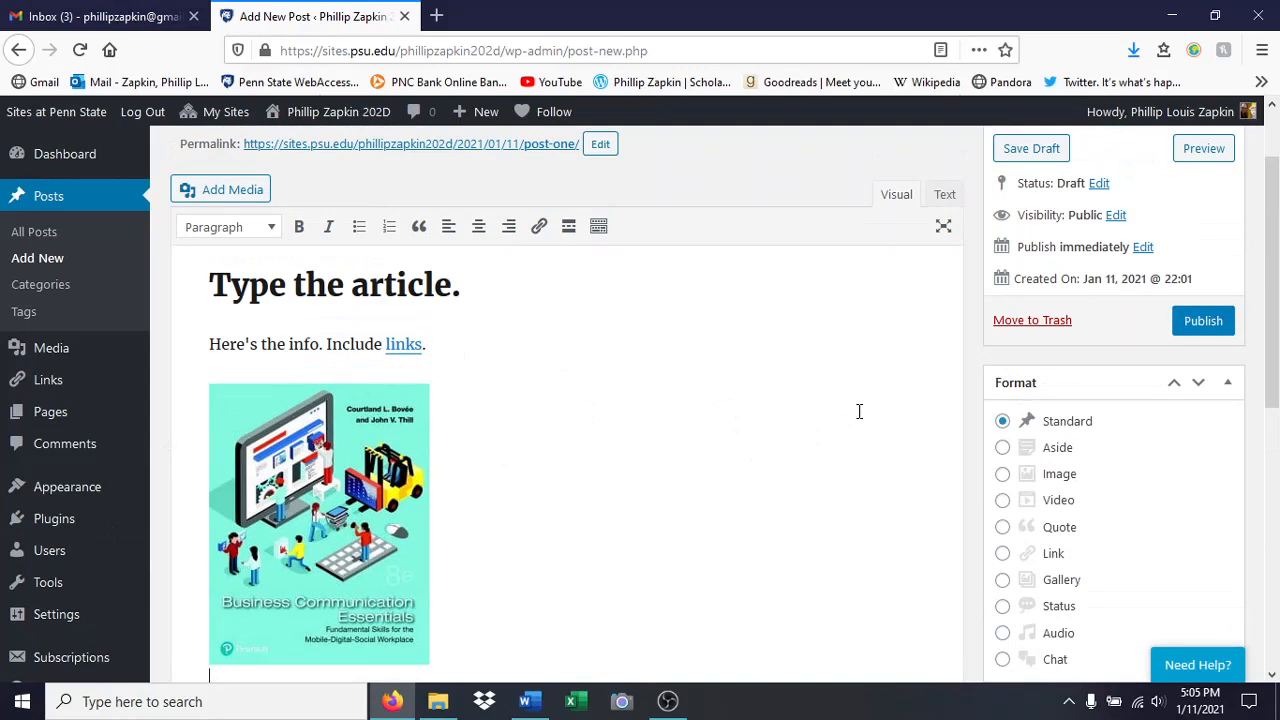
pyautogui.scroll(2, 1200, 330)
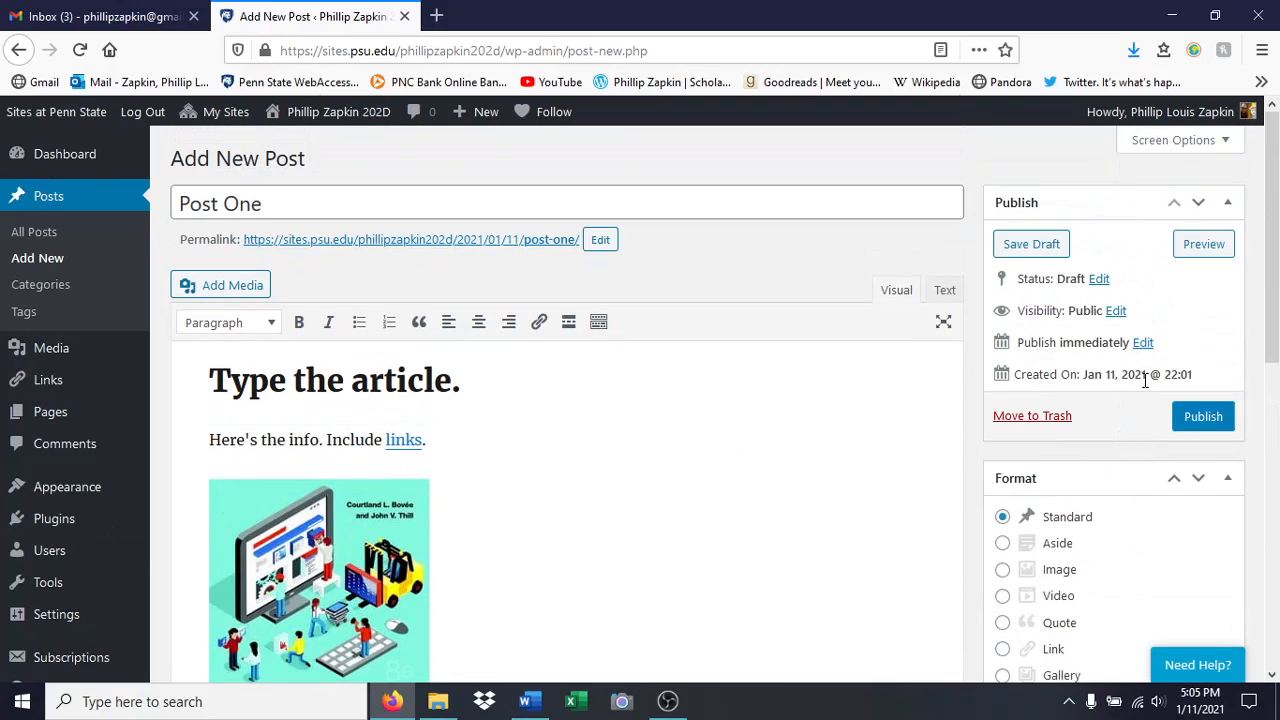
pyautogui.scroll(-4, 1107, 427)
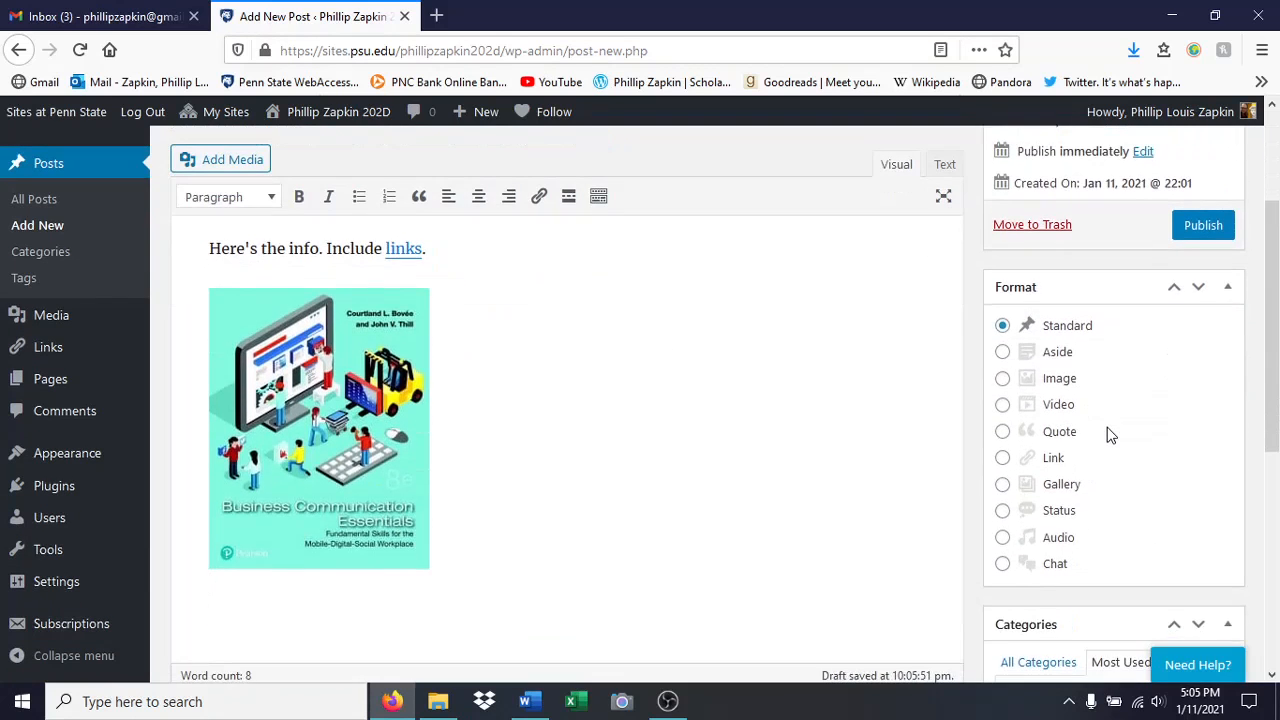
pyautogui.scroll(2, 1107, 427)
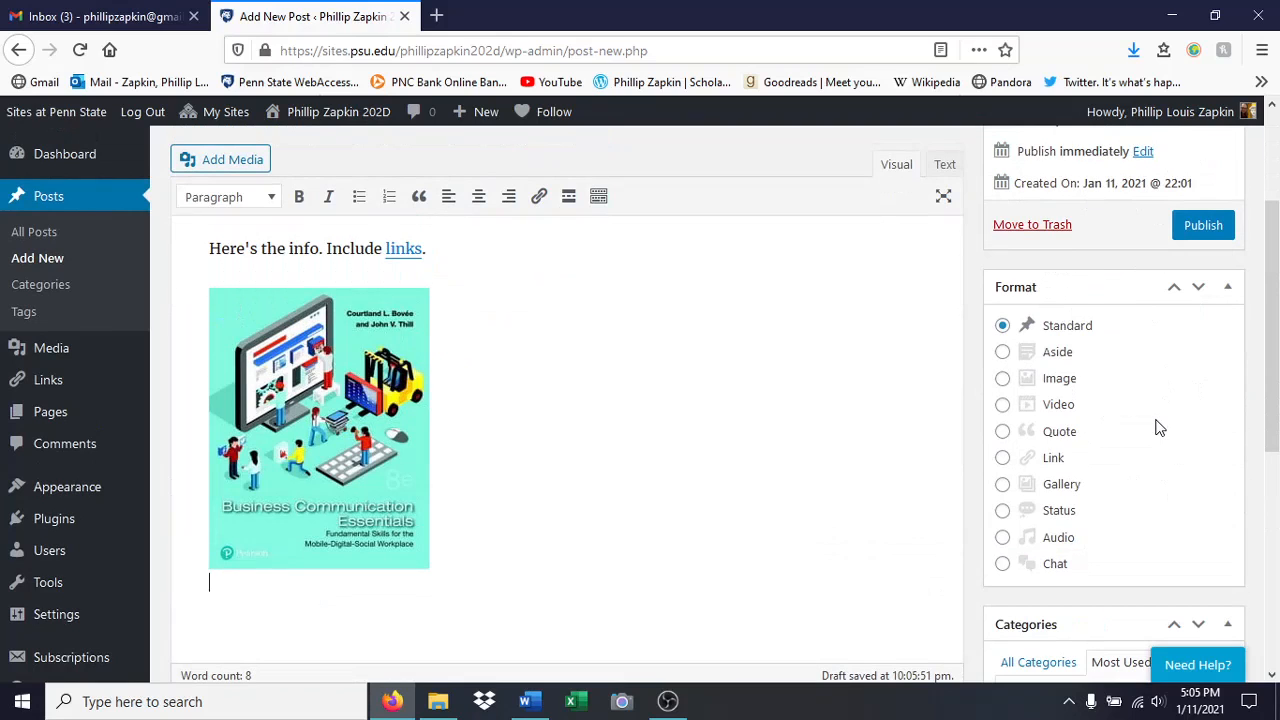
pyautogui.scroll(-4, 1158, 428)
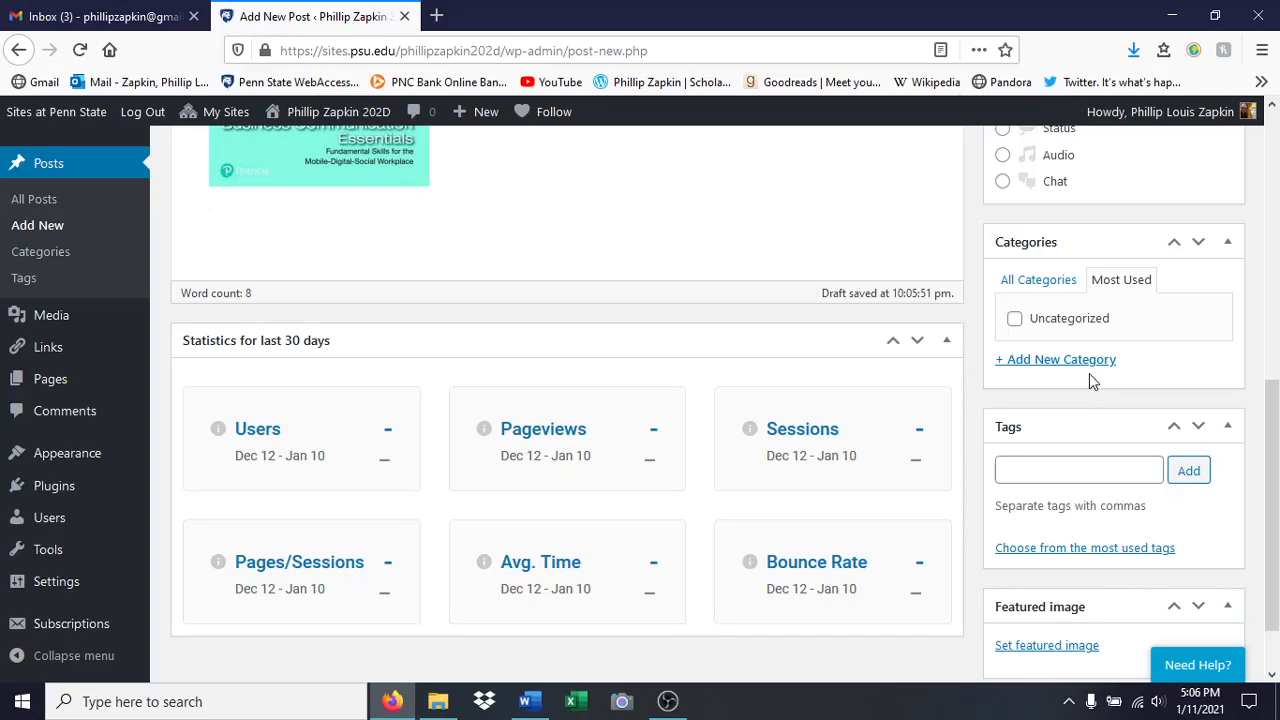
pyautogui.click(1028, 469)
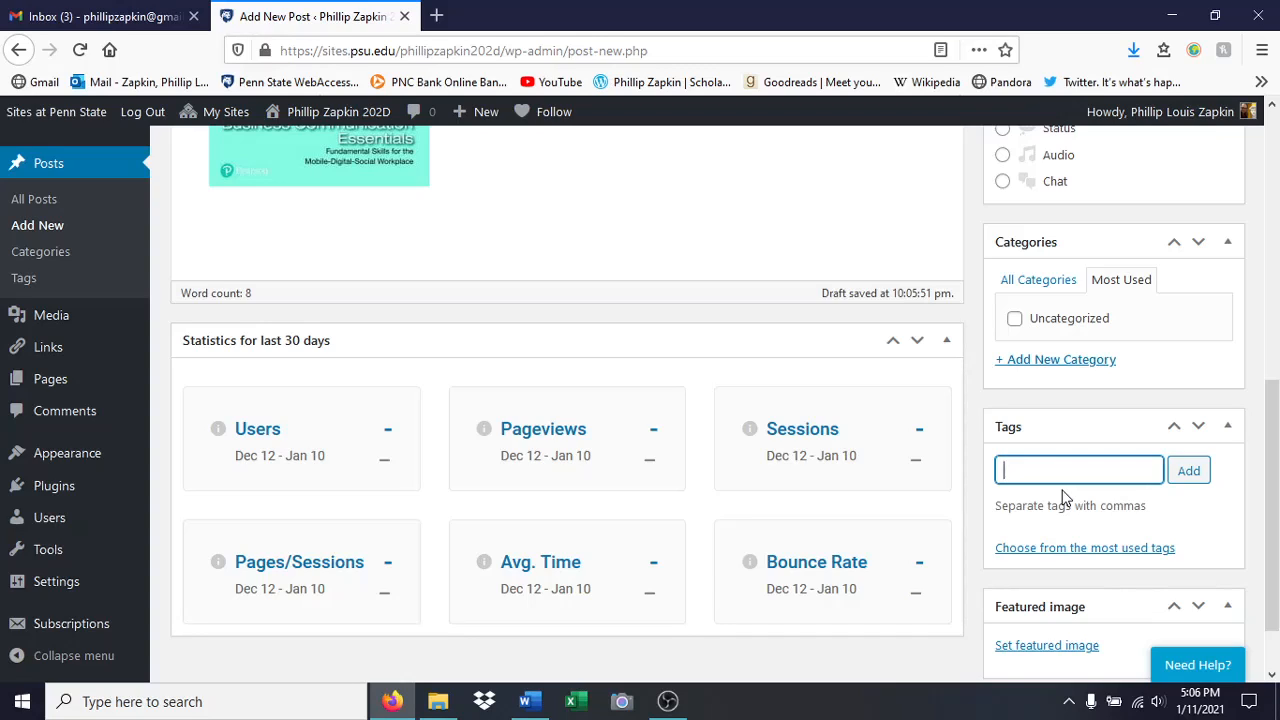
pyautogui.write('Business Writing')
pyautogui.click(1188, 474)
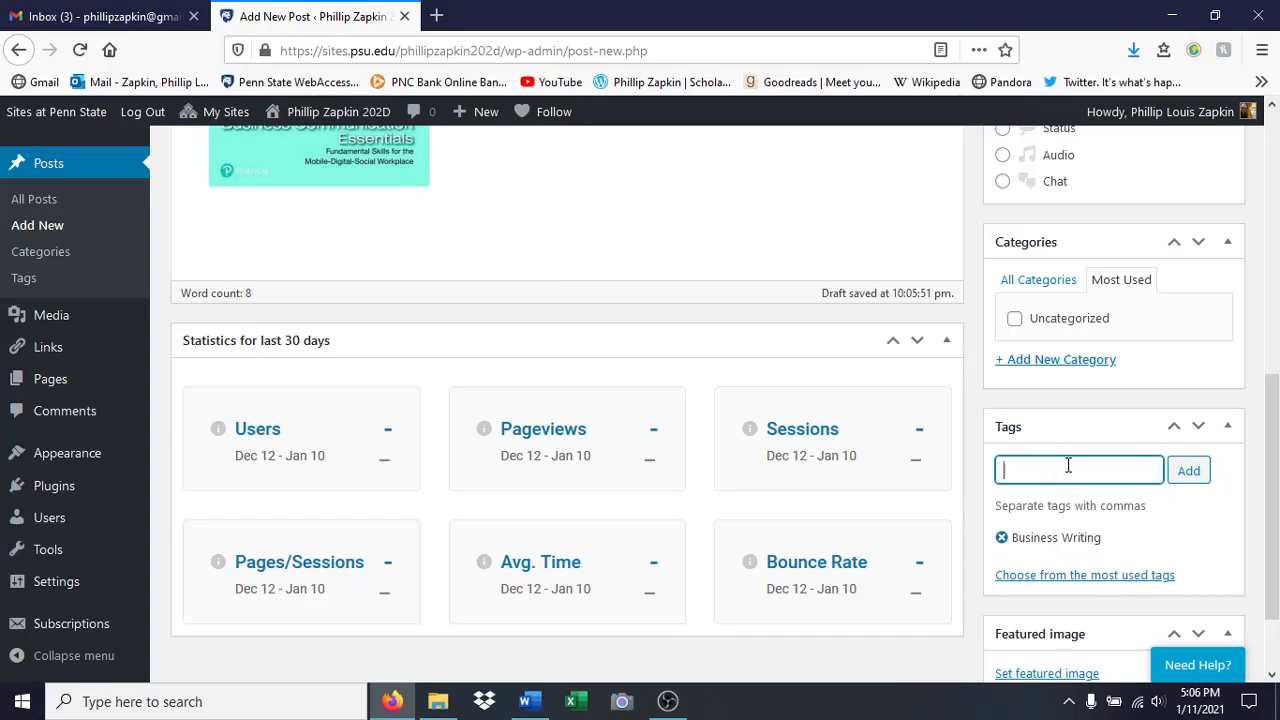
# - Publish the post and open its permalink in a new browser tab
pyautogui.scroll(10, 1068, 465)
pyautogui.click(1205, 418)
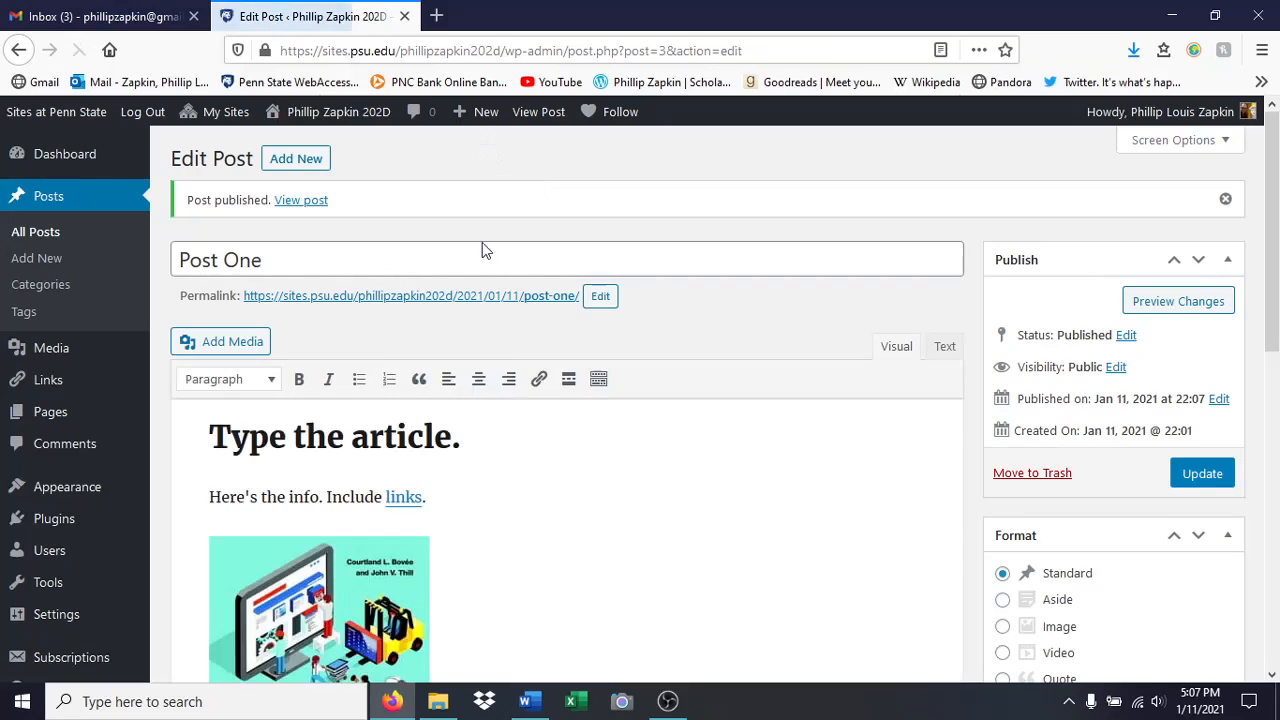
pyautogui.rightClick(425, 299)
pyautogui.click(470, 312)
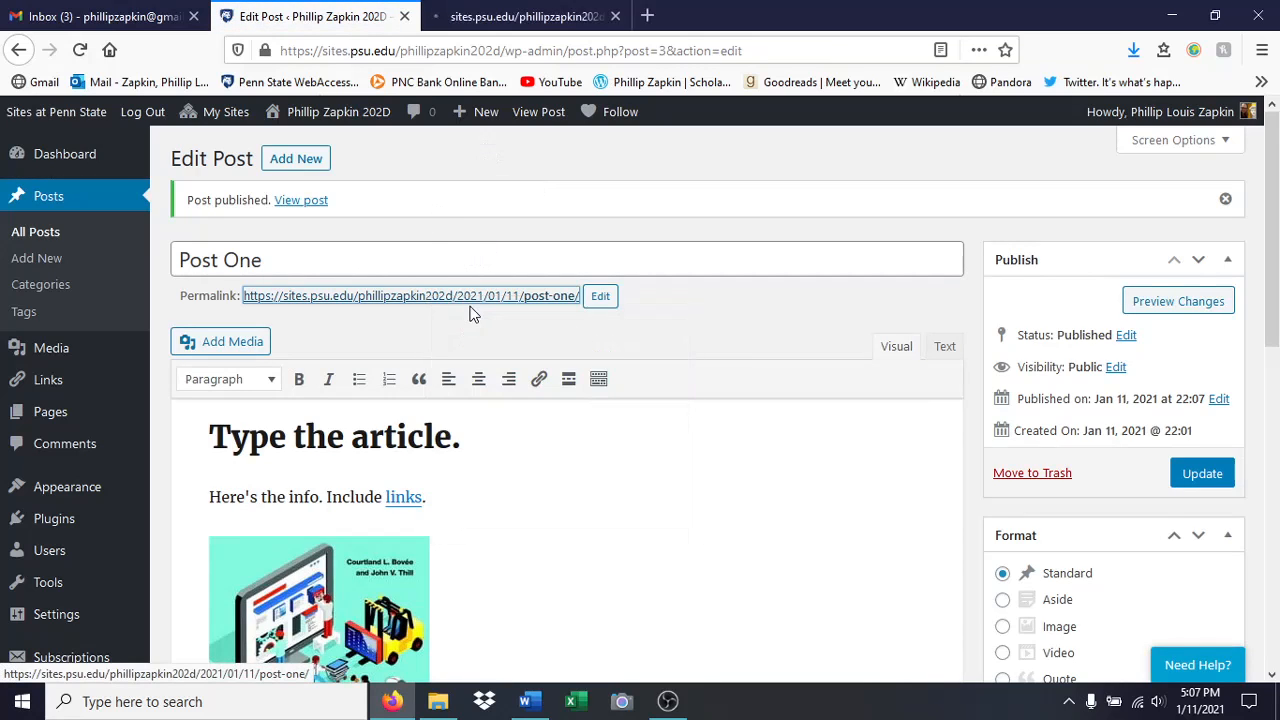
pyautogui.click(506, 22)
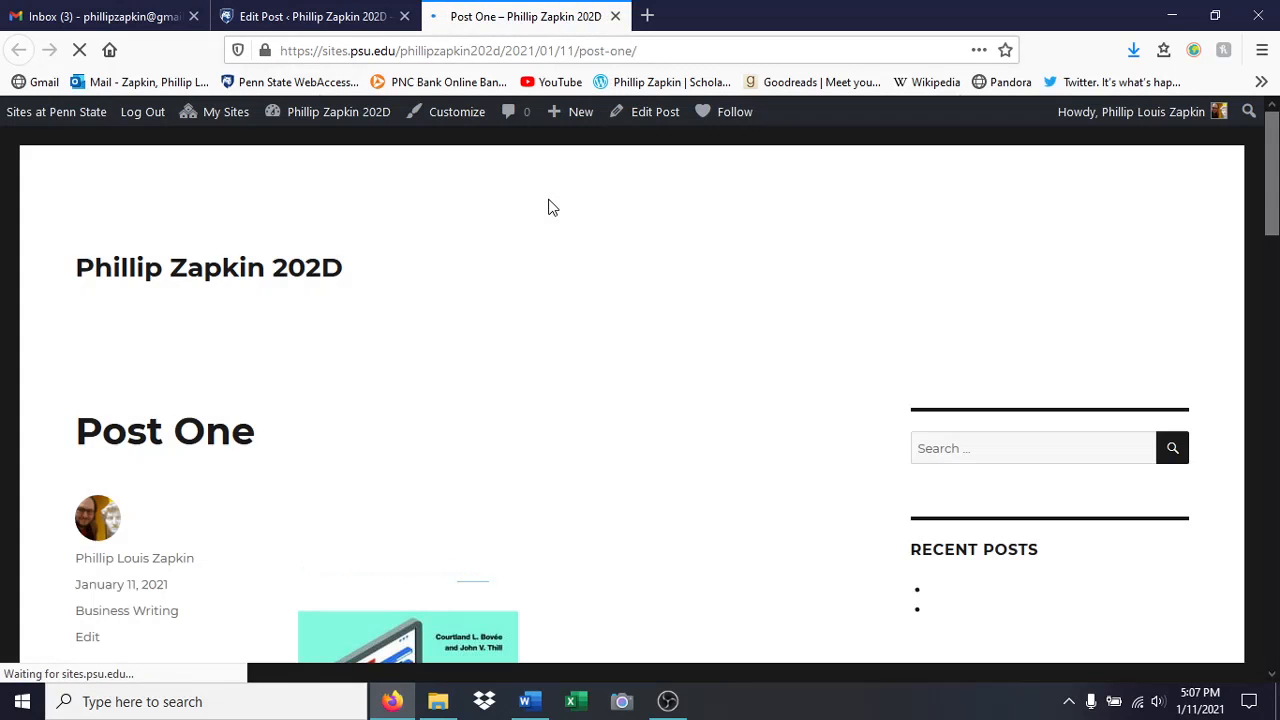
# - Check how Post One appears on its own page and on the site's home page
pyautogui.scroll(-3, 560, 483)
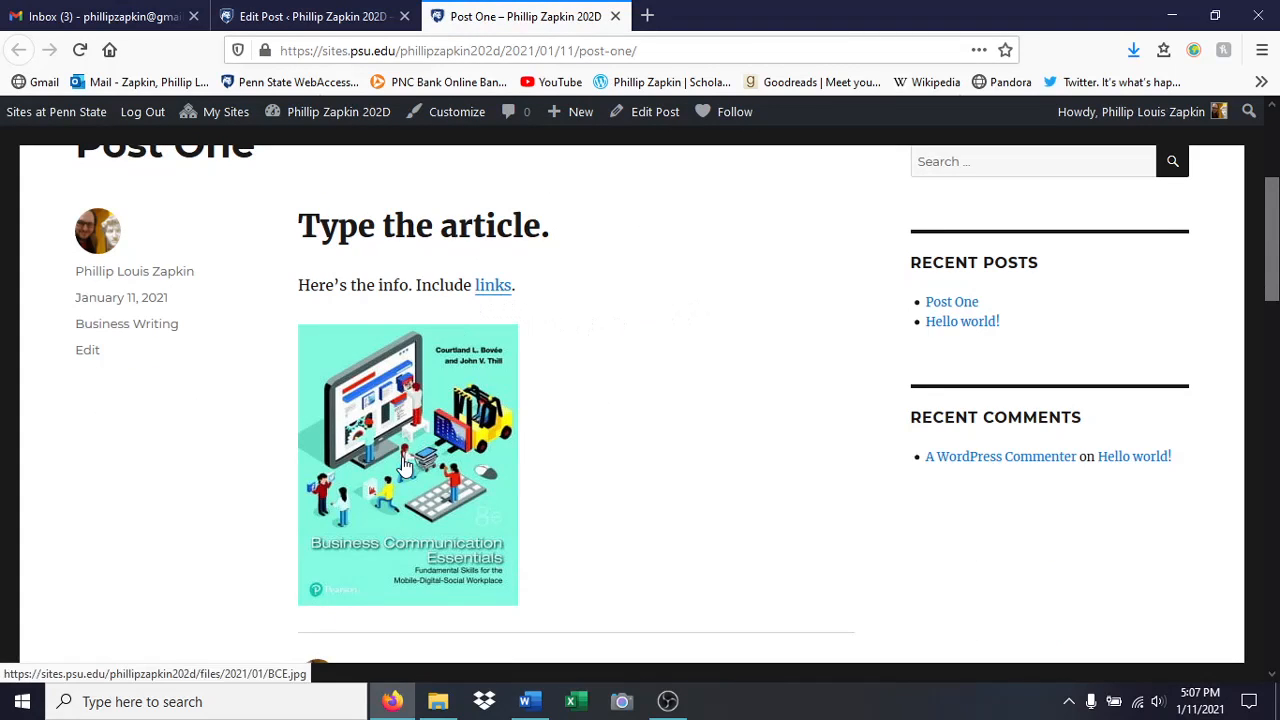
pyautogui.scroll(3, 680, 366)
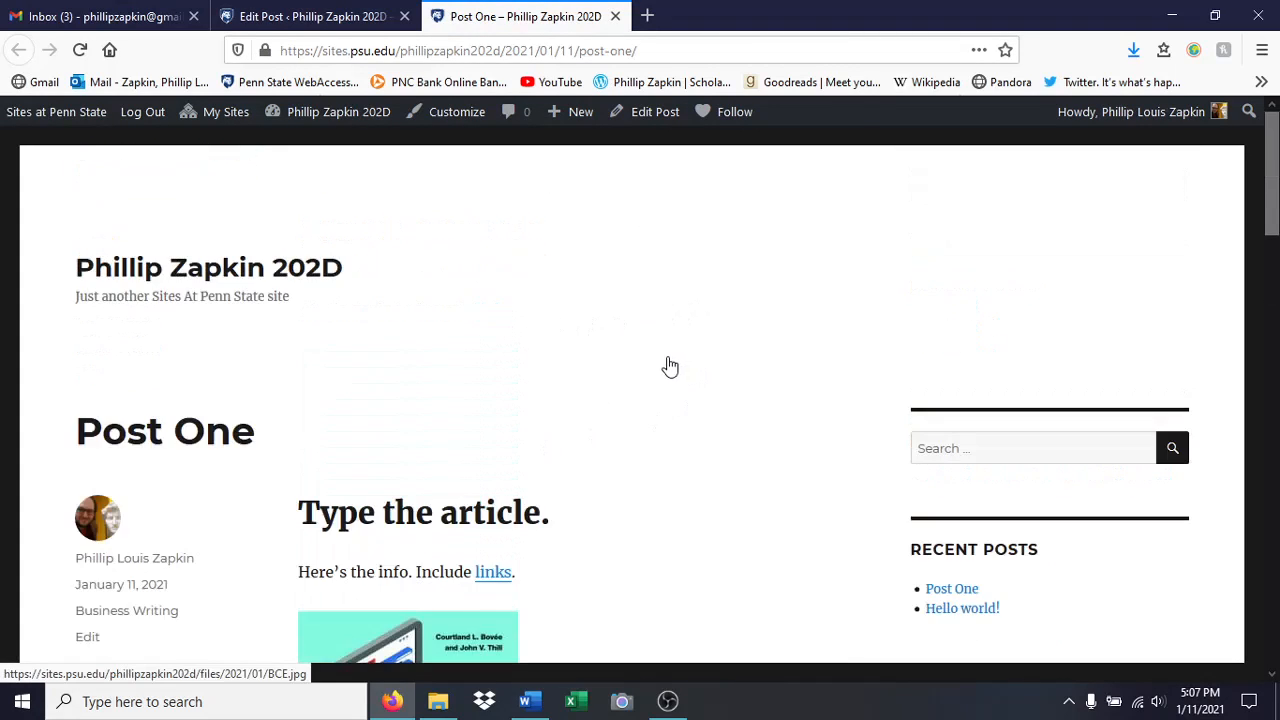
pyautogui.click(222, 288)
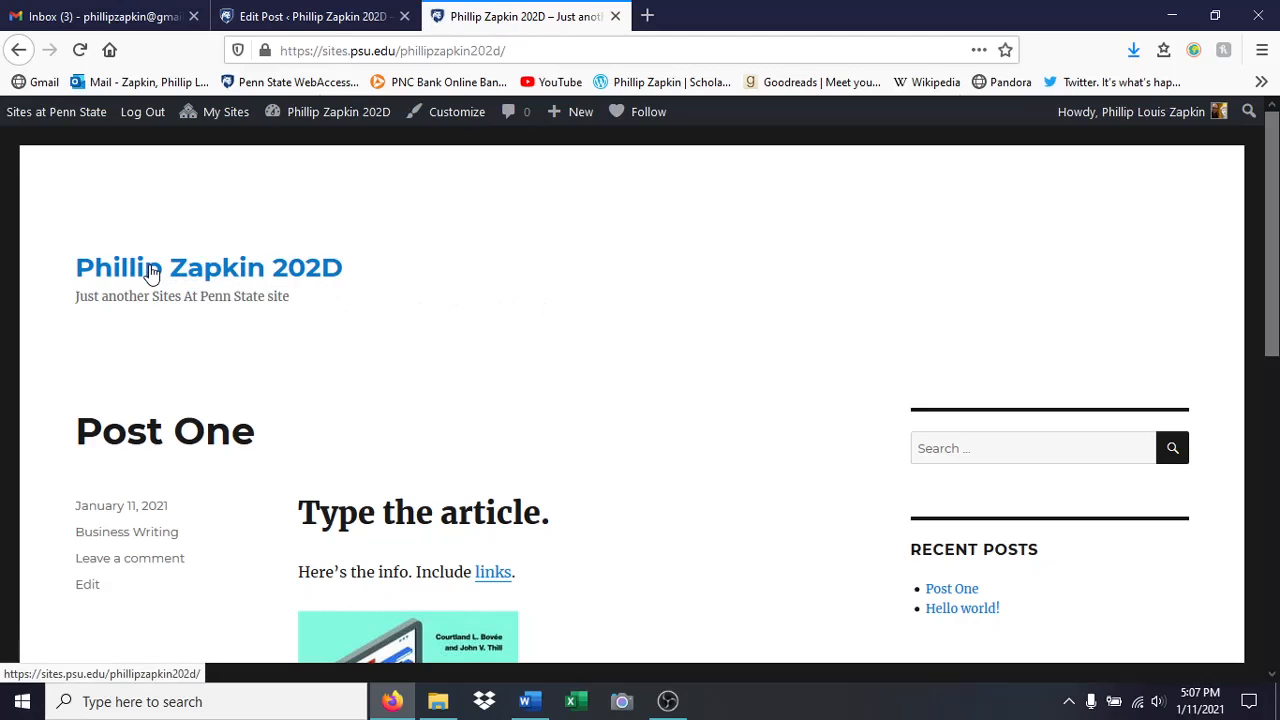
pyautogui.scroll(-5, 538, 316)
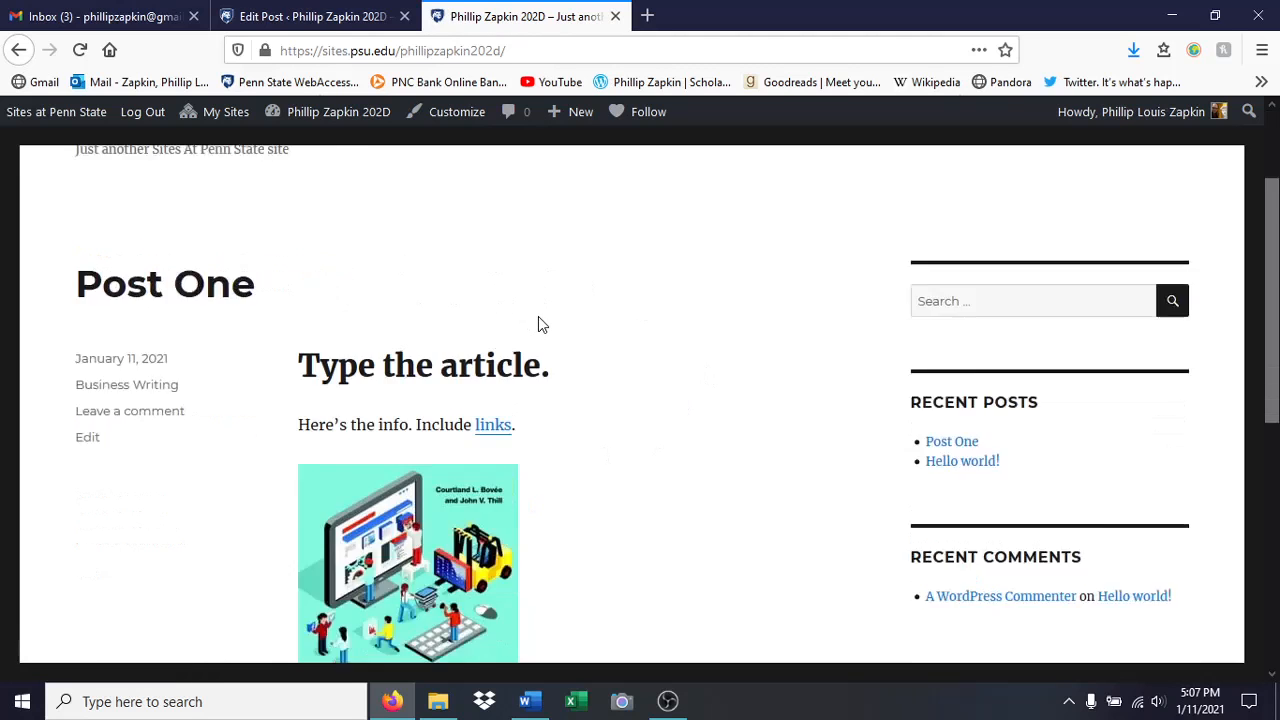
pyautogui.scroll(5, 657, 343)
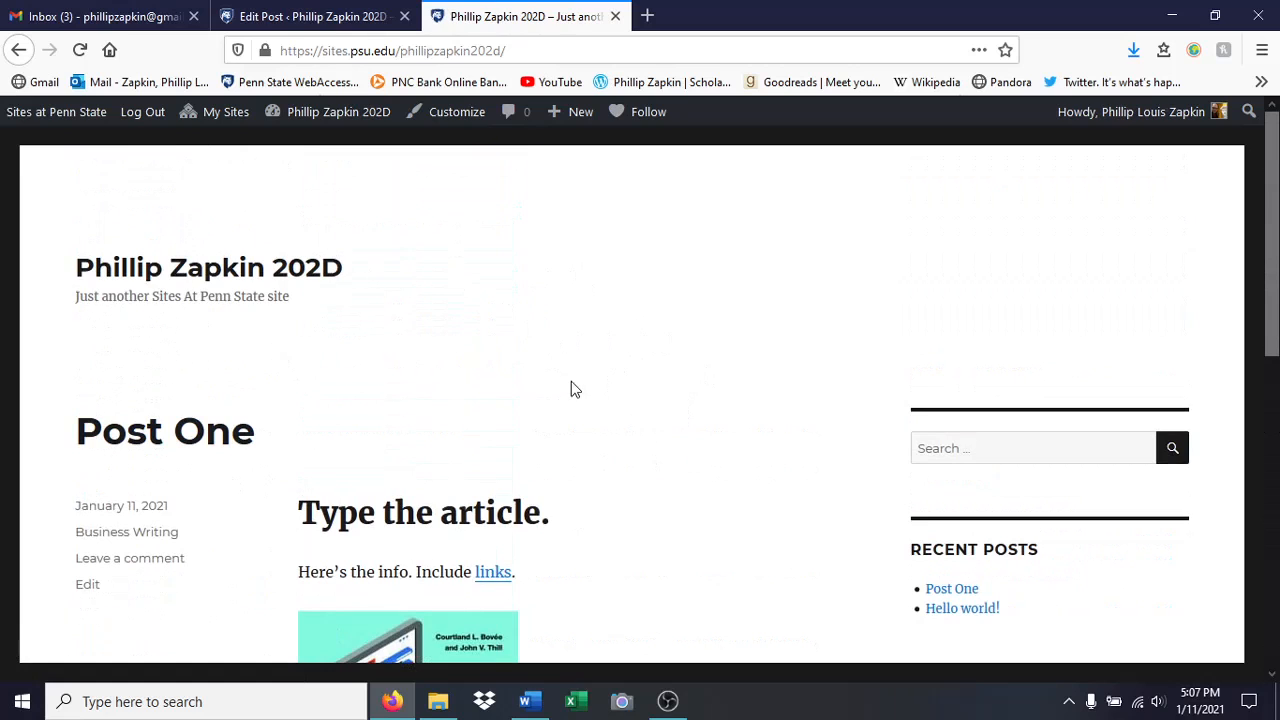
pyautogui.click(292, 16)
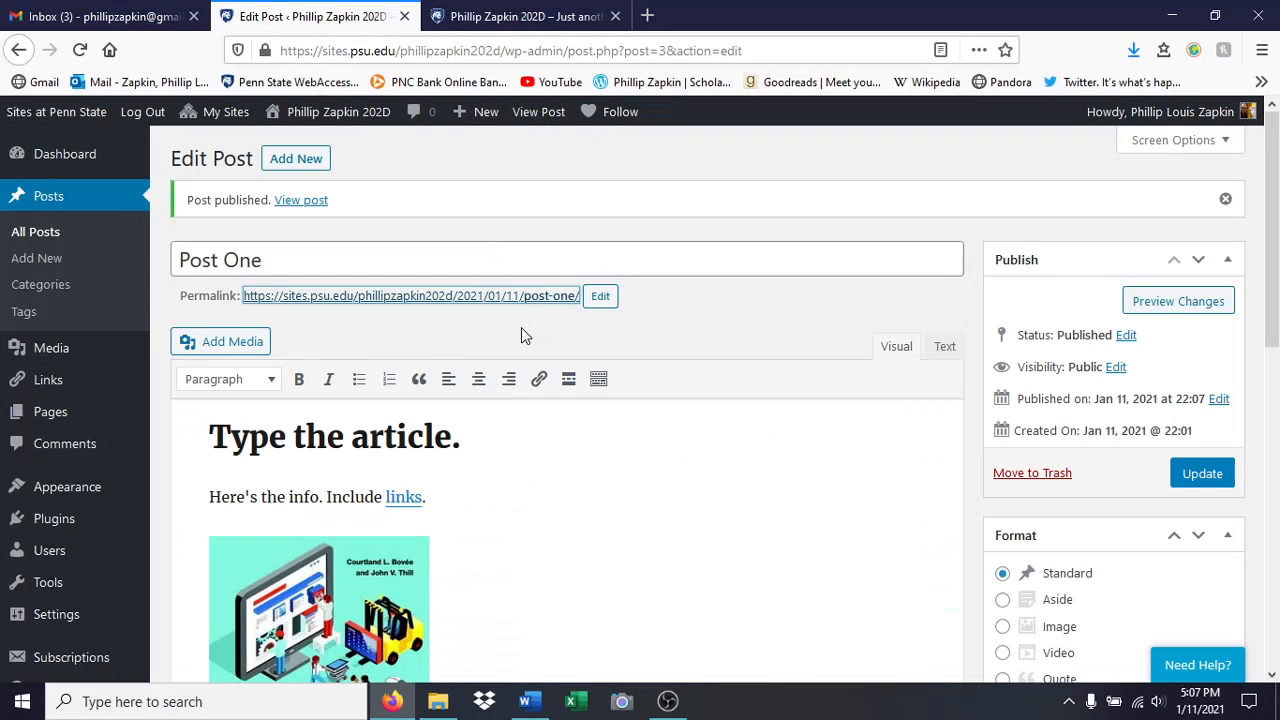
pyautogui.click(499, 20)
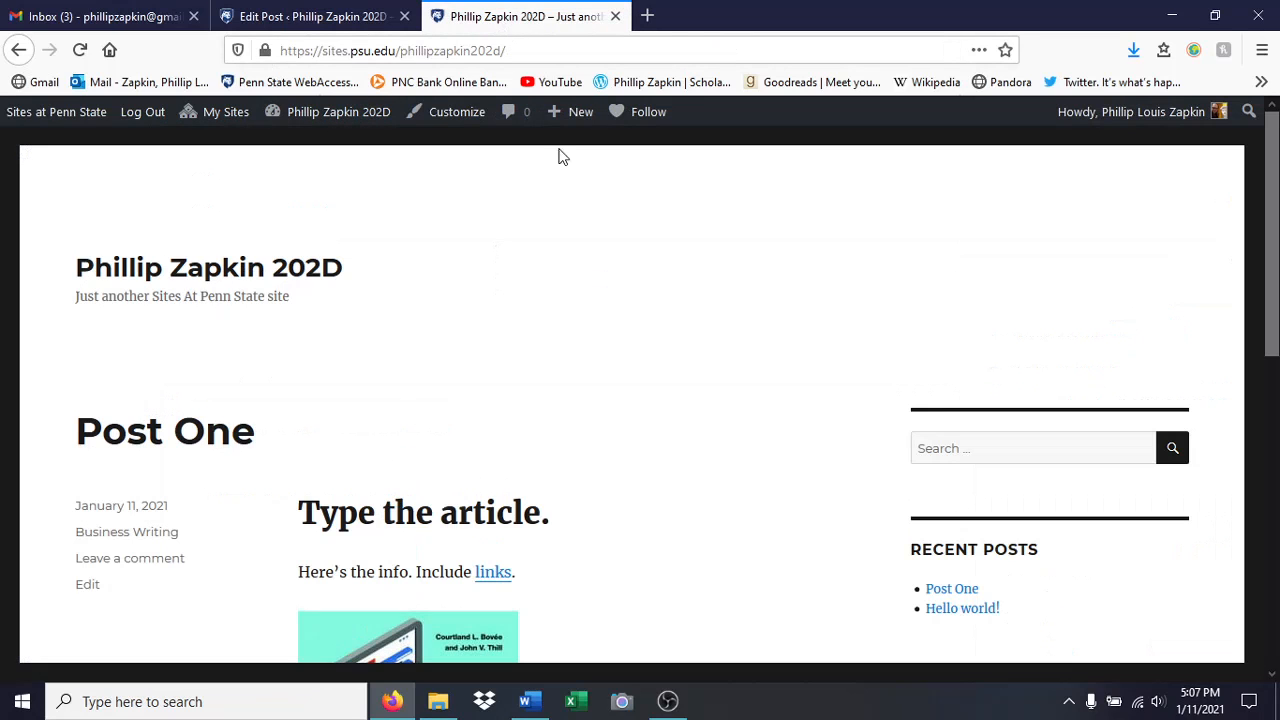
pyautogui.scroll(-3, 603, 408)
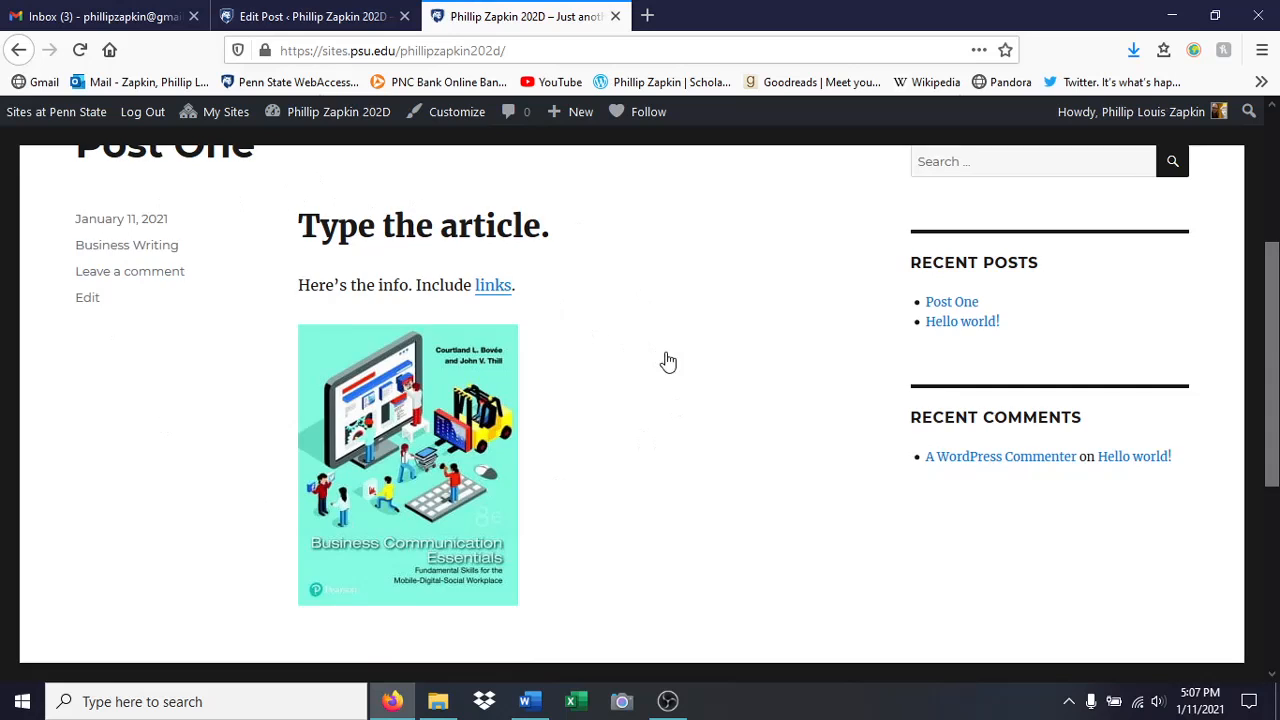
pyautogui.scroll(3, 666, 363)
# - Return to the site's dashboard and open the list of all pages
pyautogui.click(305, 17)
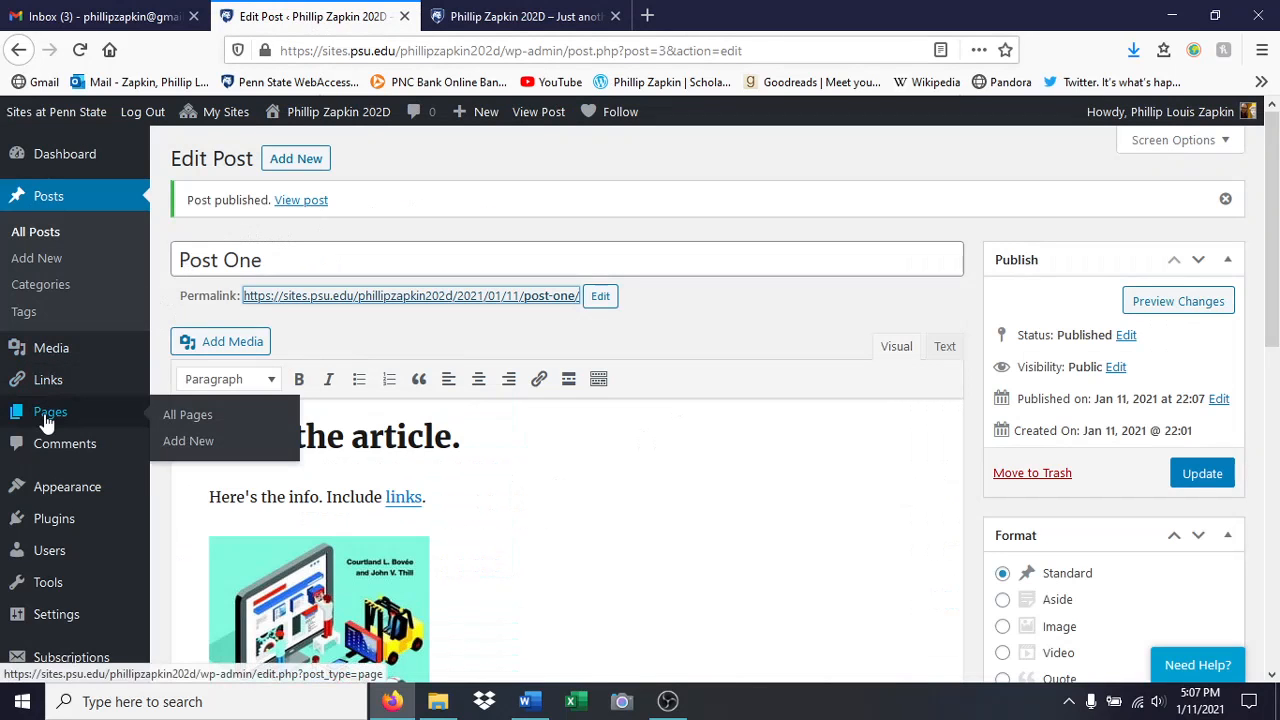
pyautogui.click(46, 418)
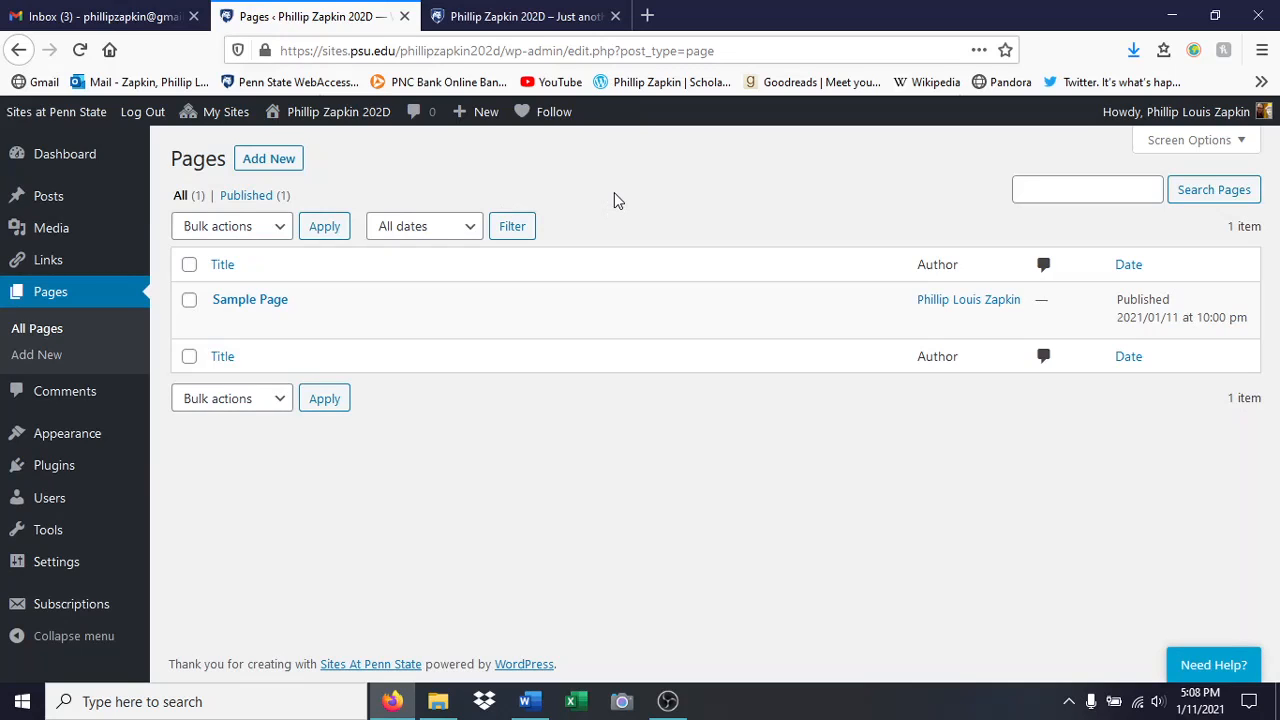
# - Go back to the live site and examine how the posts are arranged on the home page
pyautogui.click(507, 17)
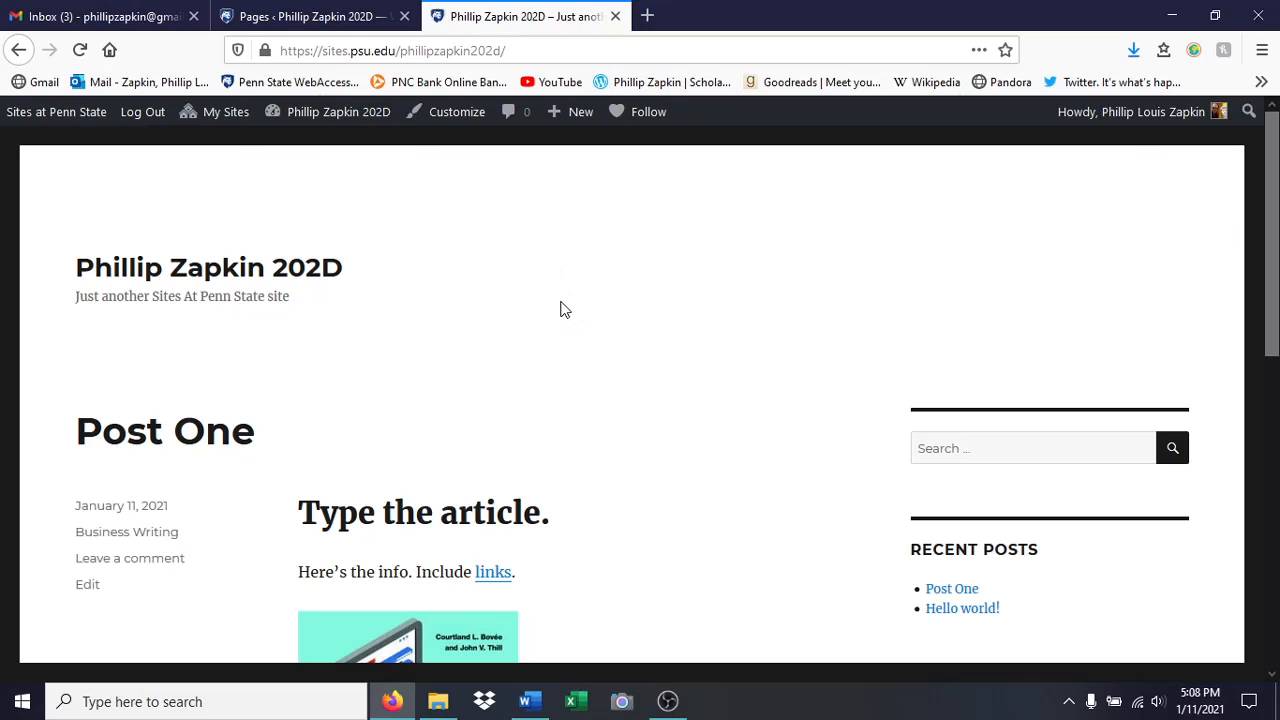
pyautogui.scroll(-2, 565, 320)
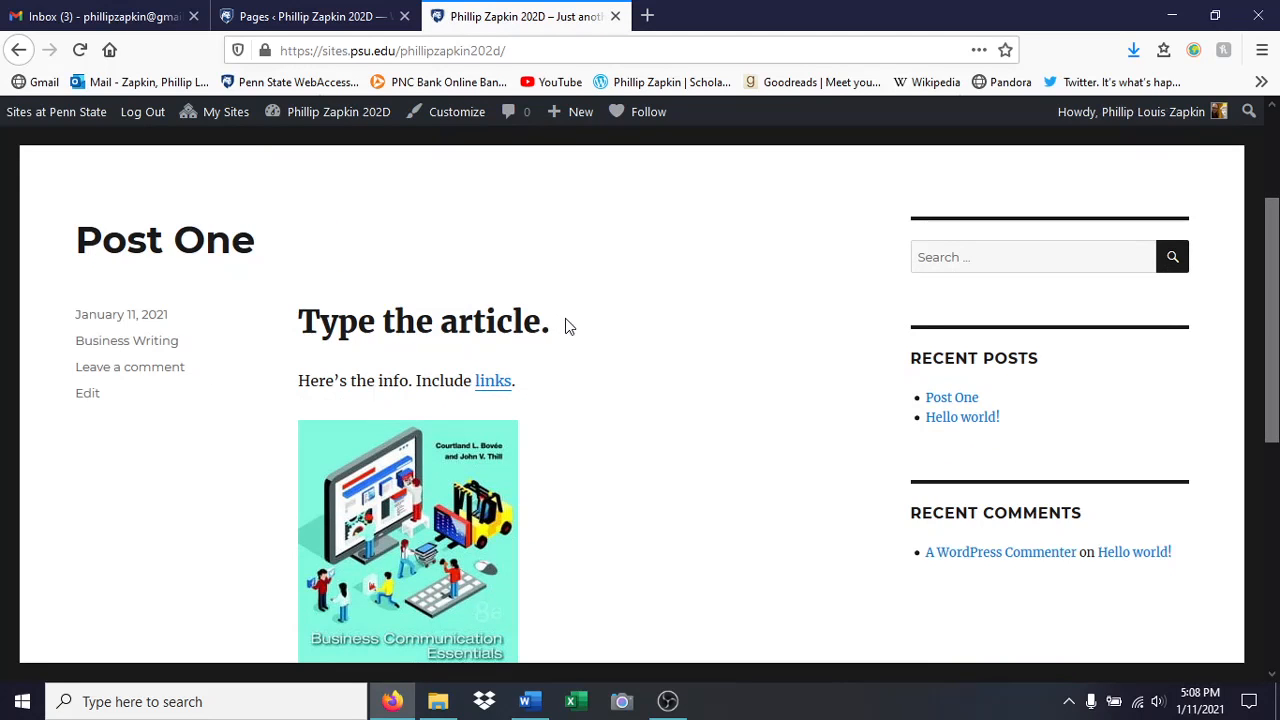
pyautogui.scroll(-5, 565, 326)
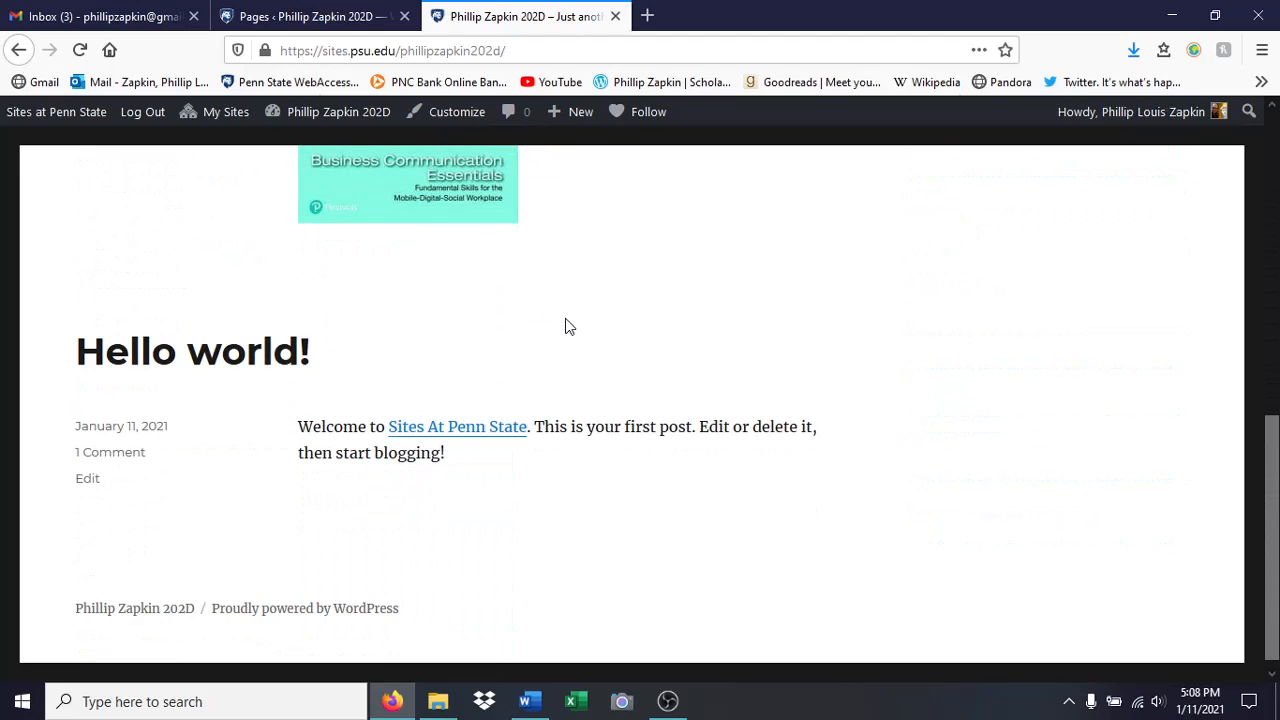
pyautogui.scroll(7, 565, 326)
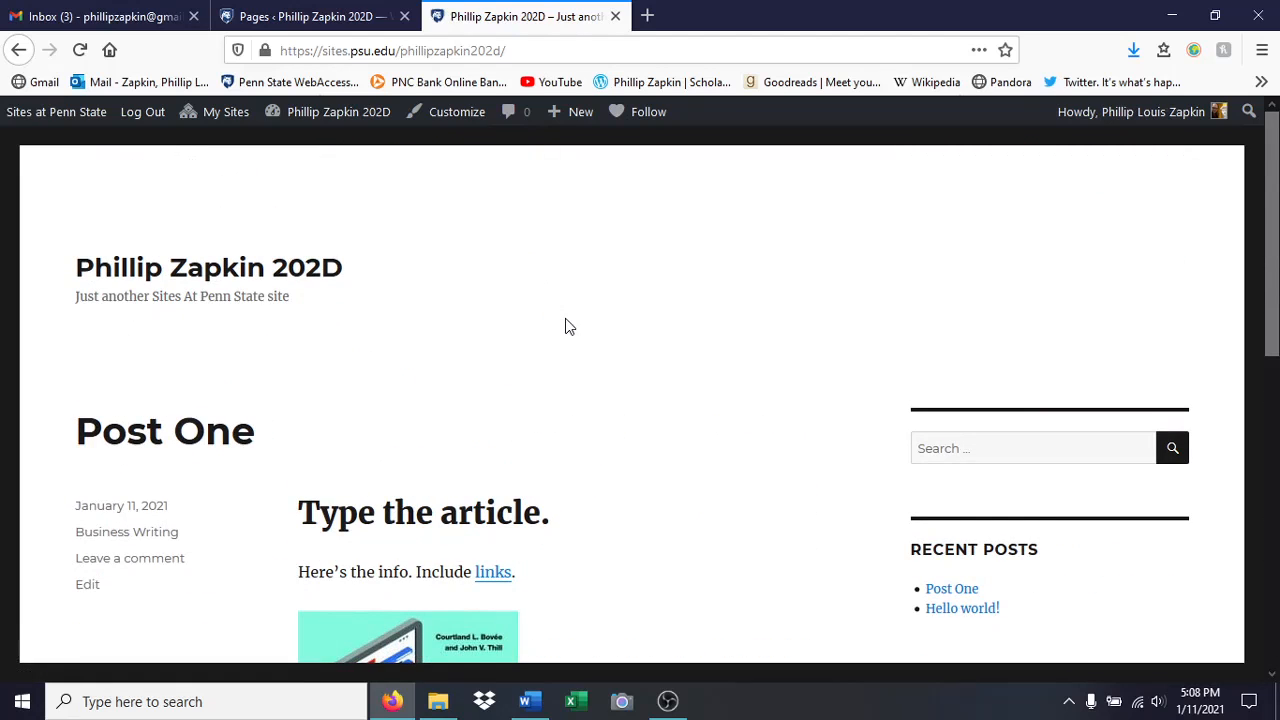
pyautogui.scroll(-5, 565, 326)
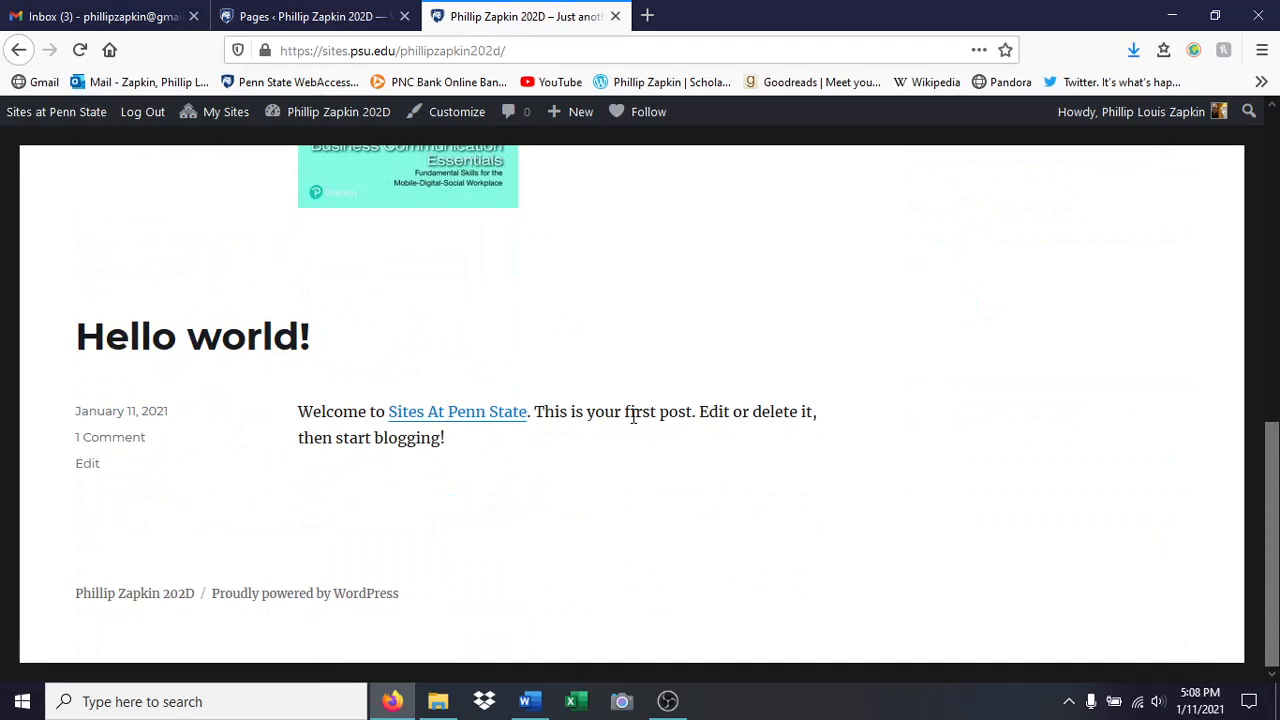
pyautogui.scroll(5, 633, 416)
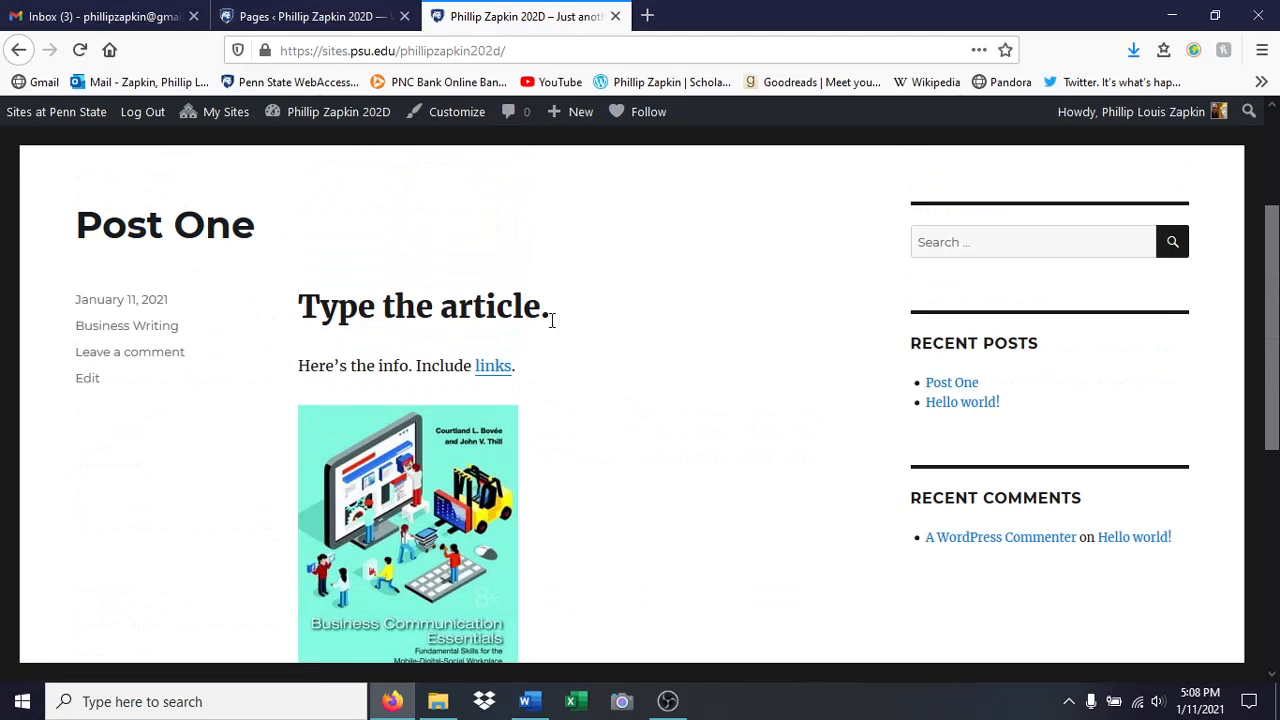
# - Compare the posts shown on the live home page with the dashboard's list of pages
pyautogui.scroll(-5, 700, 428)
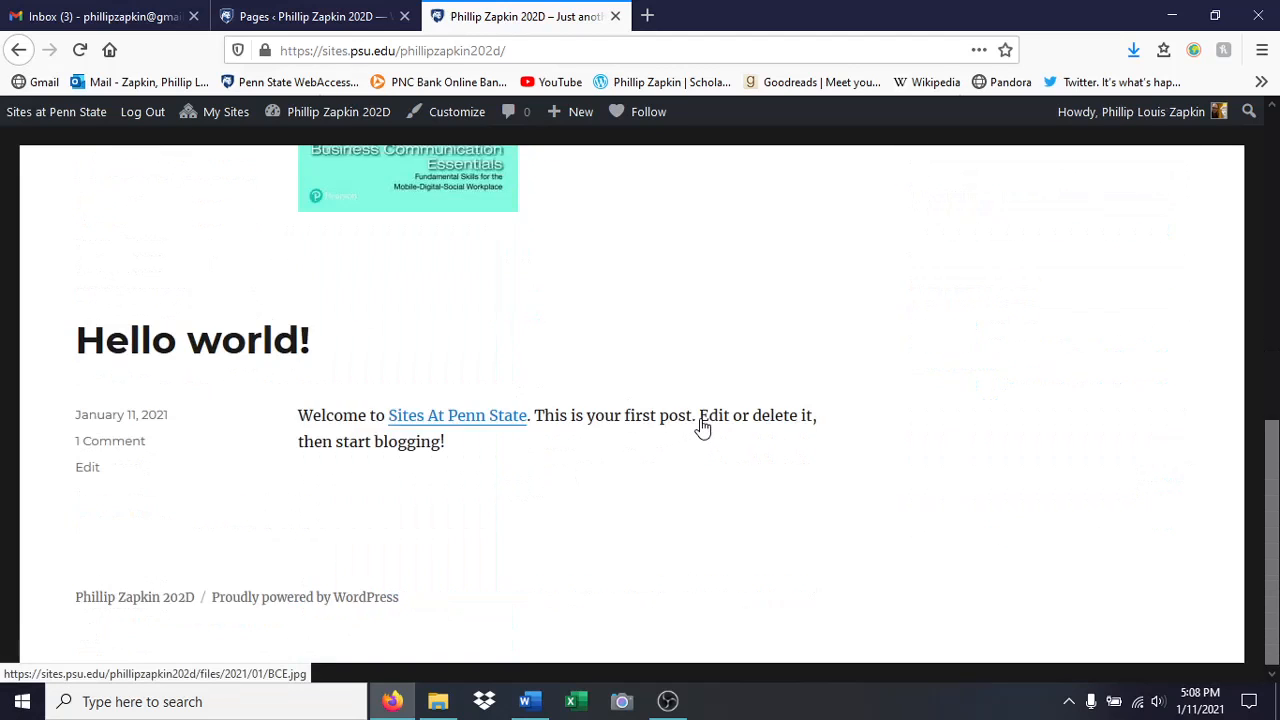
pyautogui.scroll(7, 699, 418)
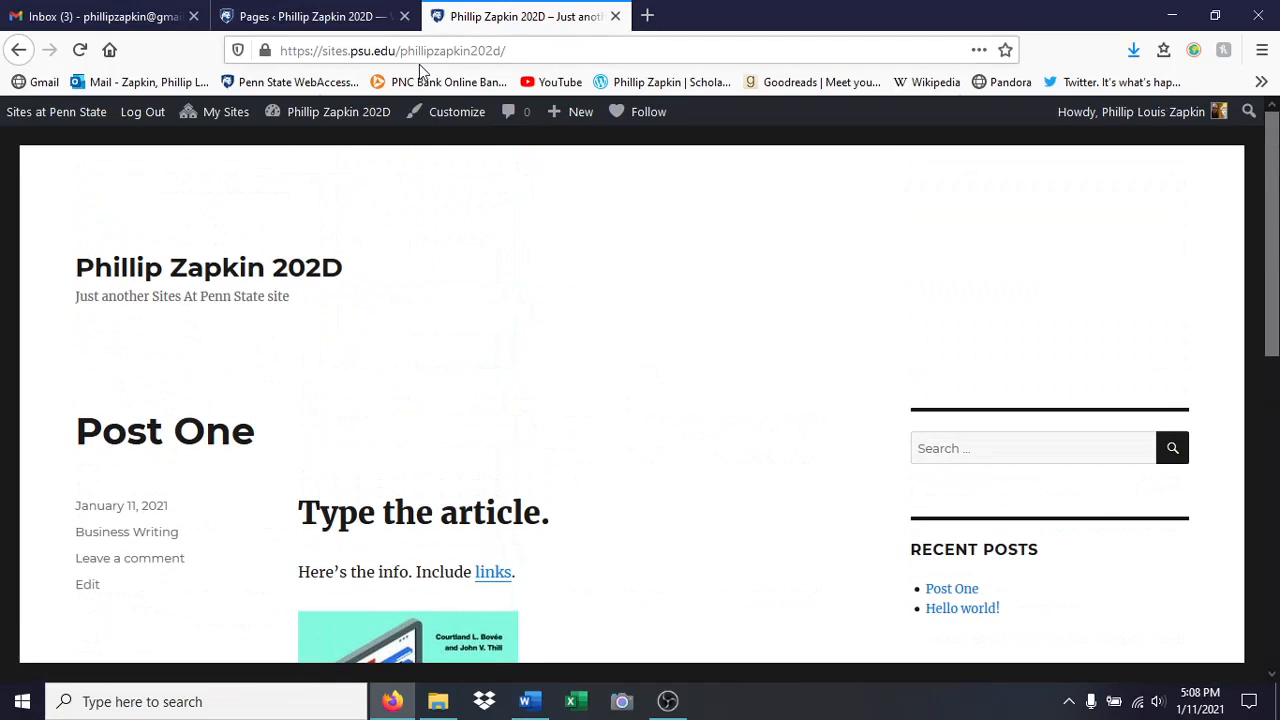
pyautogui.click(306, 18)
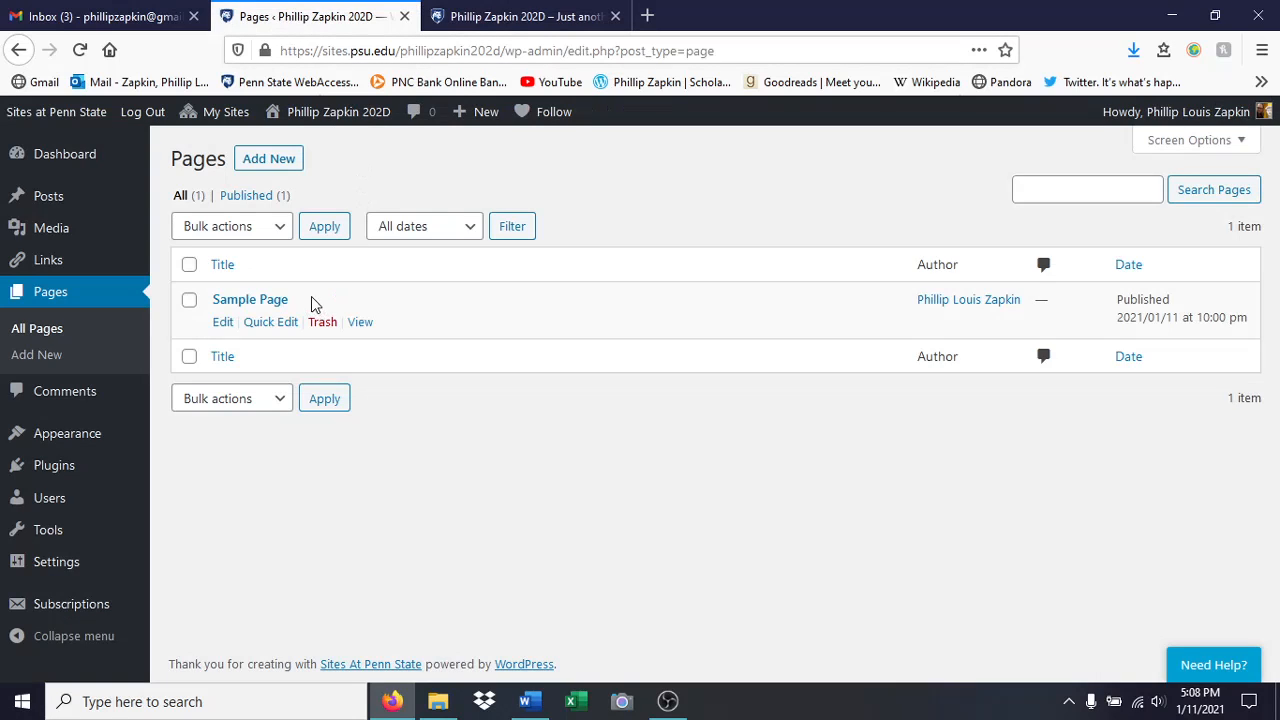
pyautogui.click(504, 16)
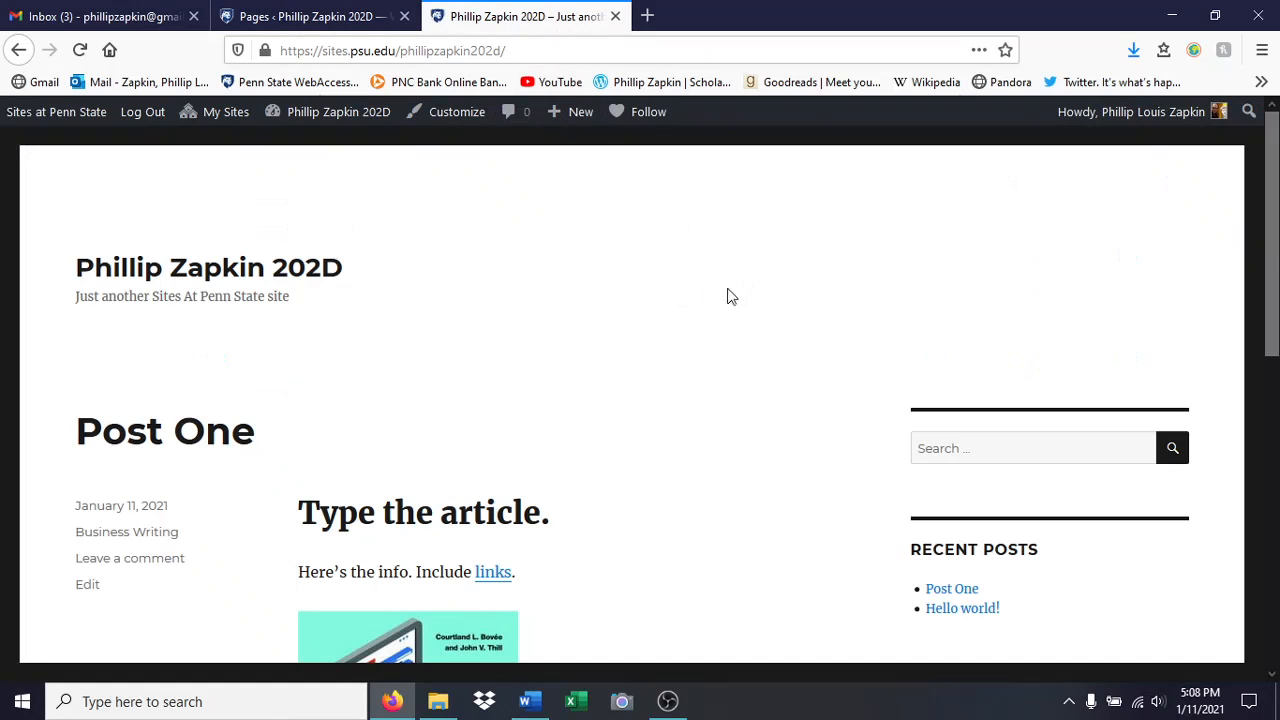
pyautogui.scroll(-5, 1046, 312)
pyautogui.scroll(-2, 1030, 400)
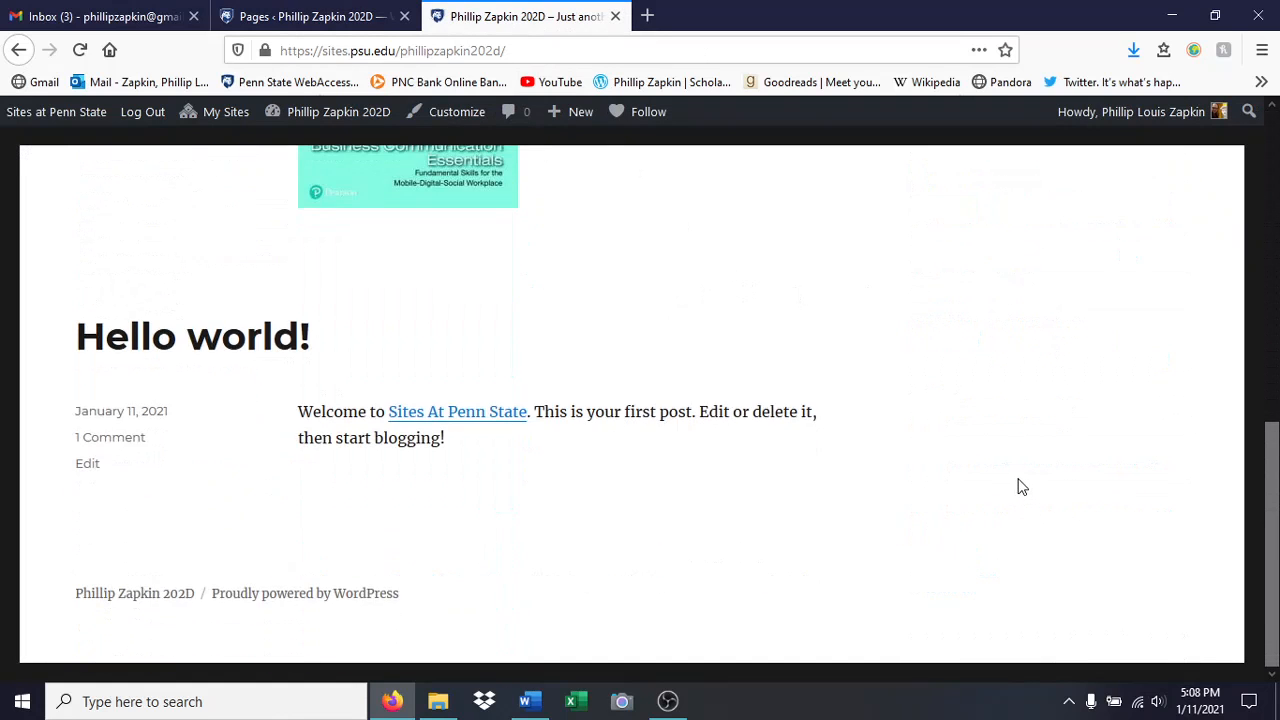
pyautogui.scroll(7, 1022, 487)
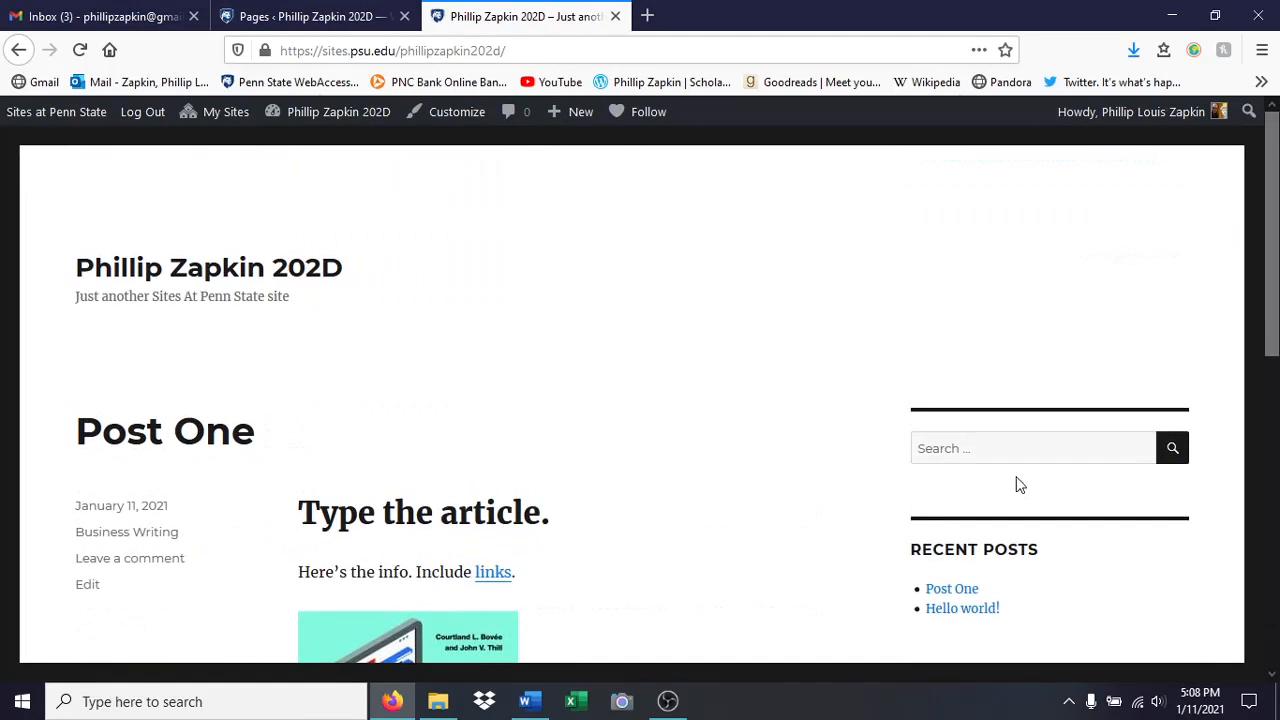
# - Return to the dashboard's page list, create a new page titled "About Me" and start its body
pyautogui.click(277, 17)
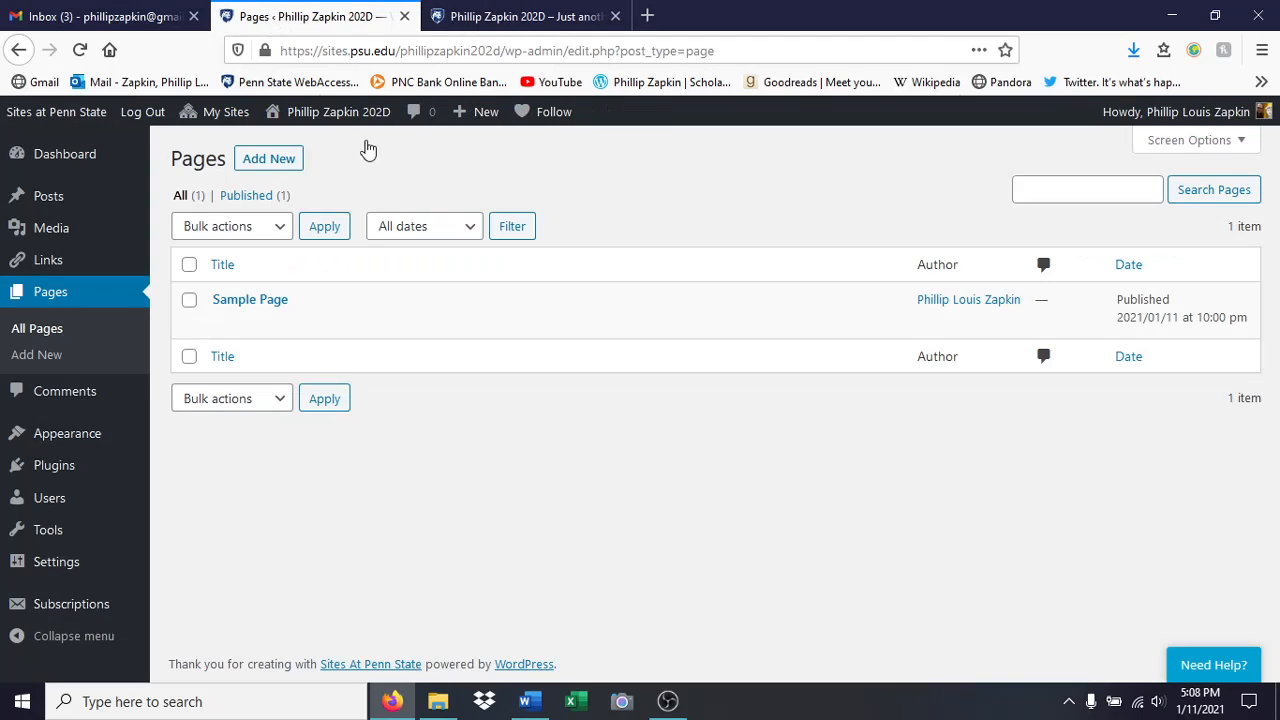
pyautogui.click(281, 166)
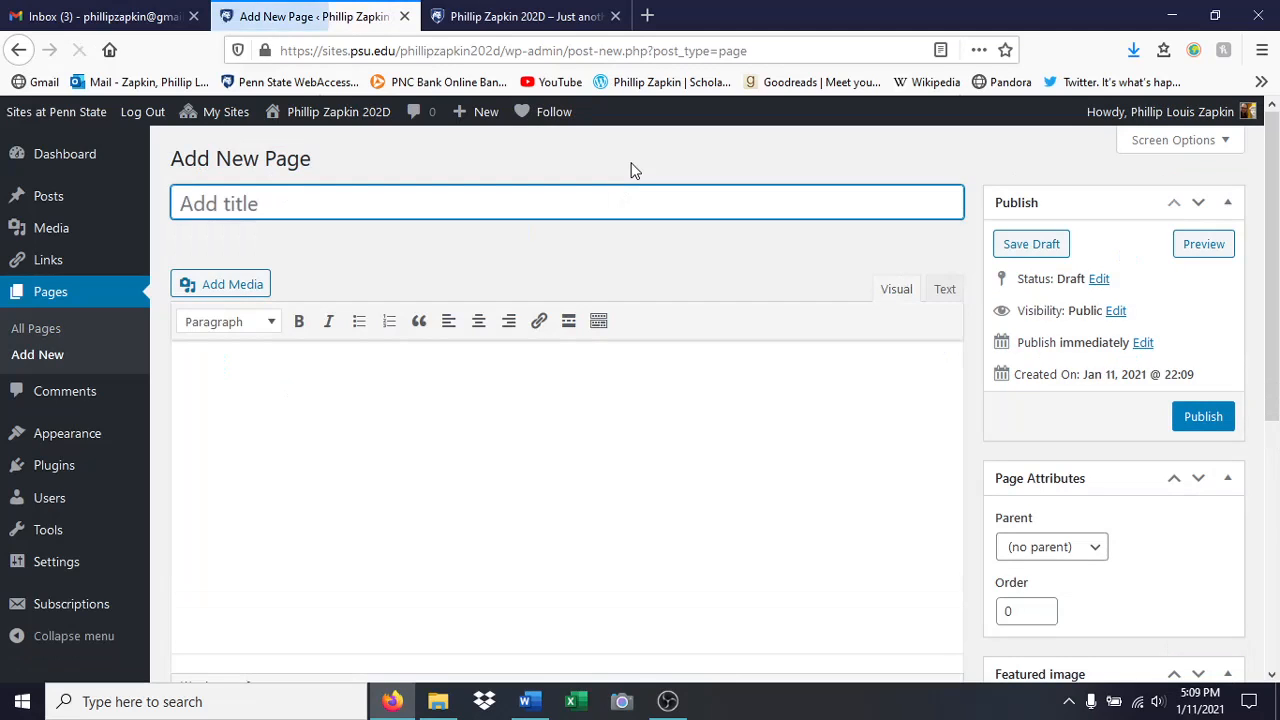
pyautogui.write('About Me')
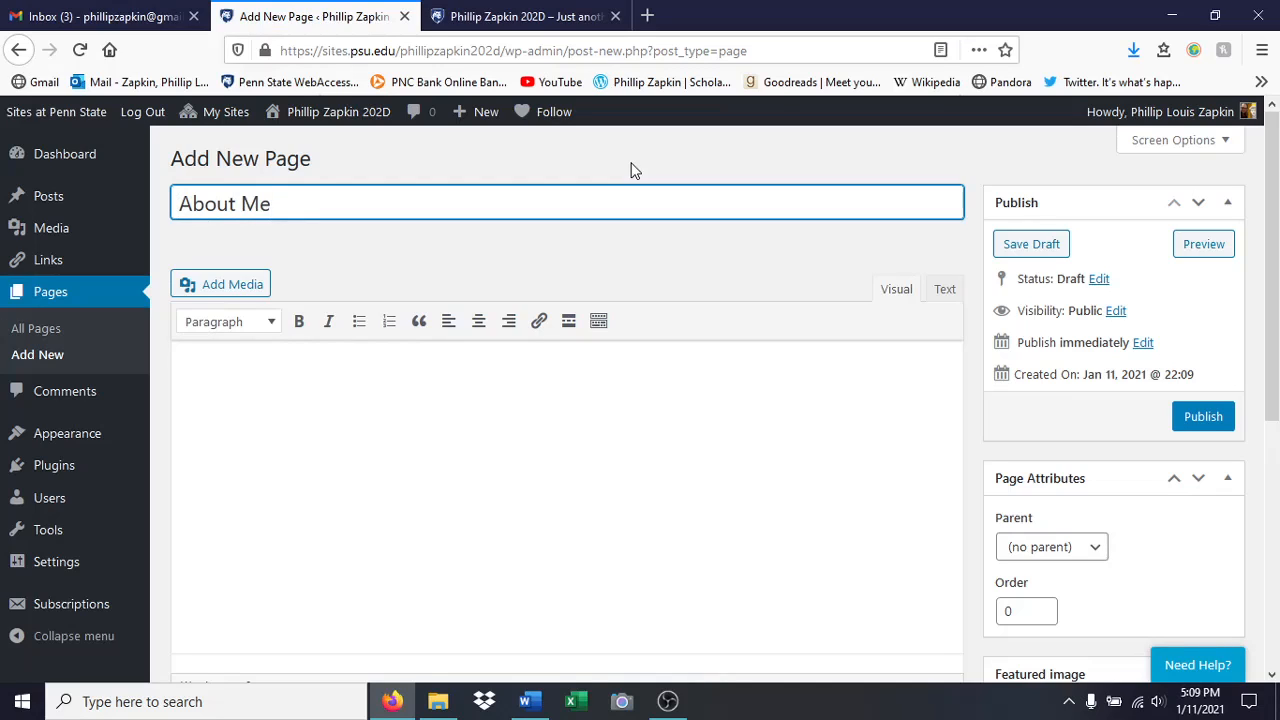
pyautogui.click(516, 480)
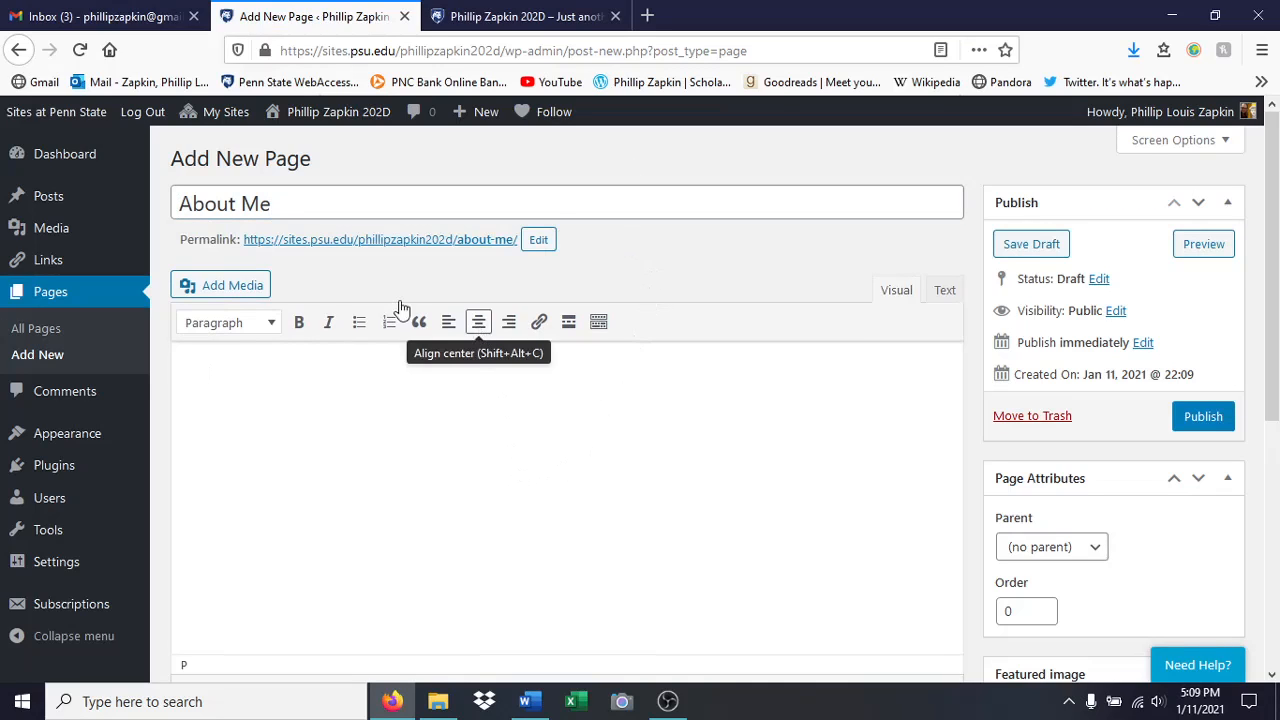
# - Upload Image1.jpg, enter the pictured person's first name as alt text, and insert the medium-size image into the page
pyautogui.click(232, 286)
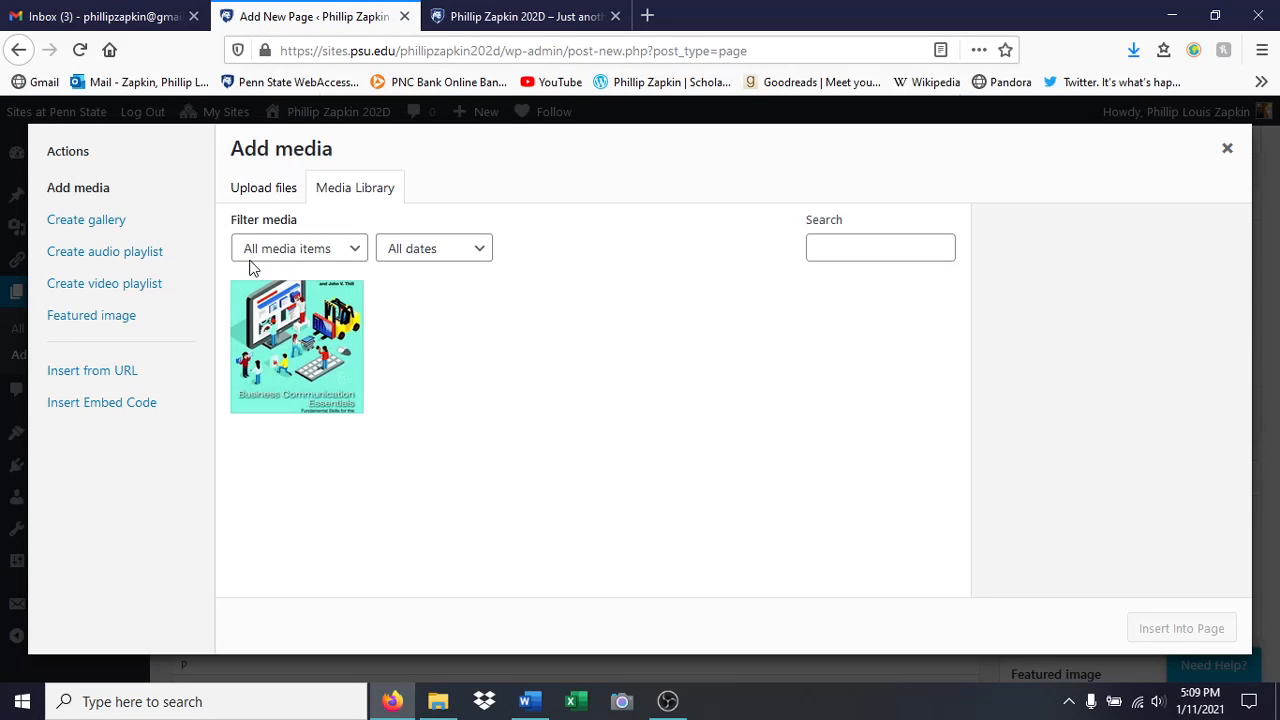
pyautogui.click(245, 189)
pyautogui.click(737, 430)
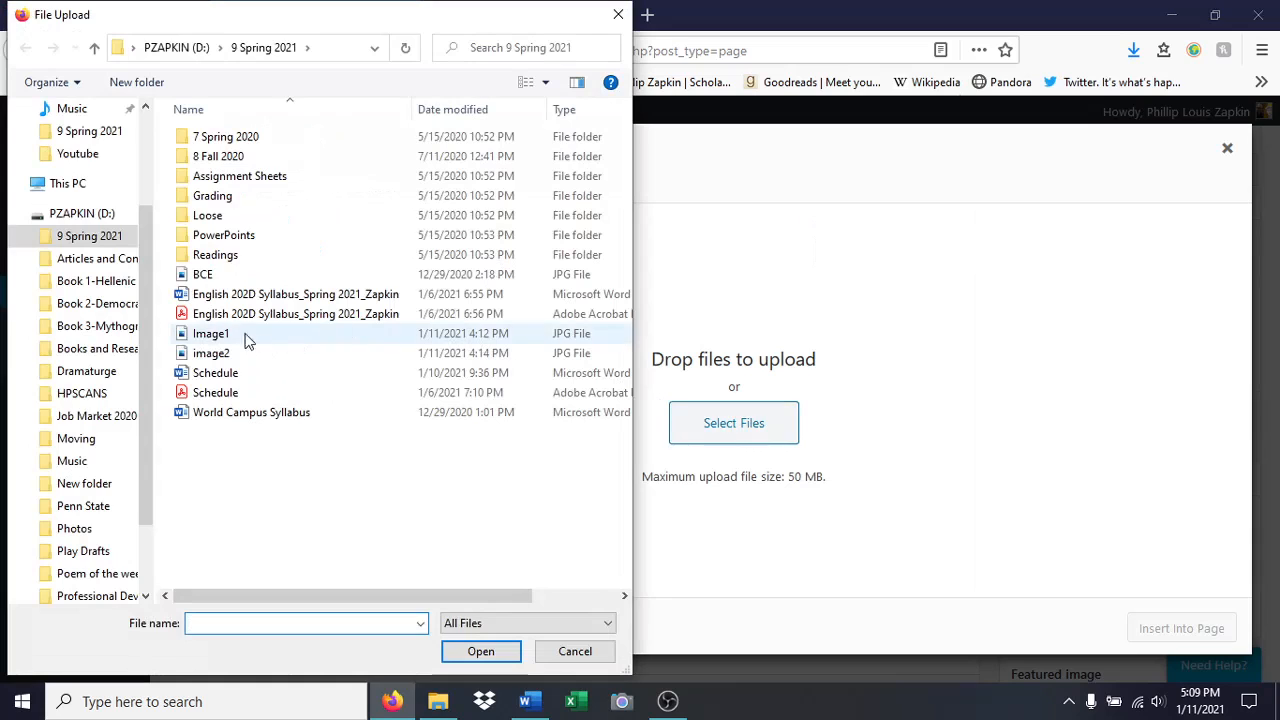
pyautogui.doubleClick(226, 340)
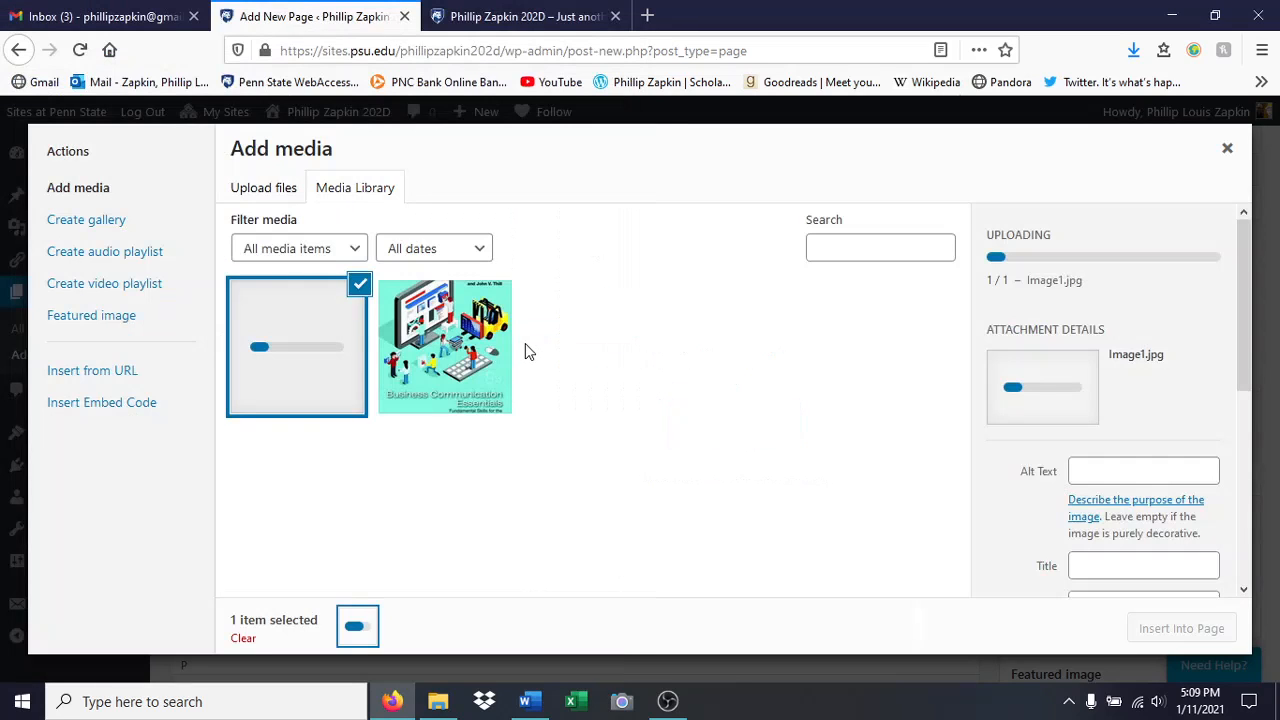
pyautogui.click(1117, 472)
pyautogui.write('Phil')
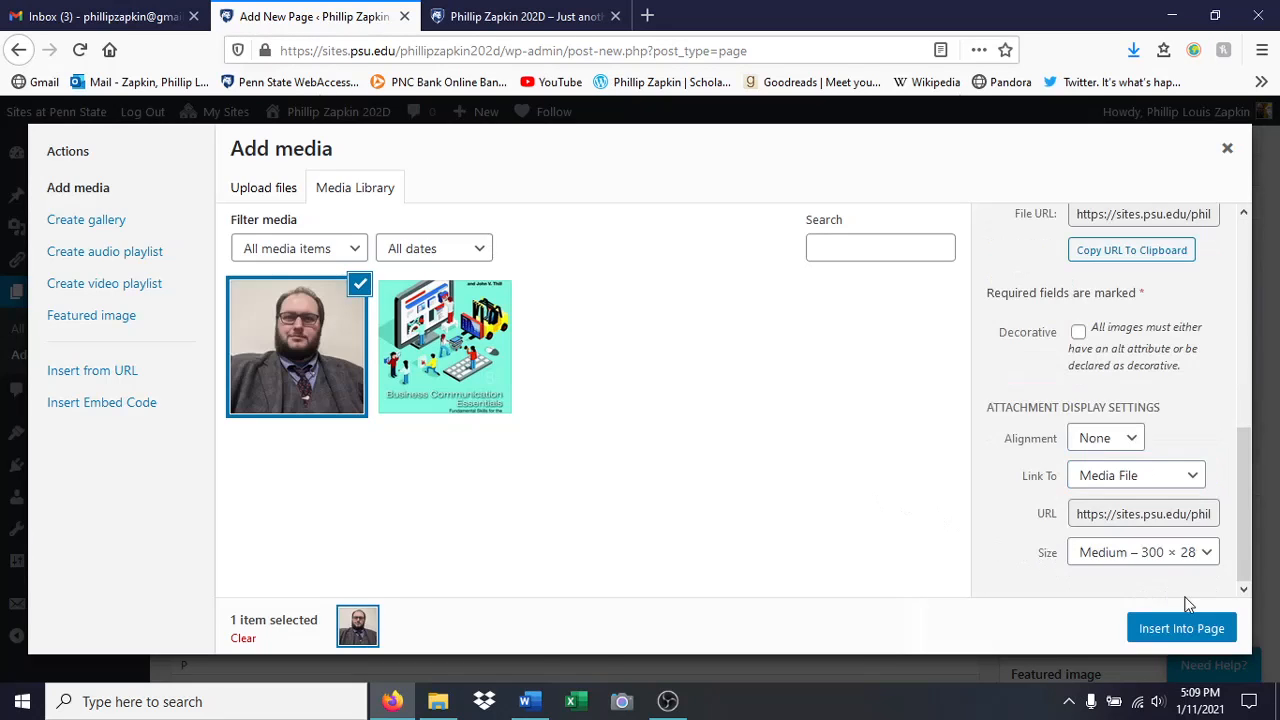
pyautogui.click(1181, 628)
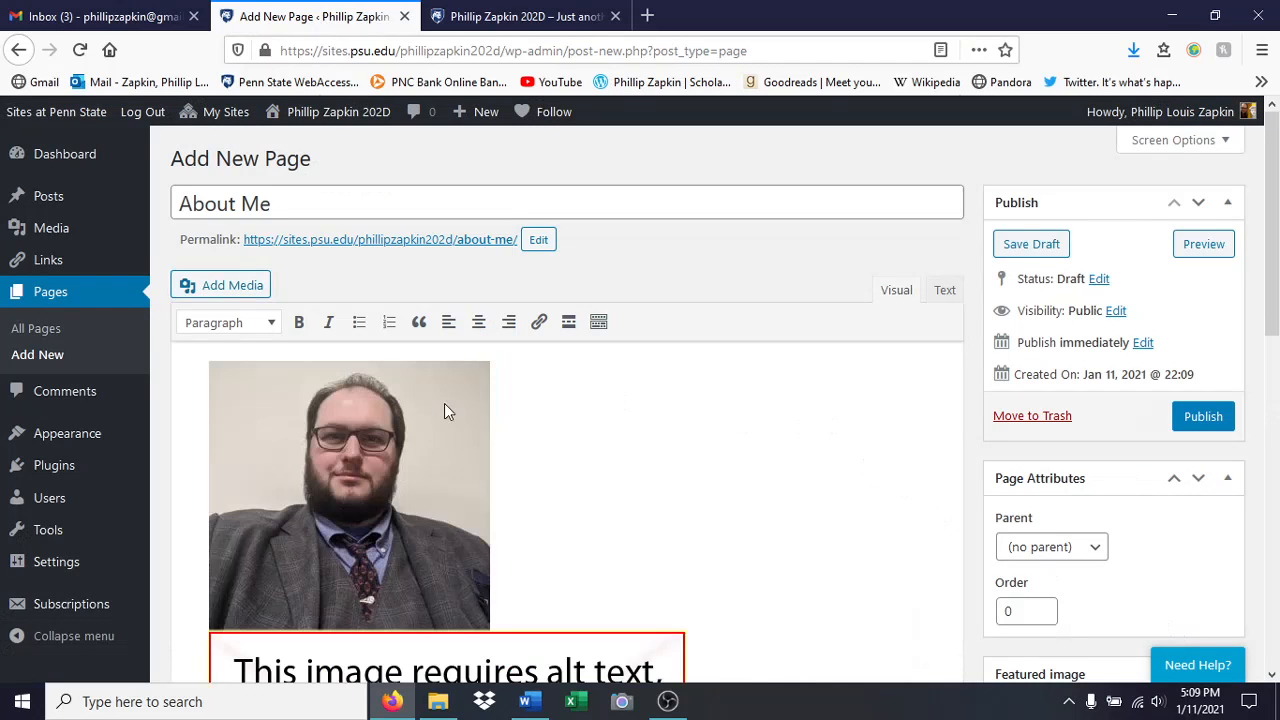
# - Delete the alt-text warning graphic beneath the inserted photo
pyautogui.scroll(-5, 580, 510)
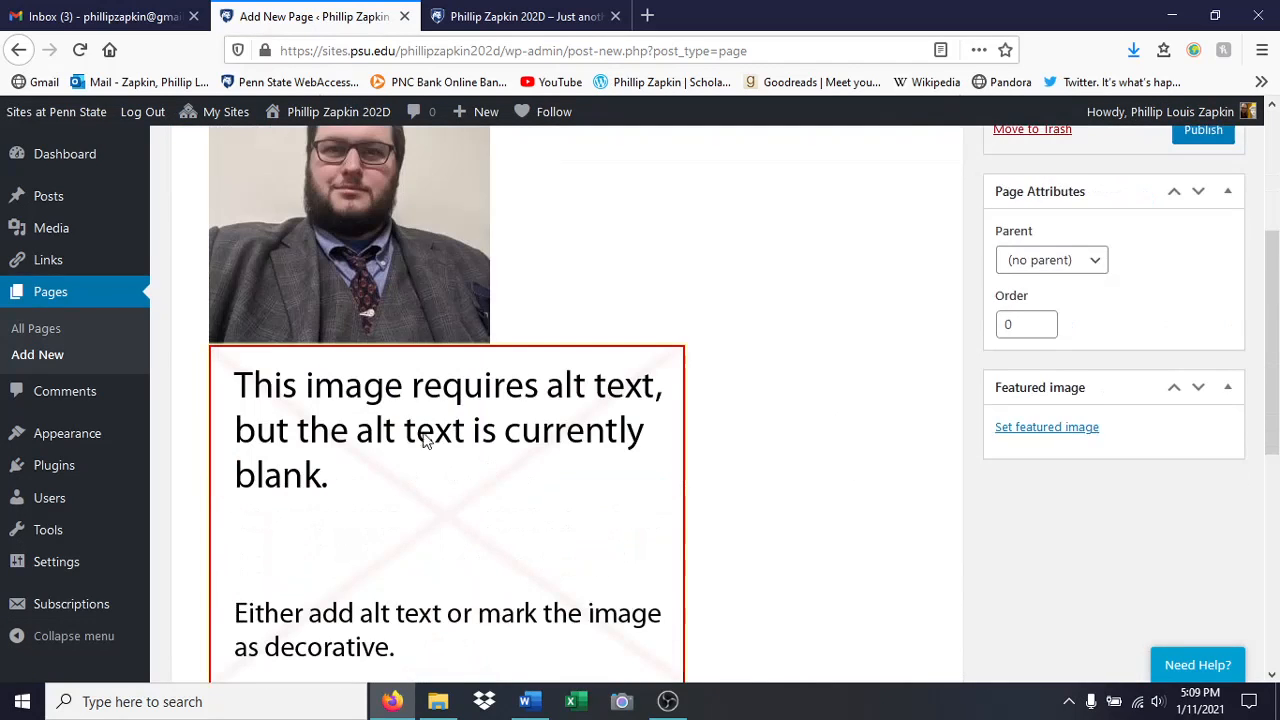
pyautogui.scroll(-4, 428, 410)
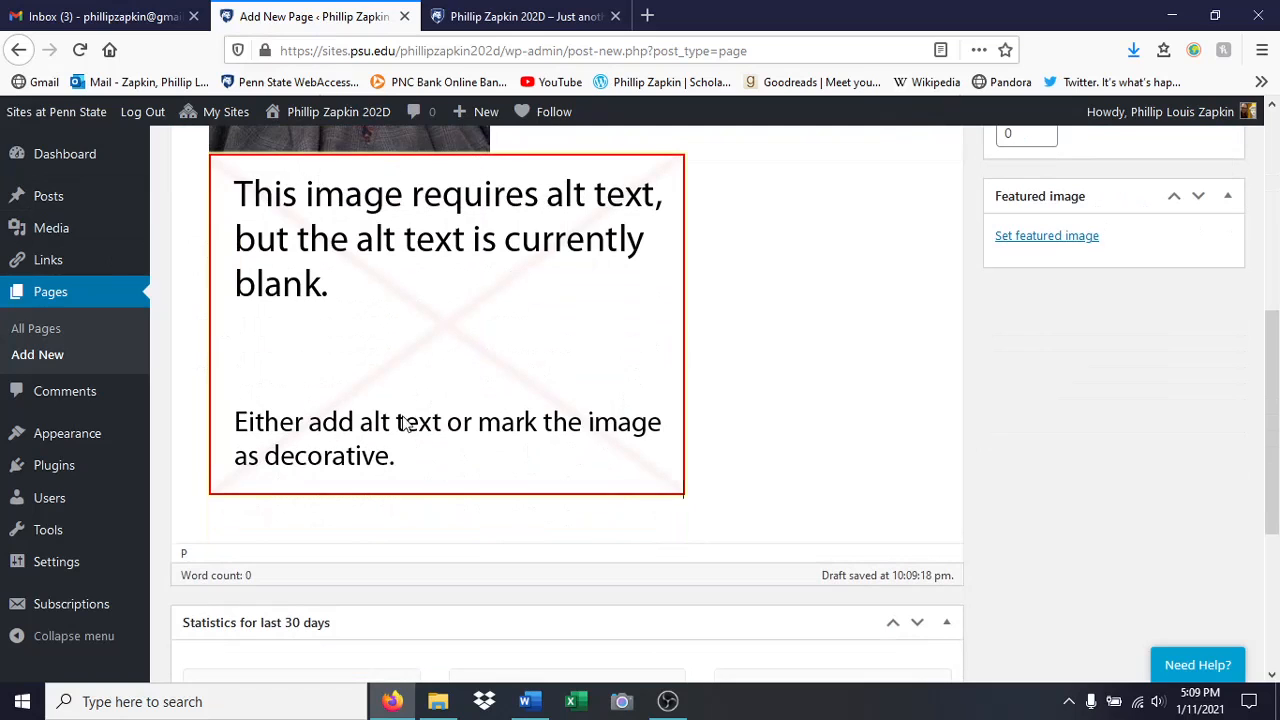
pyautogui.click(536, 414)
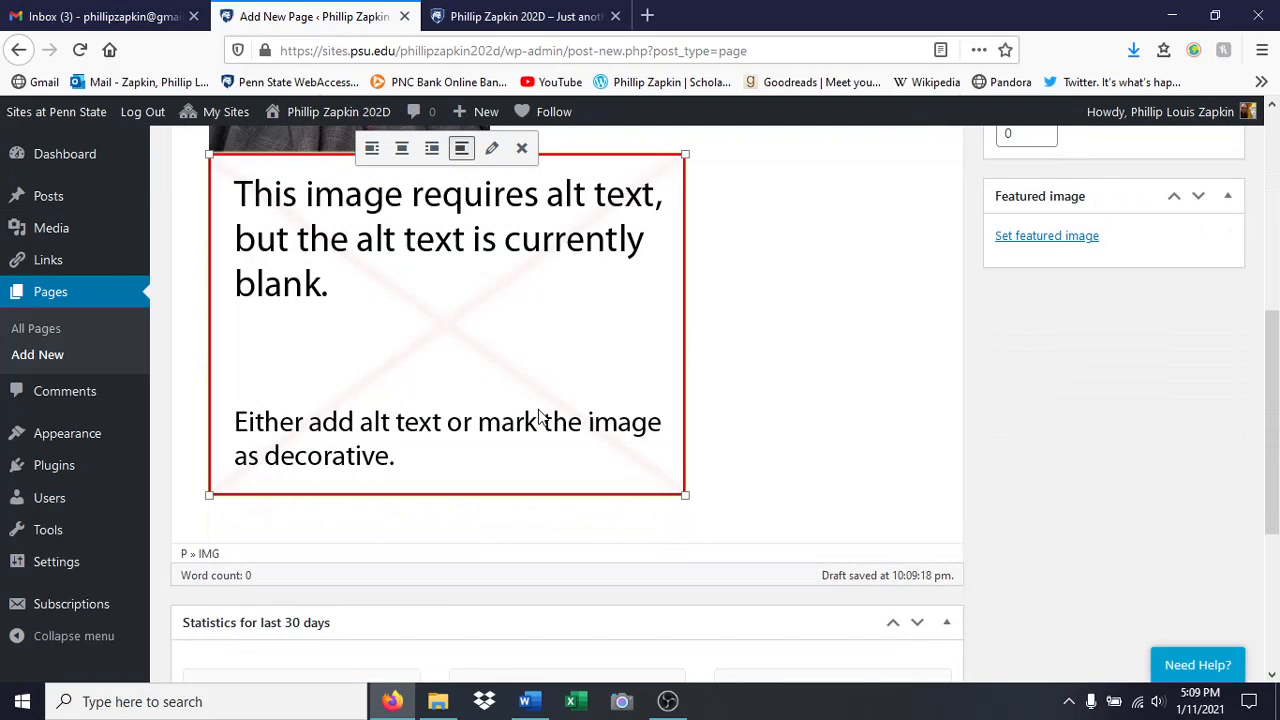
pyautogui.press('Delete')
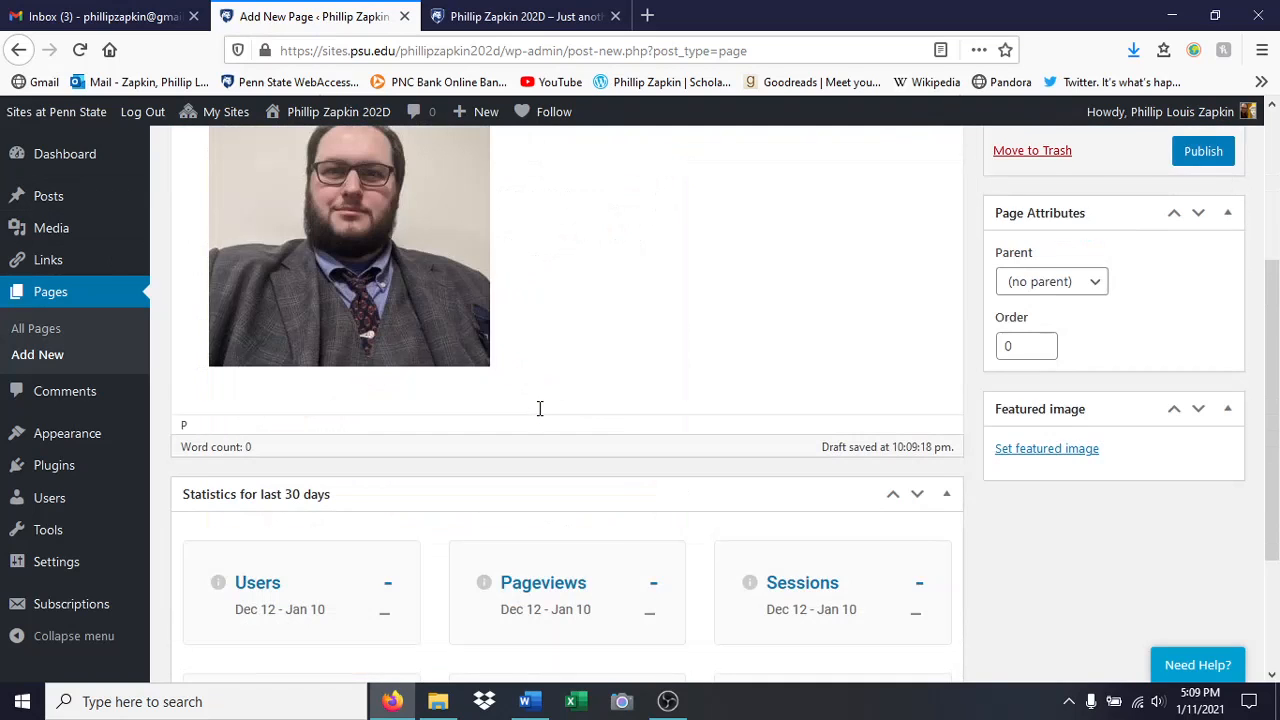
# - Center the photo on the About Me page
pyautogui.scroll(8, 539, 408)
pyautogui.click(384, 490)
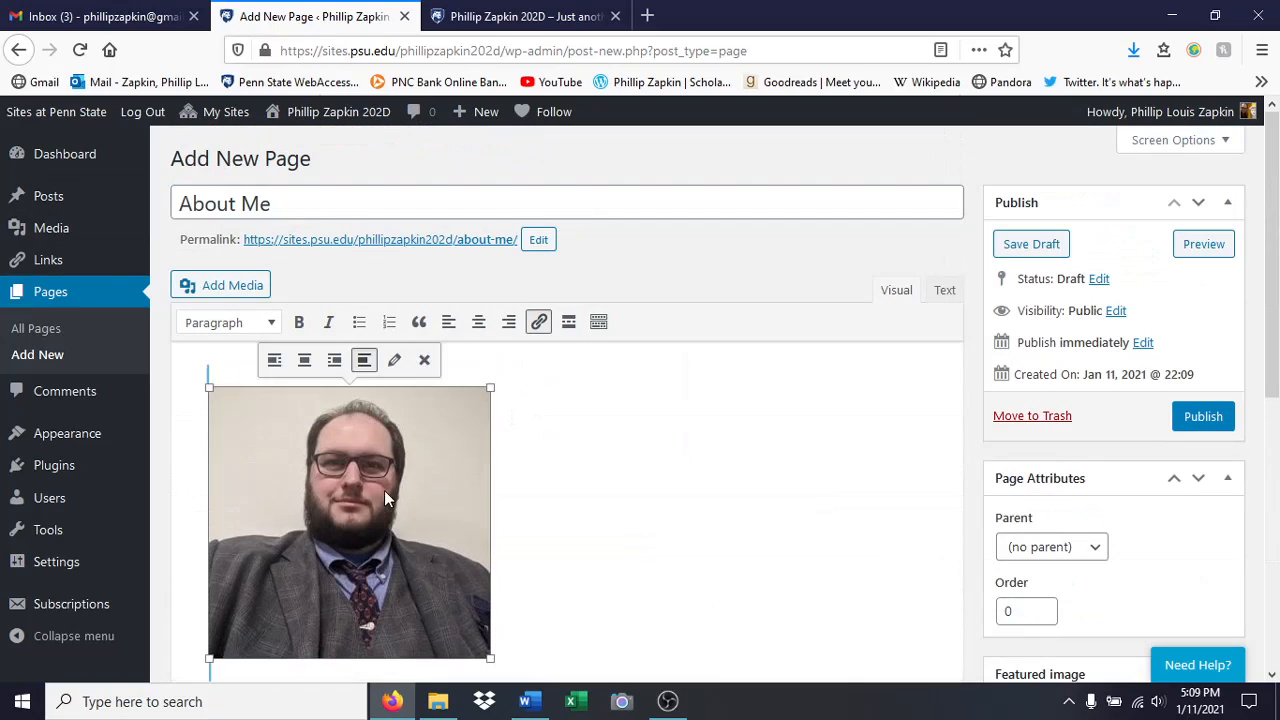
pyautogui.click(480, 322)
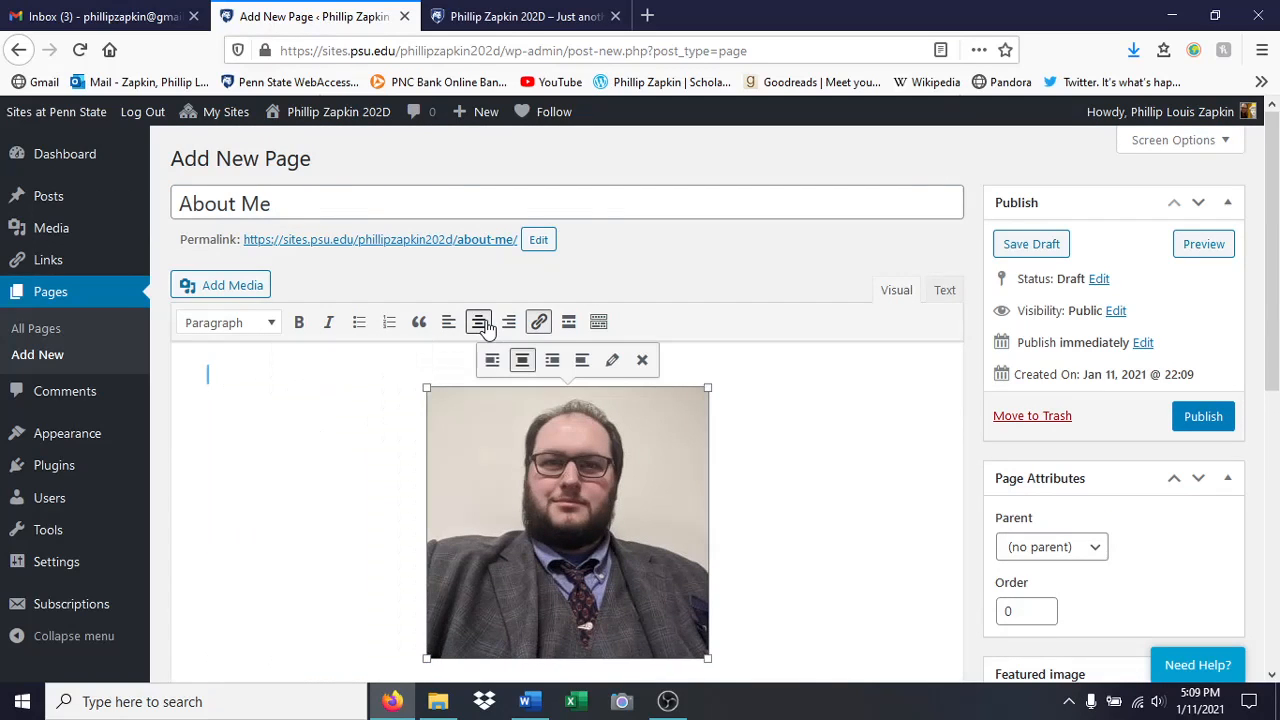
# - Add the text "This is where I would put my professional bio" below the photo
pyautogui.click(784, 552)
pyautogui.scroll(-5, 786, 531)
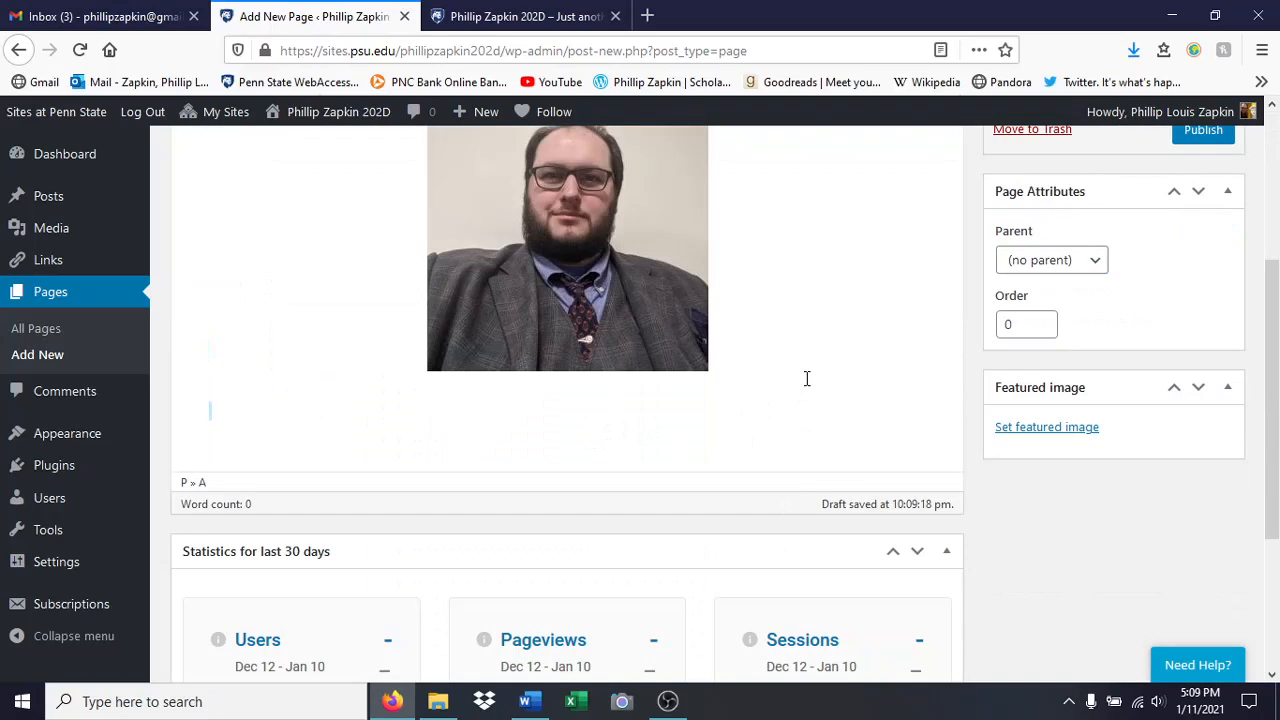
pyautogui.write('This is where I')
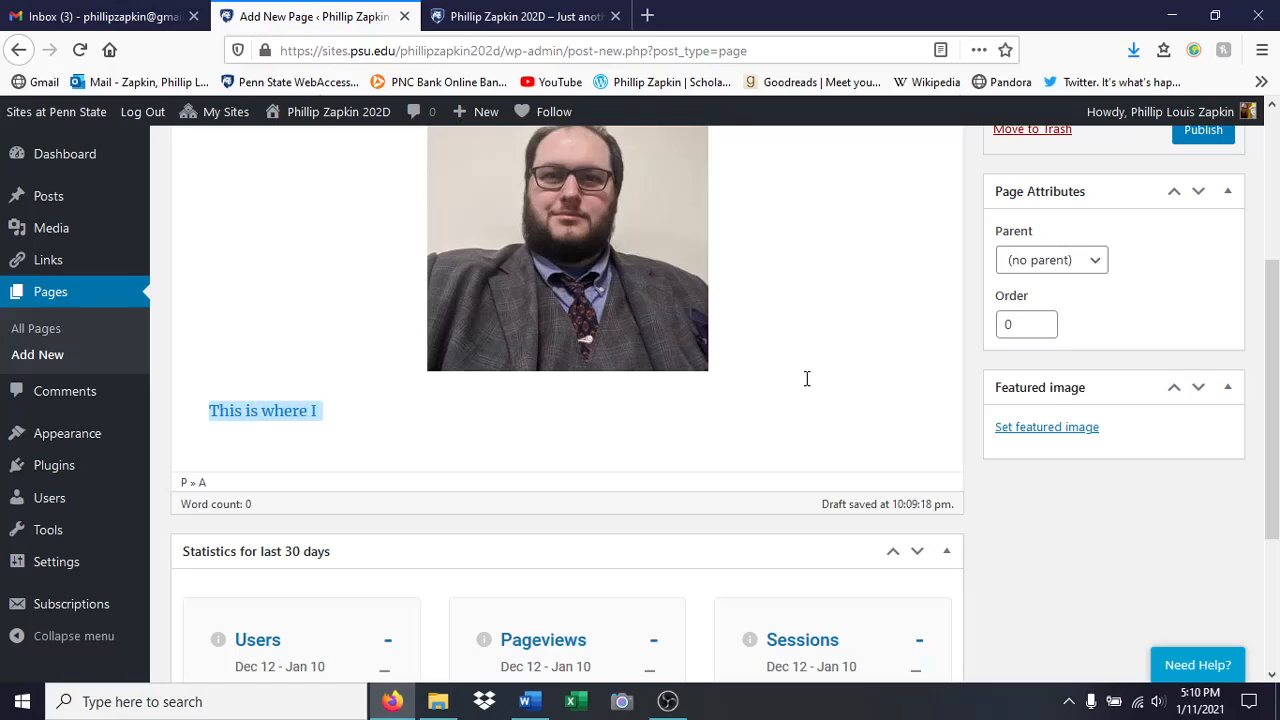
pyautogui.write(' would put')
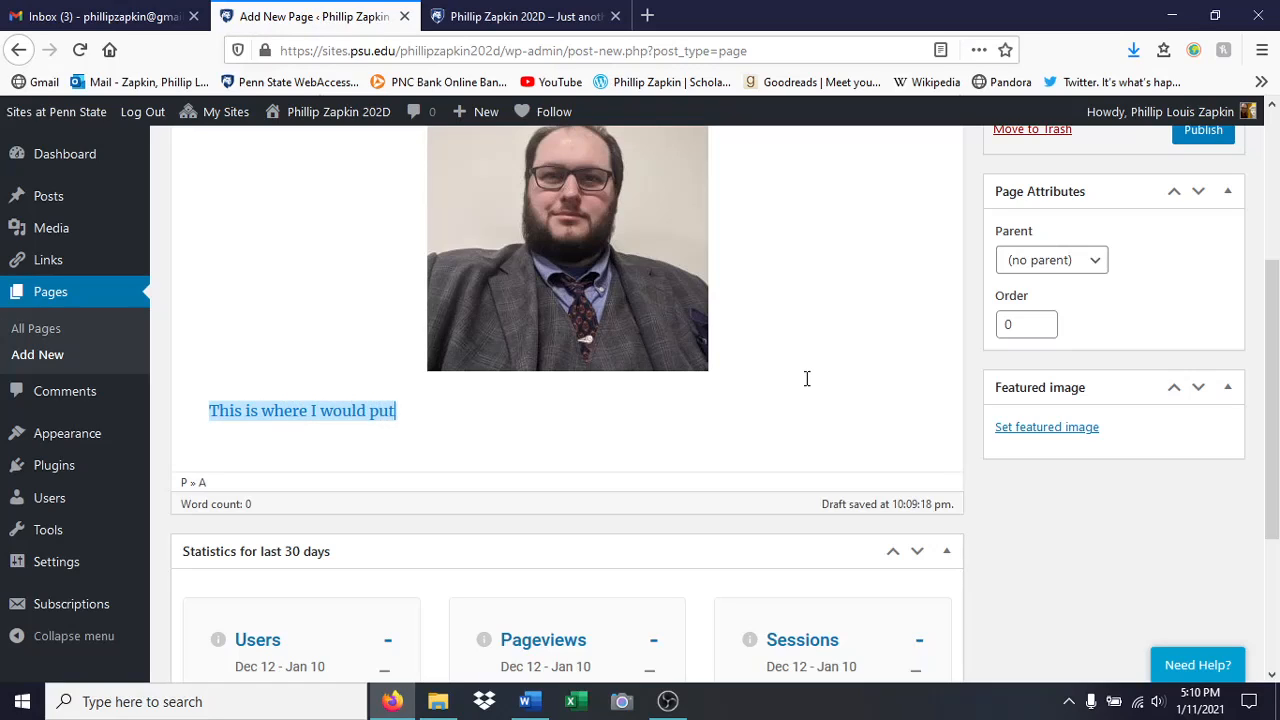
pyautogui.write(' my profe')
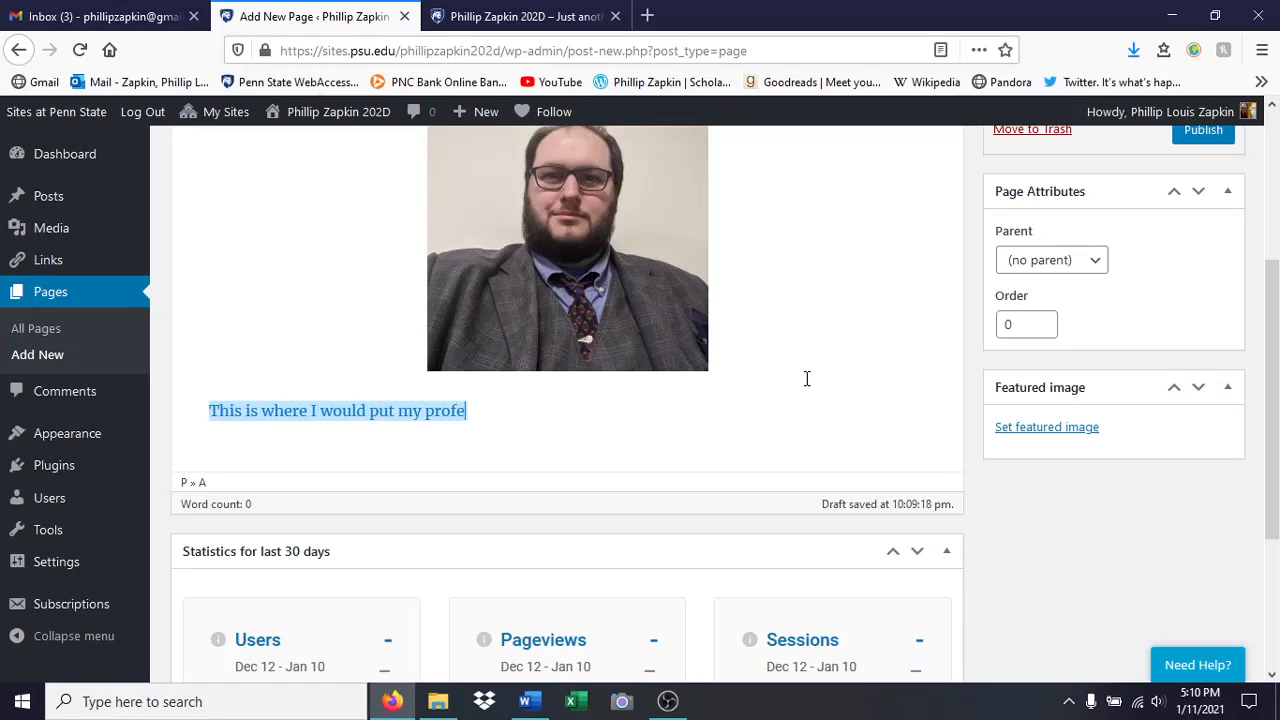
pyautogui.write('ssional bio')
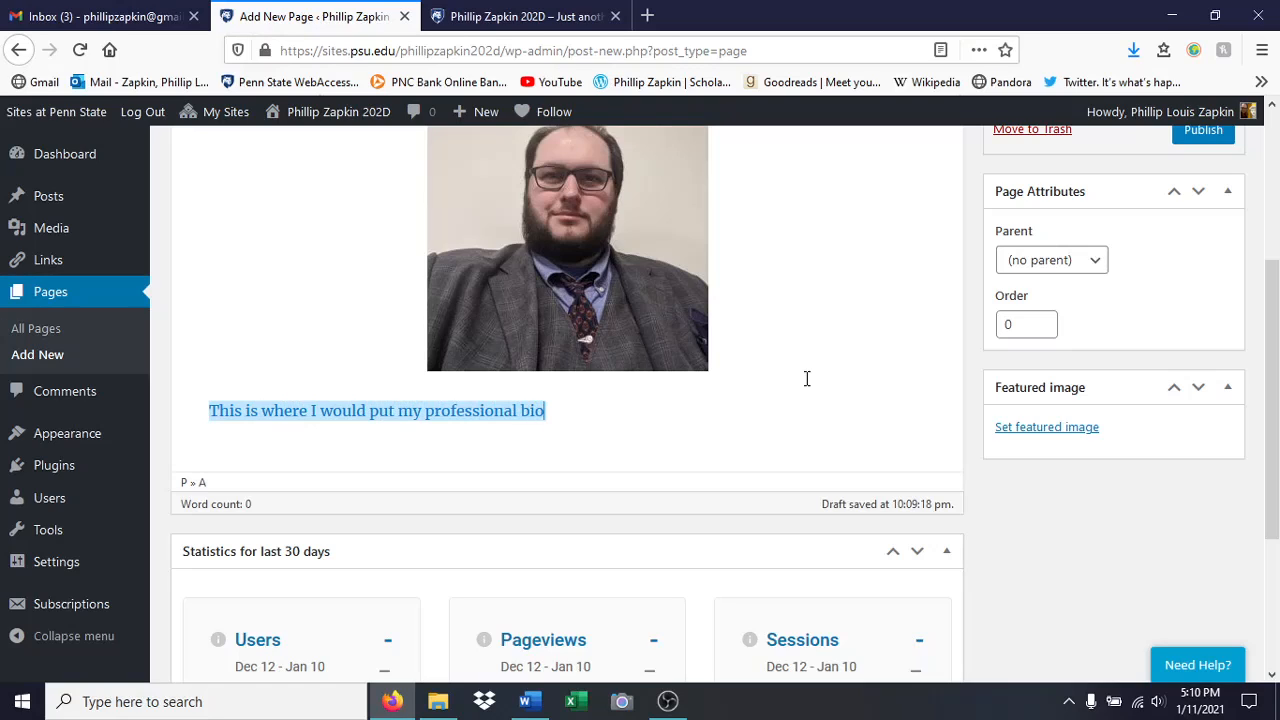
pyautogui.write('>')
pyautogui.press('BackSpace')
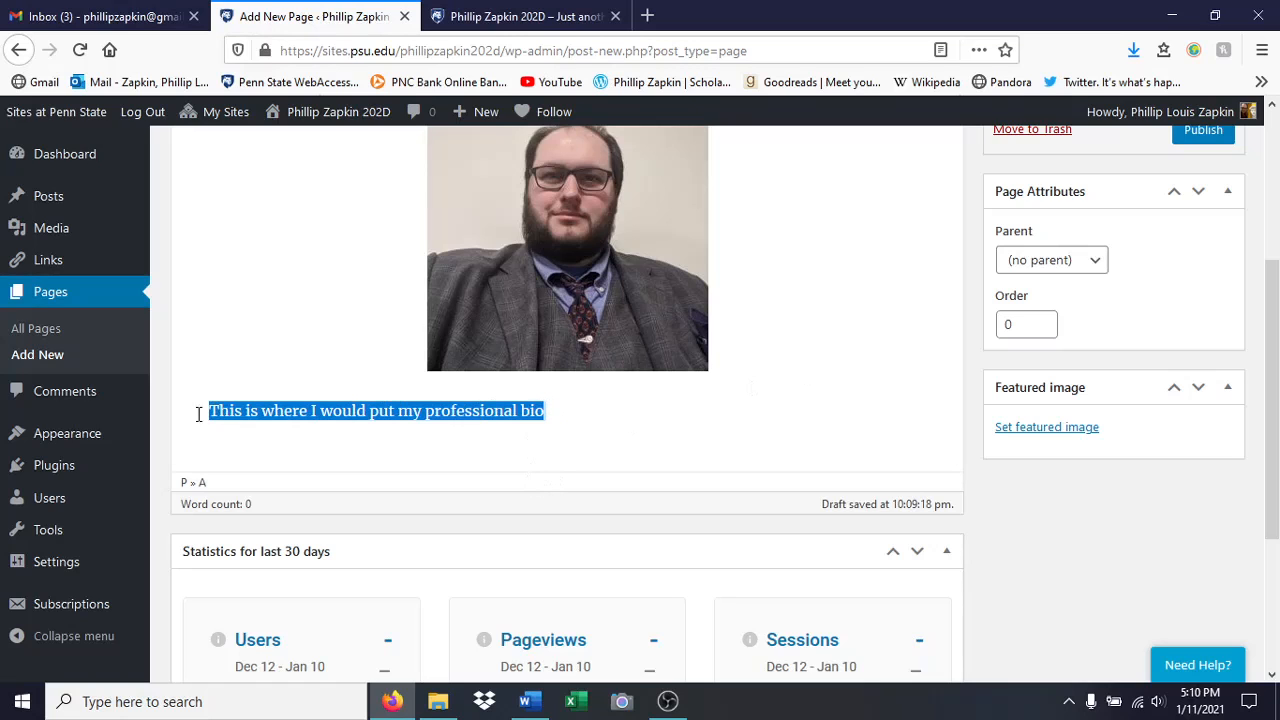
# - Select the linked bio sentence, inspect the page's HTML code around it, and return to the visual editor
pyautogui.scroll(3, 437, 400)
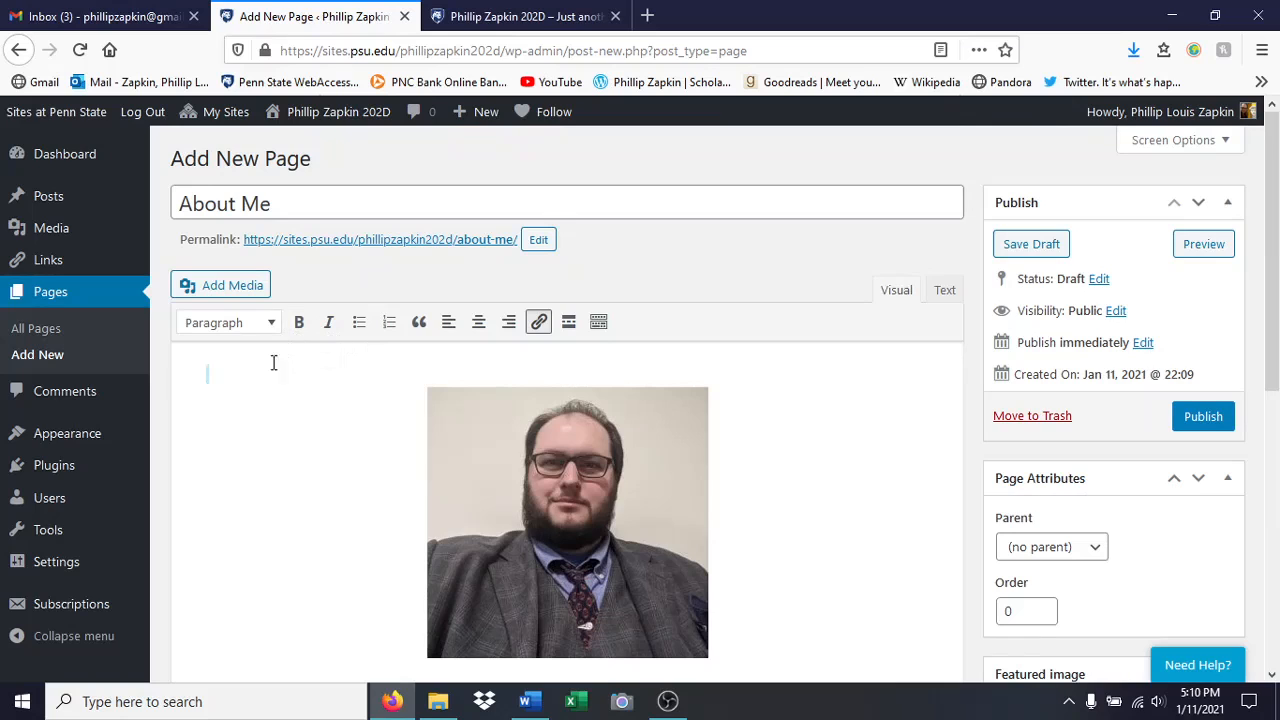
pyautogui.hotkey('ctrl', 'z')
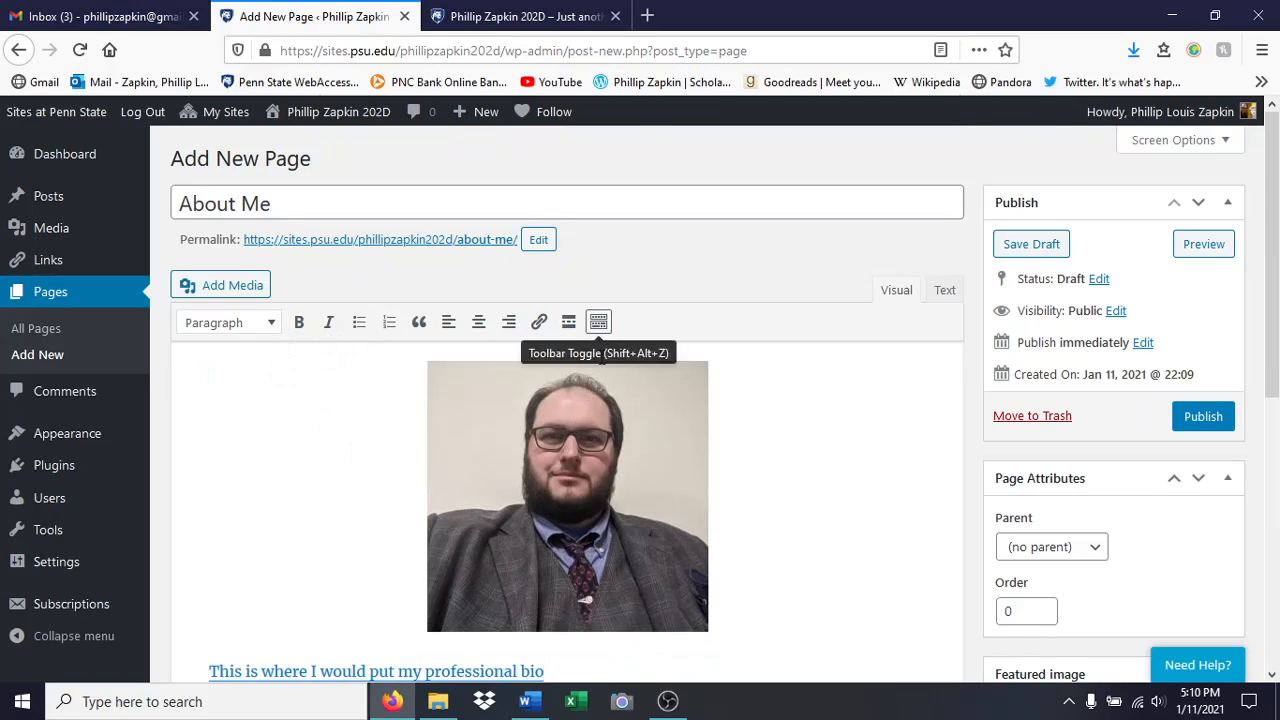
pyautogui.scroll(-3, 582, 507)
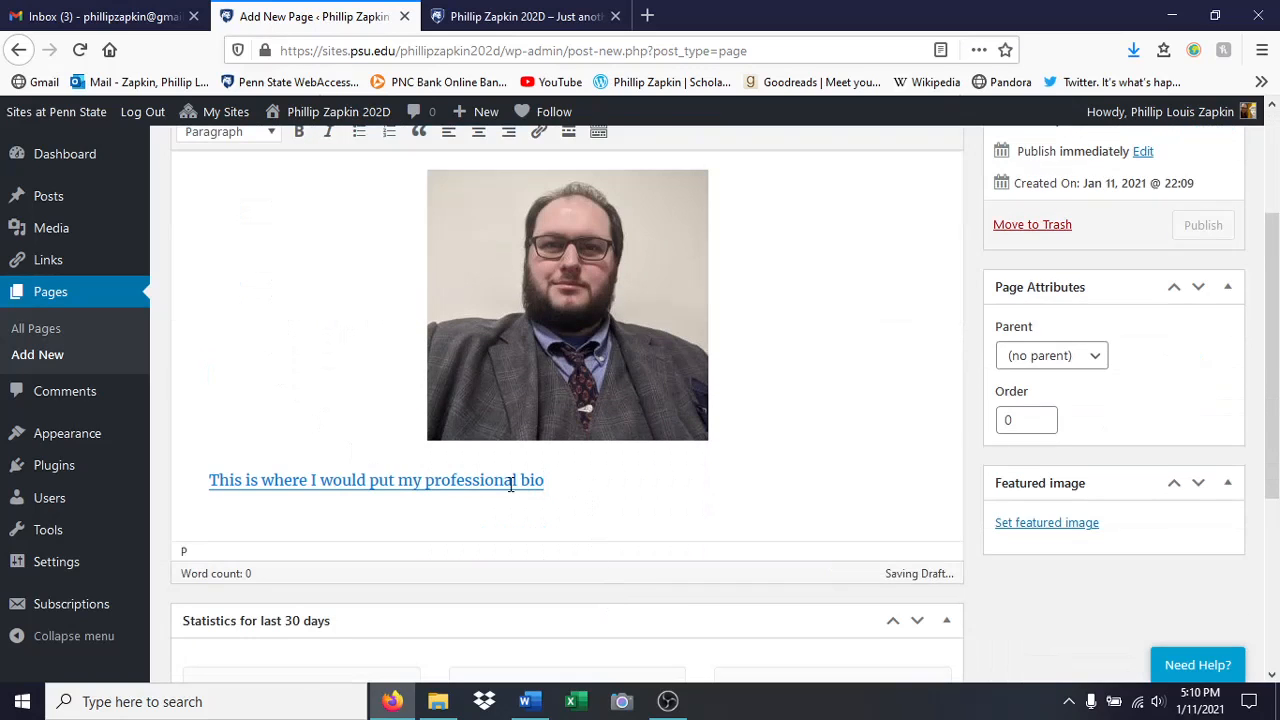
pyautogui.tripleClick(508, 480)
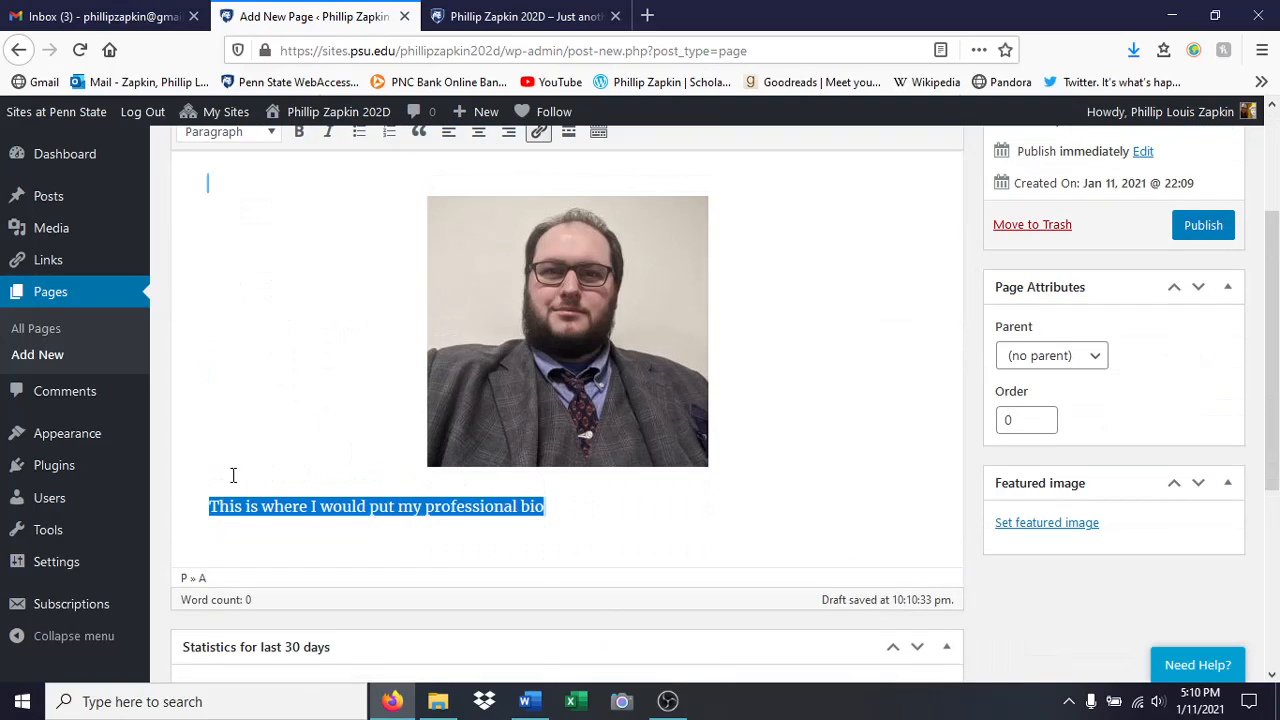
pyautogui.scroll(3, 400, 390)
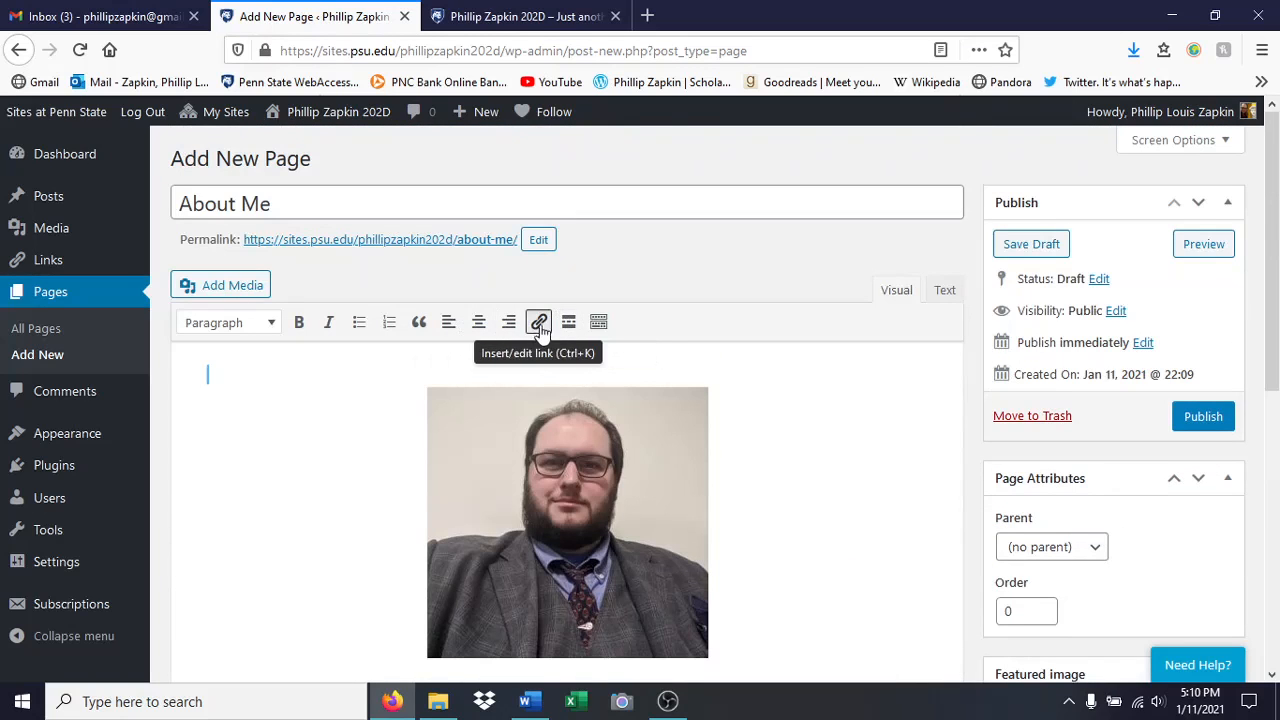
pyautogui.click(944, 291)
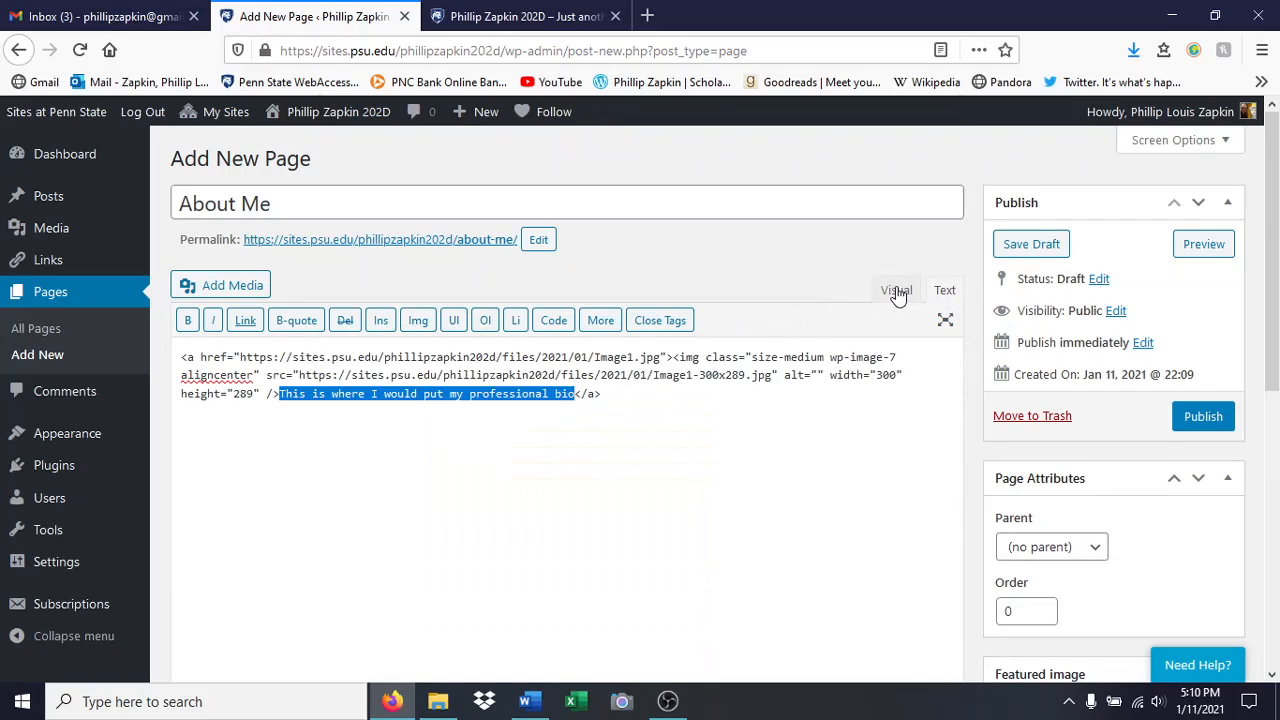
pyautogui.click(897, 291)
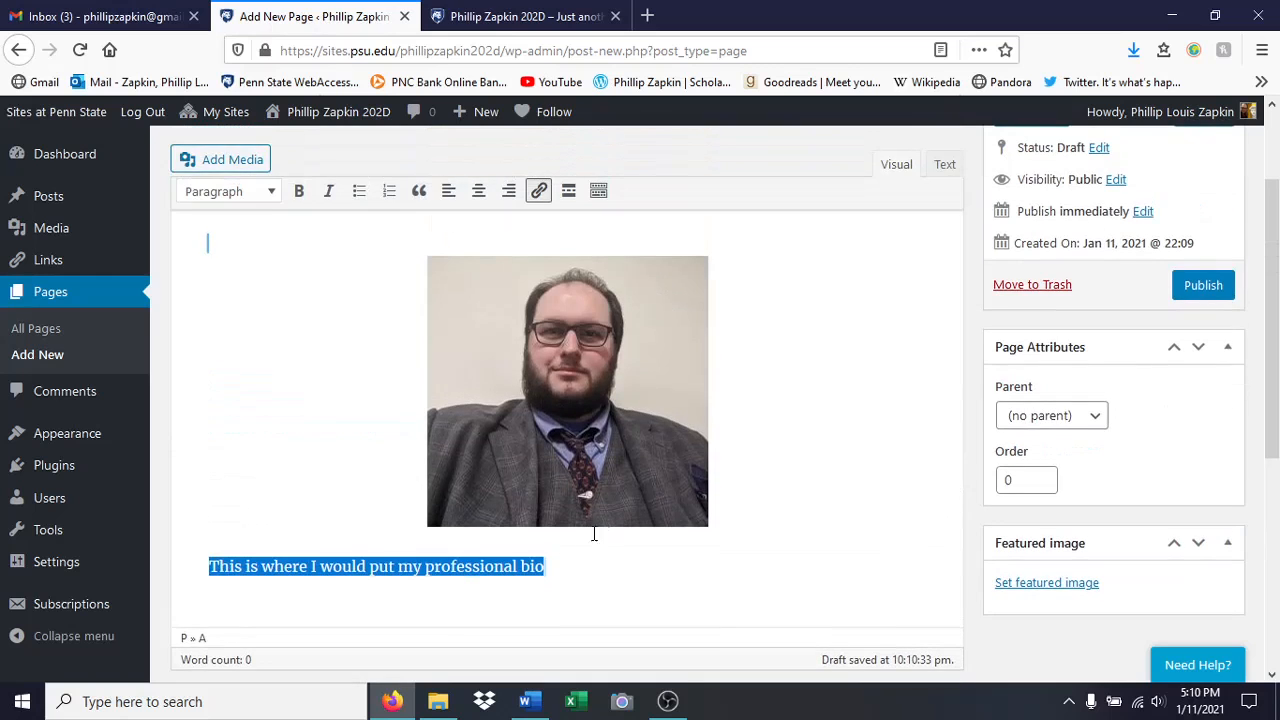
pyautogui.scroll(2, 583, 569)
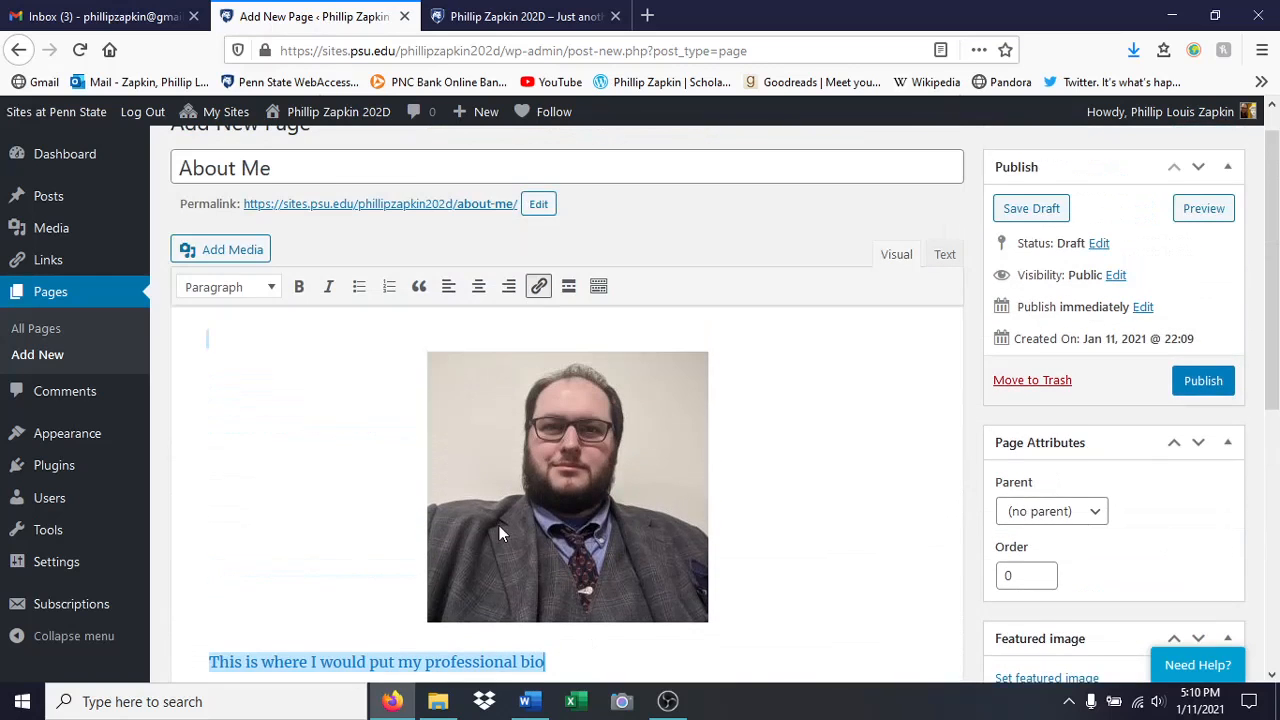
# - Delete the linked bio sentence and the centered photo so the About Me page body is empty
pyautogui.click(223, 380)
pyautogui.scroll(-4, 303, 437)
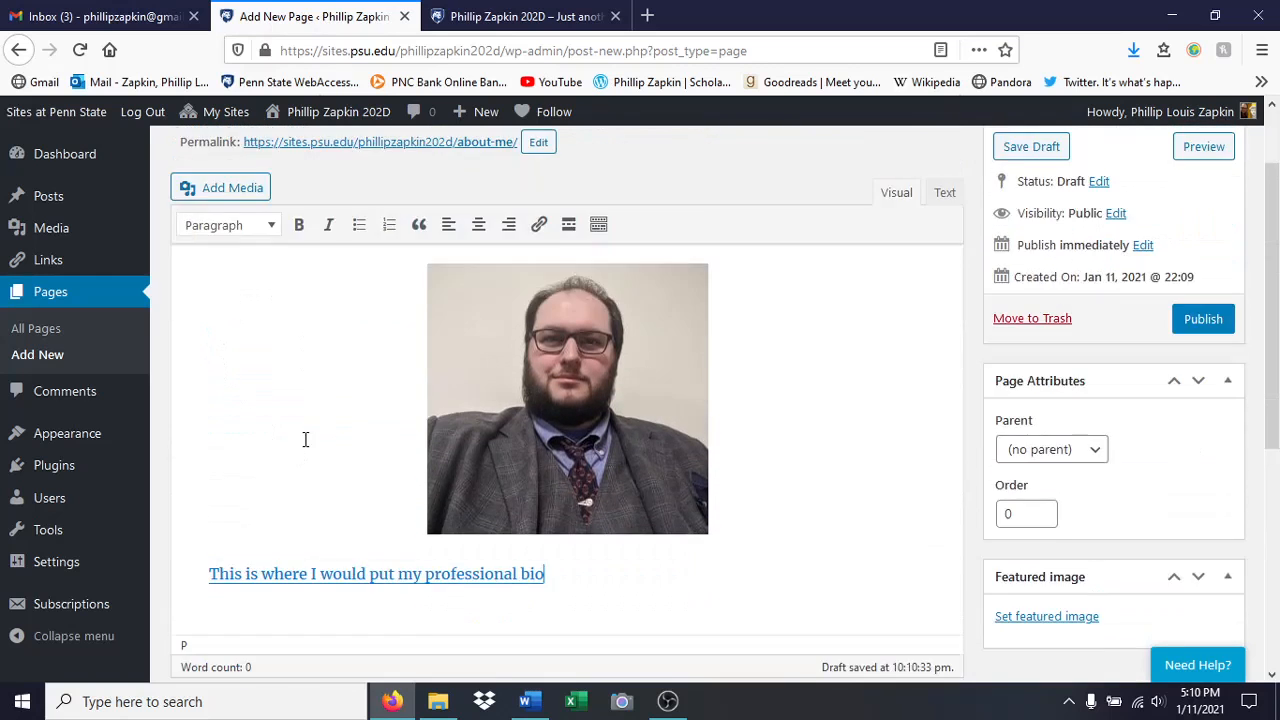
pyautogui.moveTo(283, 366); pyautogui.dragTo(277, 286)
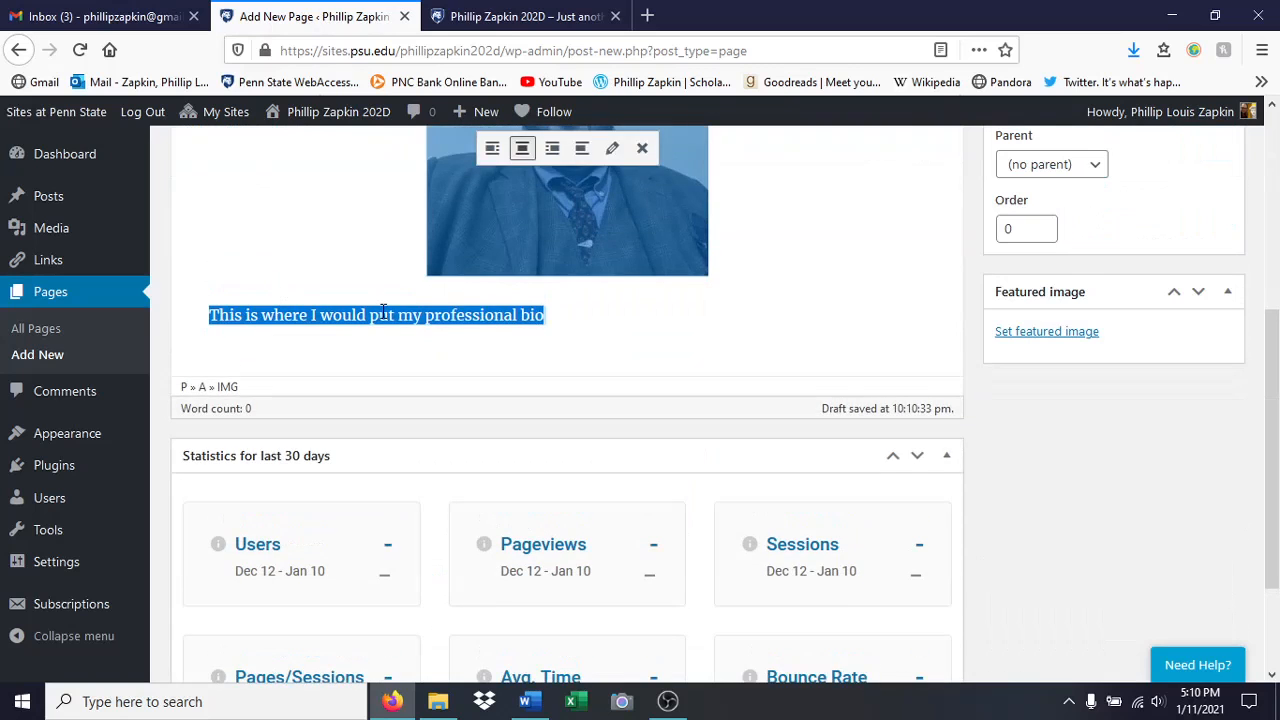
pyautogui.scroll(3, 400, 323)
pyautogui.click(617, 595)
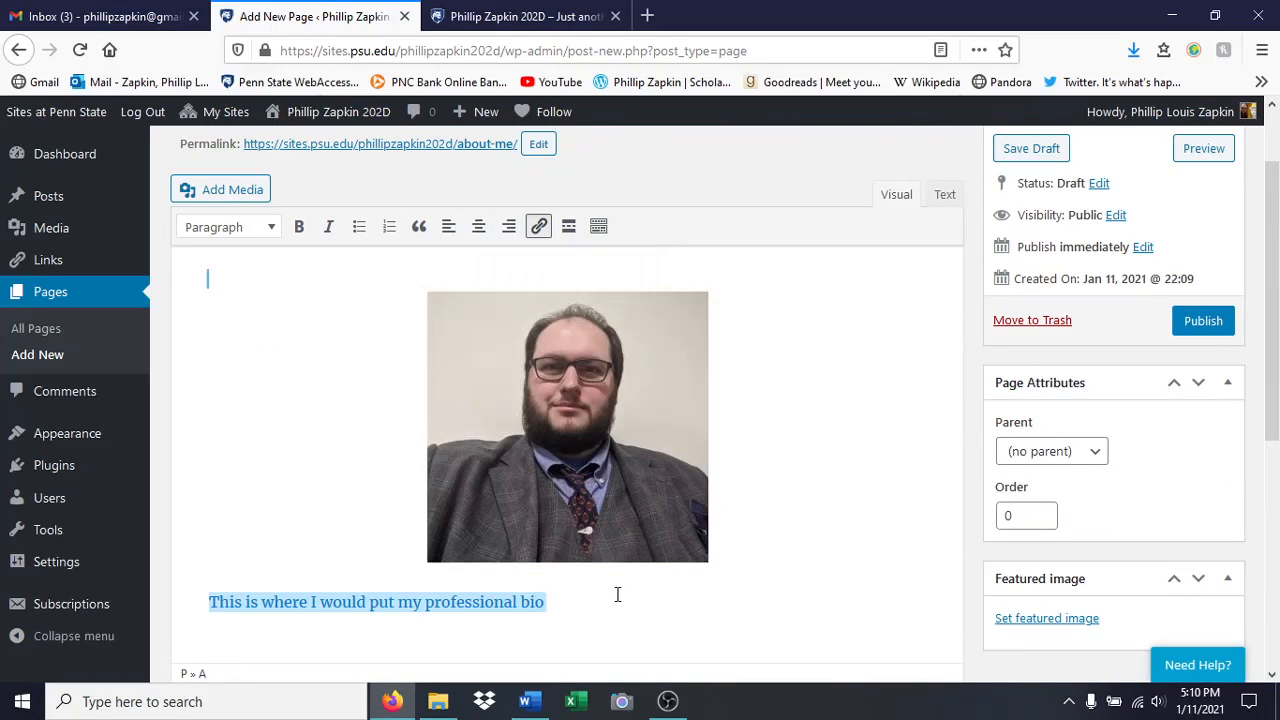
pyautogui.scroll(-3, 645, 595)
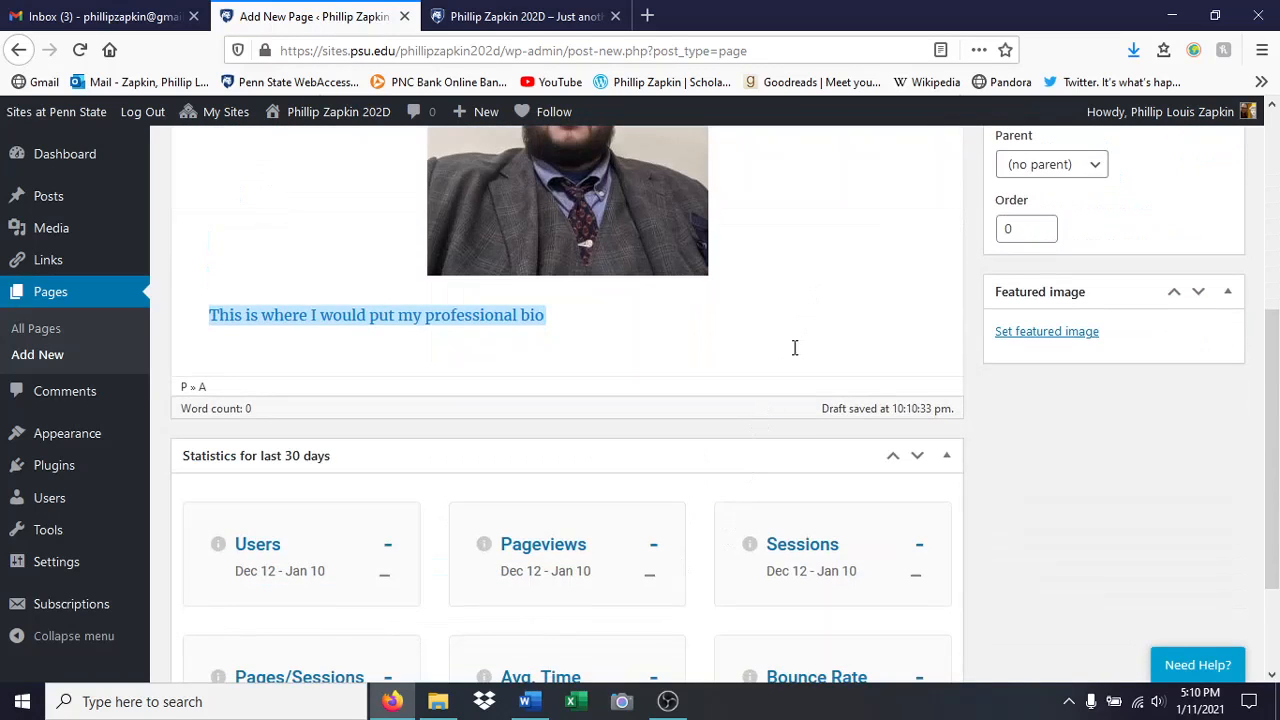
pyautogui.moveTo(546, 322); pyautogui.dragTo(118, 343)
pyautogui.press('BackSpace')
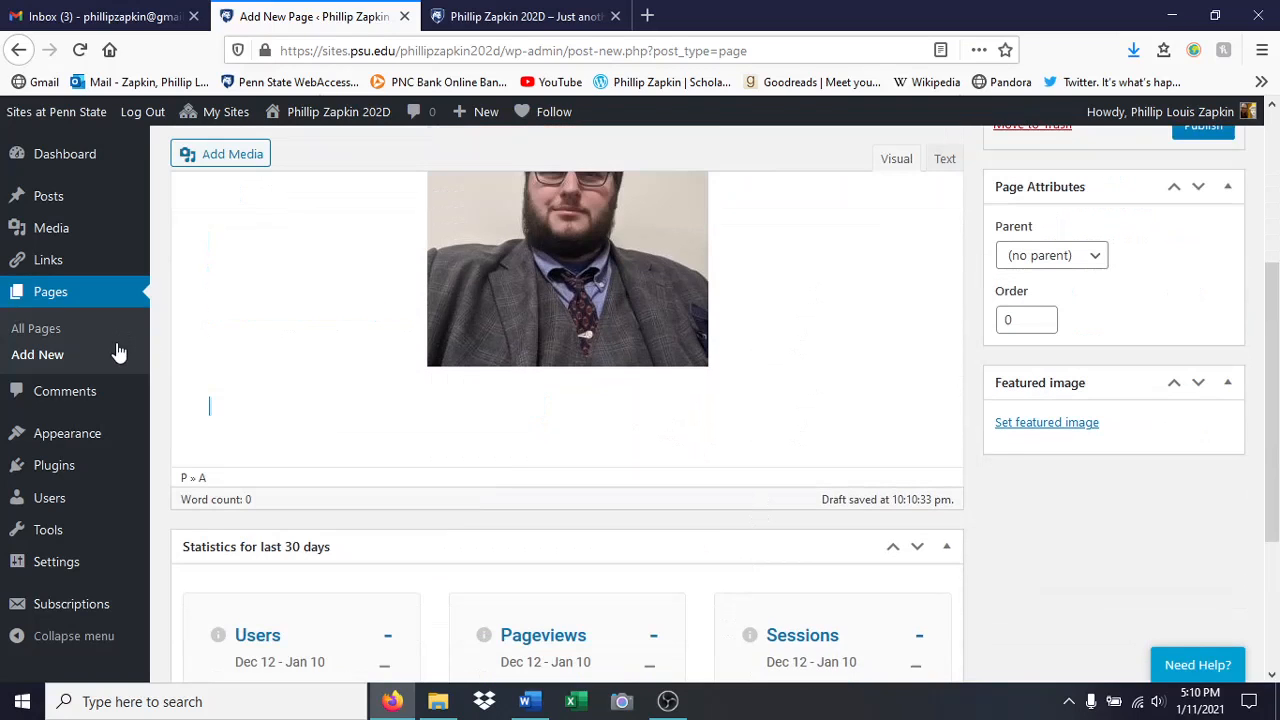
pyautogui.press('BackSpace')
pyautogui.press('BackSpace')
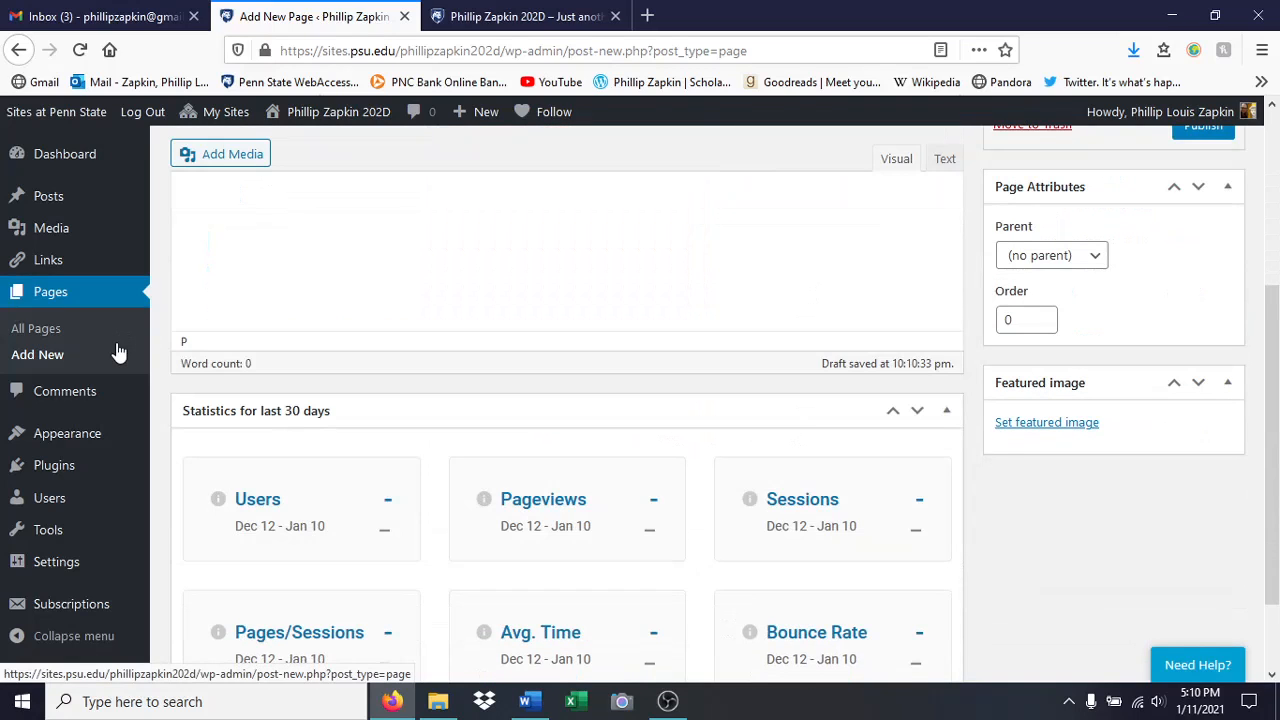
# - Insert the portrait photo from the media library into the empty About Me page
pyautogui.scroll(3, 118, 350)
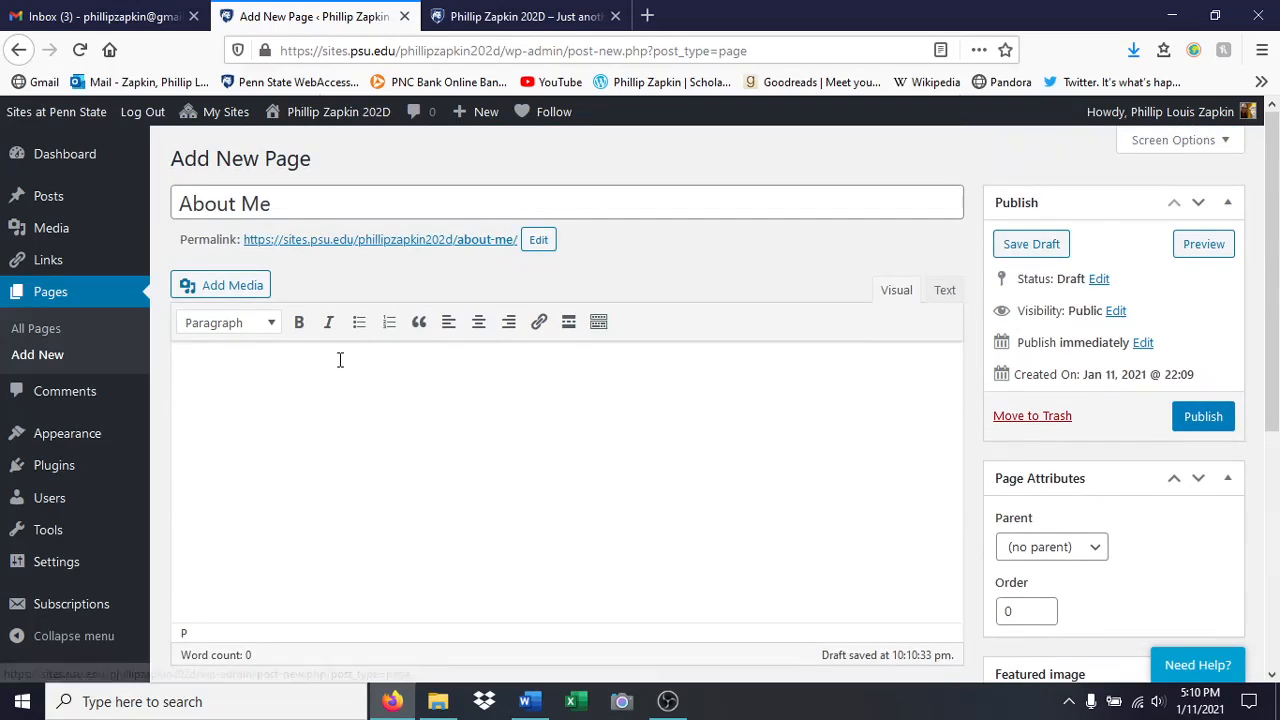
pyautogui.click(254, 286)
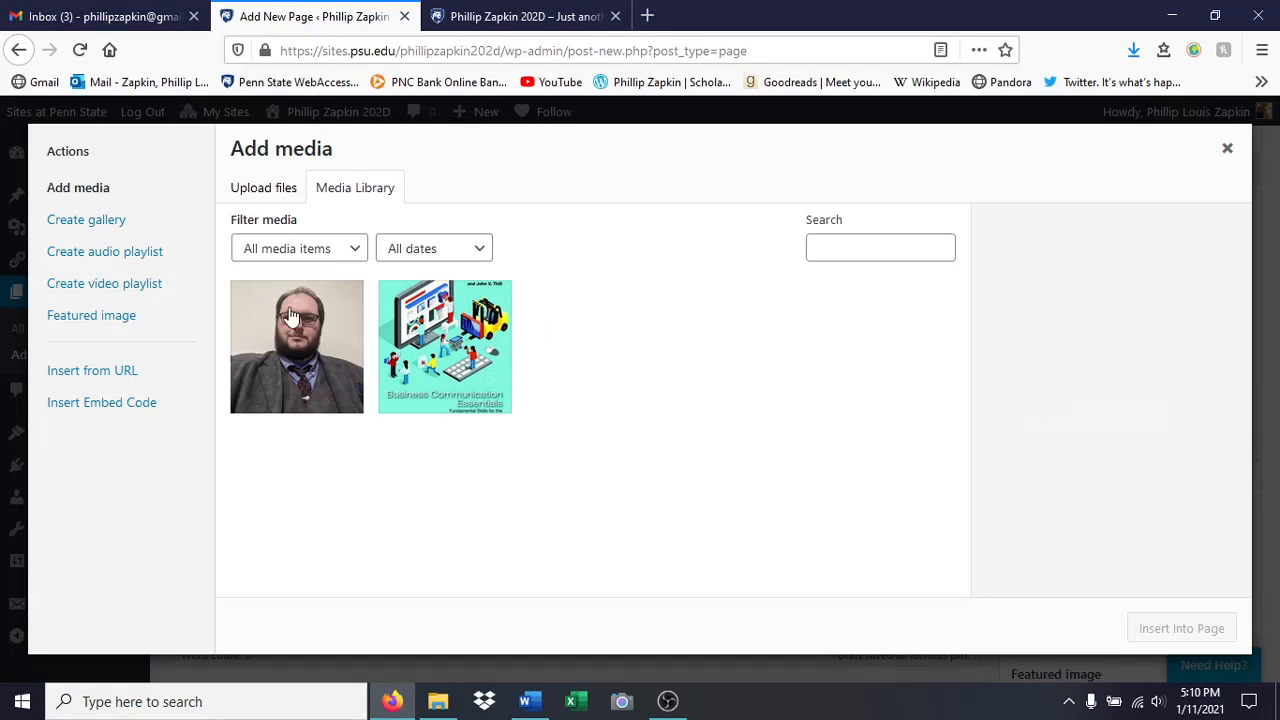
pyautogui.click(366, 337)
pyautogui.click(1140, 630)
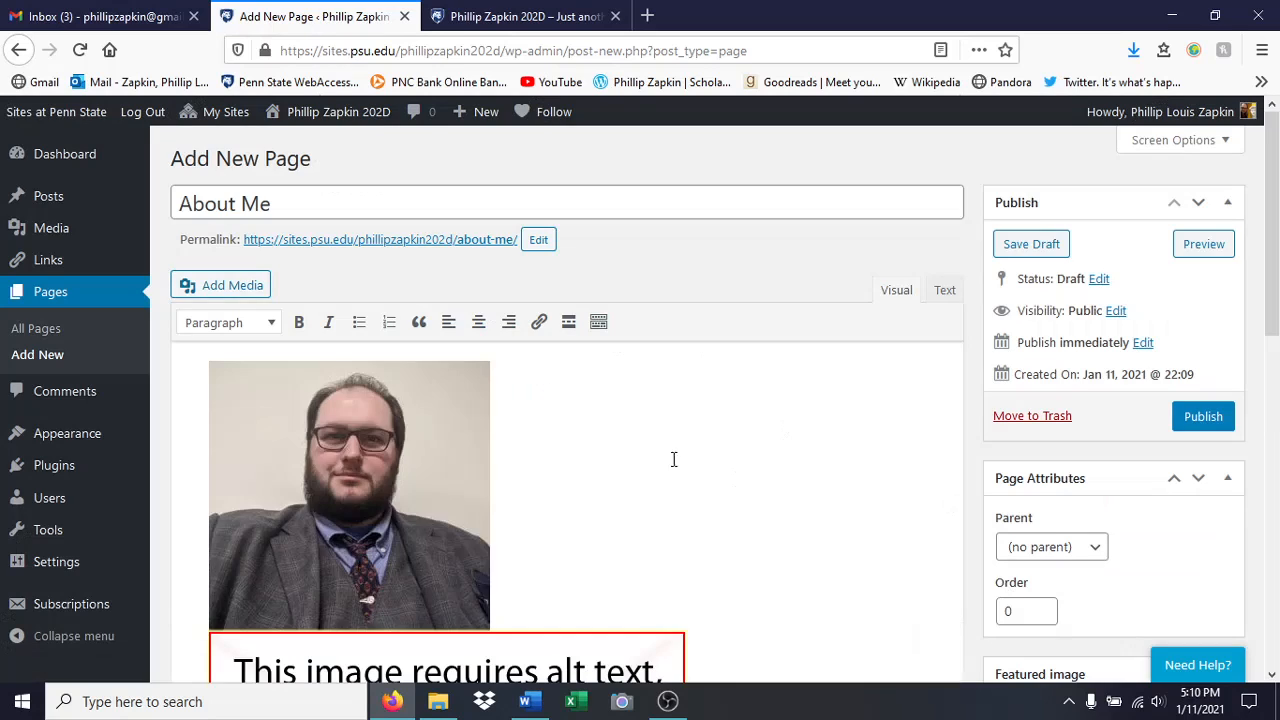
# - Delete the alt-text warning graphic below the newly inserted portrait and place the cursor beneath the photo
pyautogui.scroll(-3, 666, 440)
pyautogui.click(563, 586)
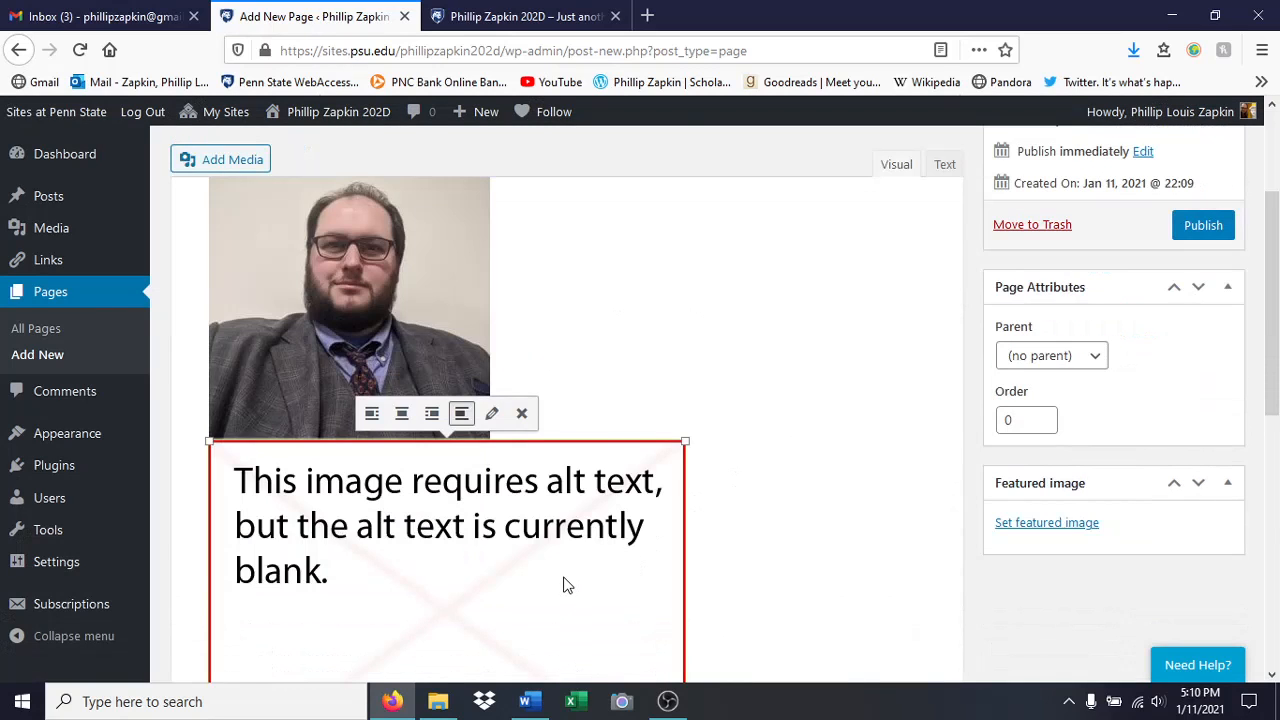
pyautogui.press('Delete')
pyautogui.click(324, 468)
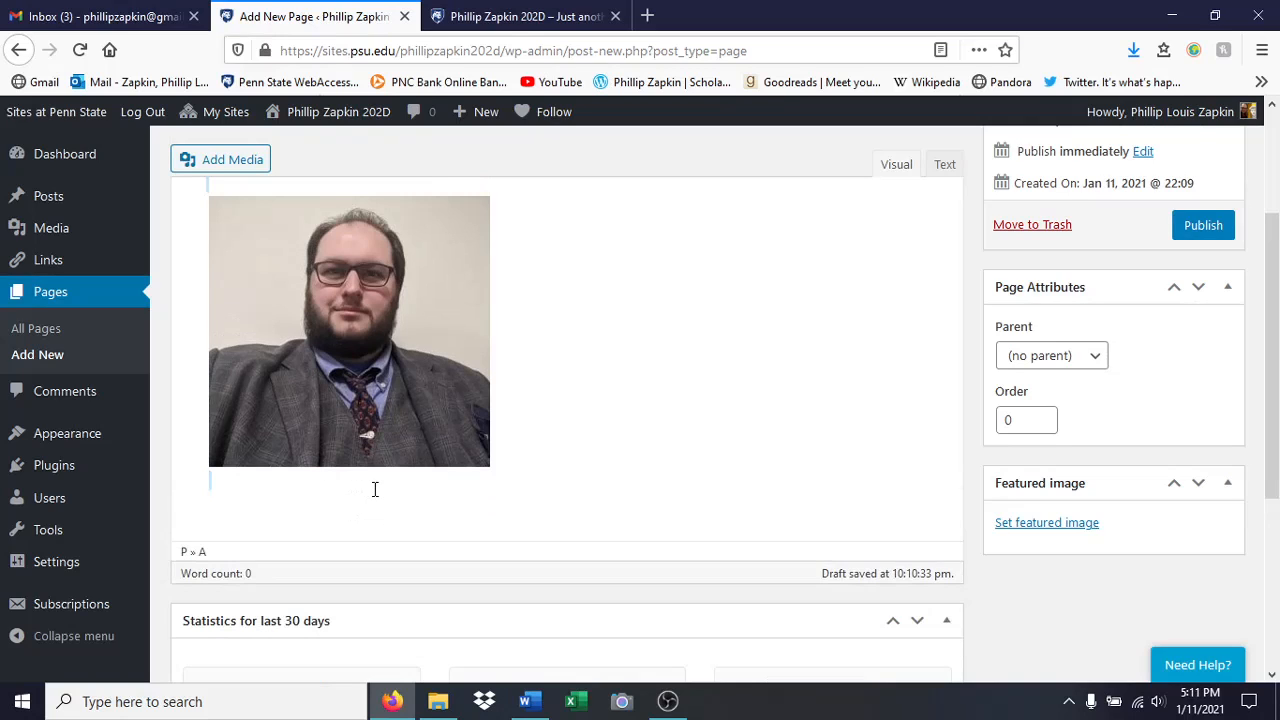
pyautogui.click(375, 489)
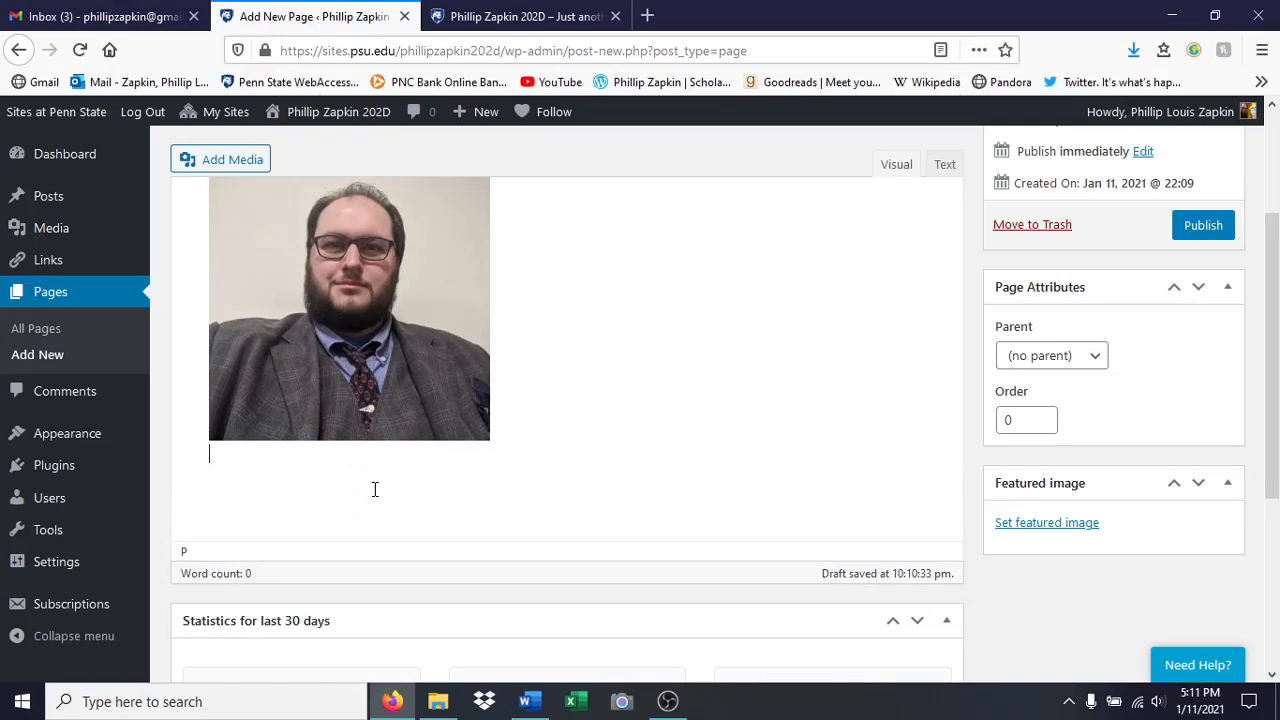
# - Center the portrait photo in the About Me page body
pyautogui.click(285, 306)
pyautogui.scroll(2, 457, 280)
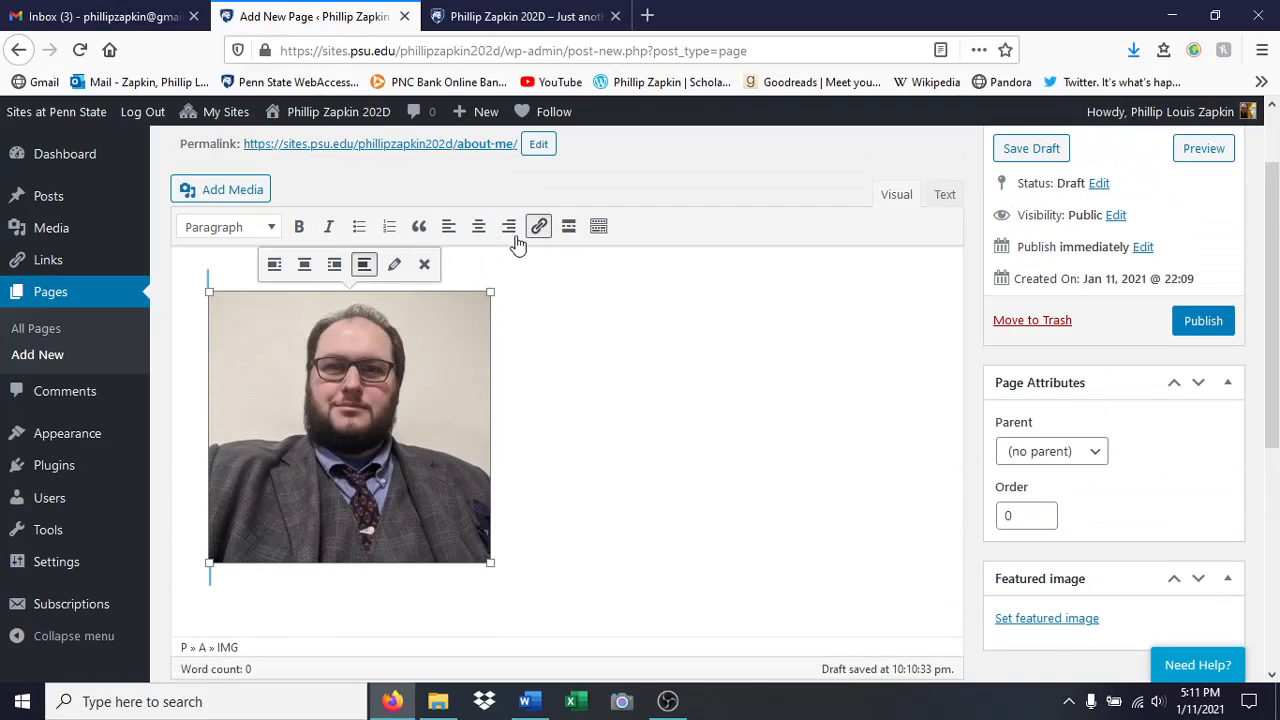
pyautogui.click(478, 232)
# - Add "This is where I would put my professional bio, and links to any professional social media." below the photo
pyautogui.click(472, 612)
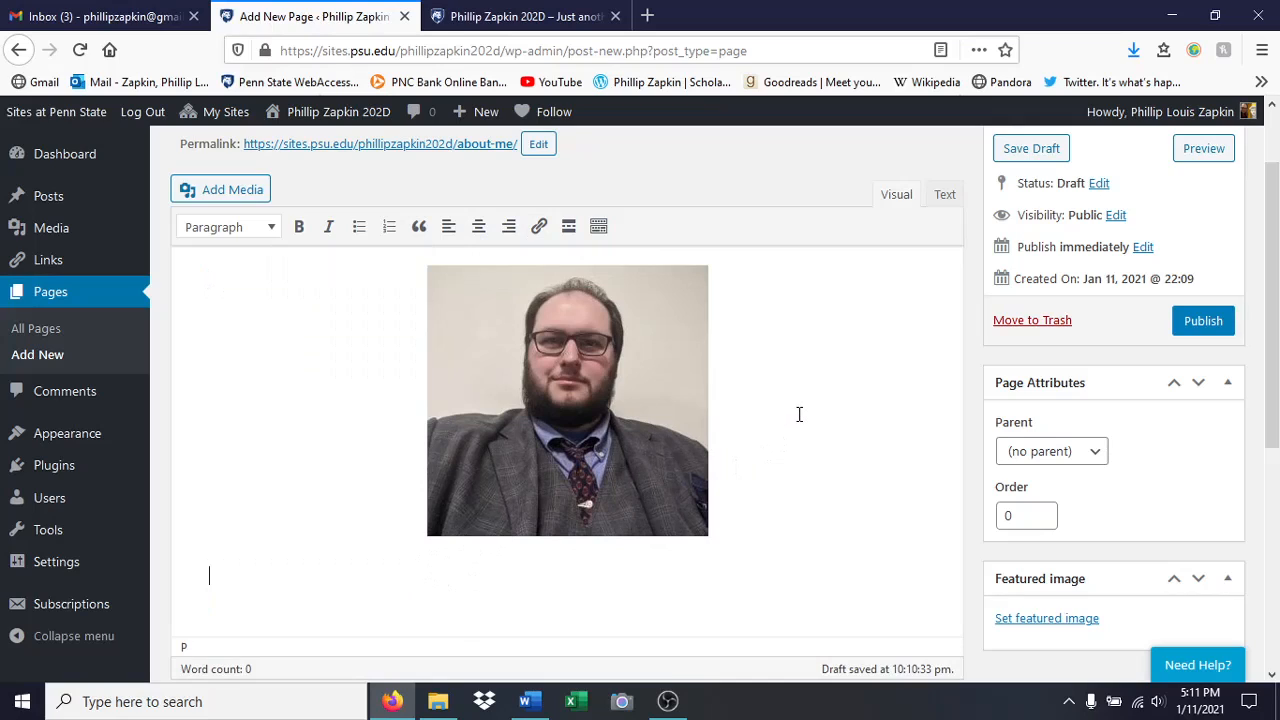
pyautogui.write('This is where I would put my professional bio, and links to any professional so')
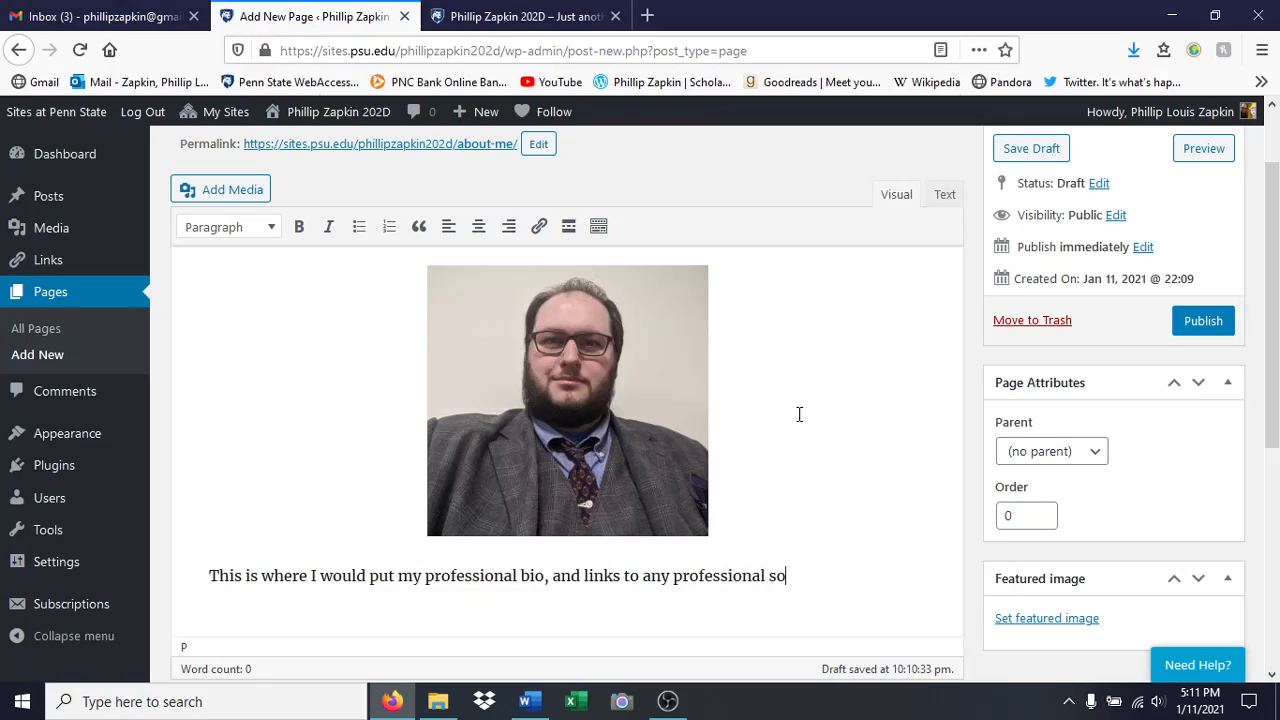
pyautogui.write('cial media.')
# - Review the finished About Me page content and publish the page
pyautogui.scroll(-3, 1203, 446)
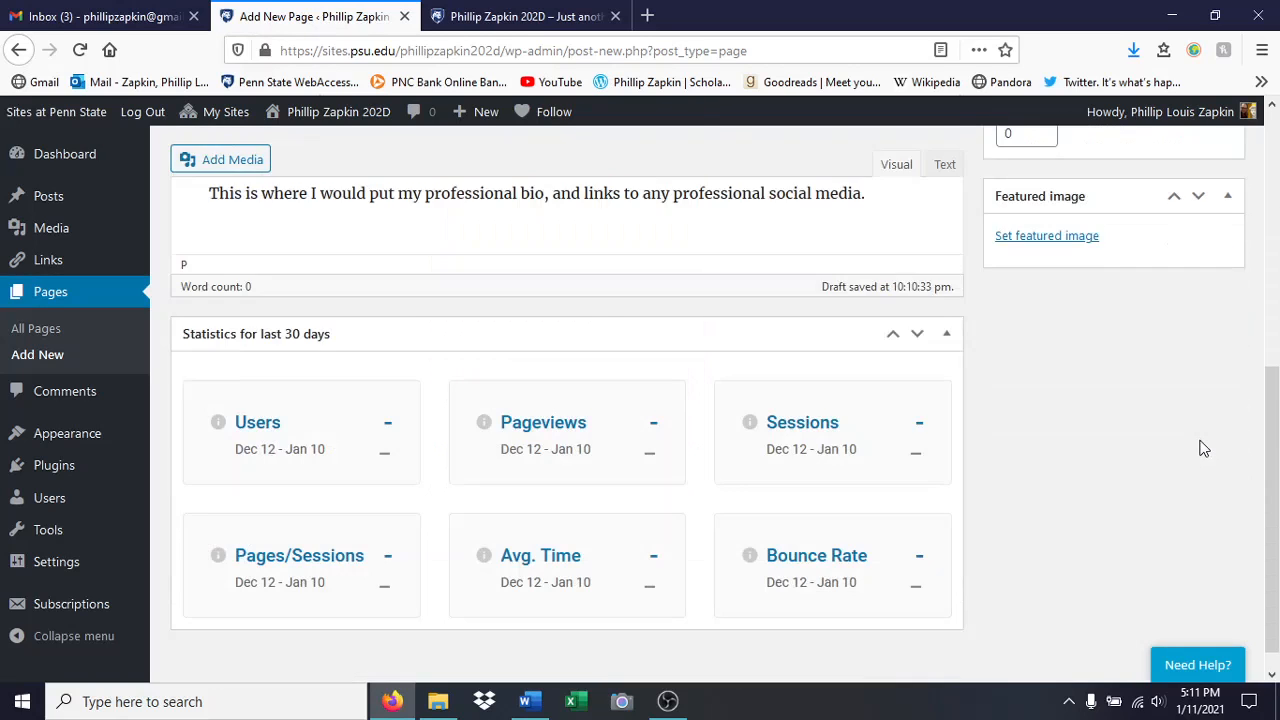
pyautogui.scroll(3, 1203, 448)
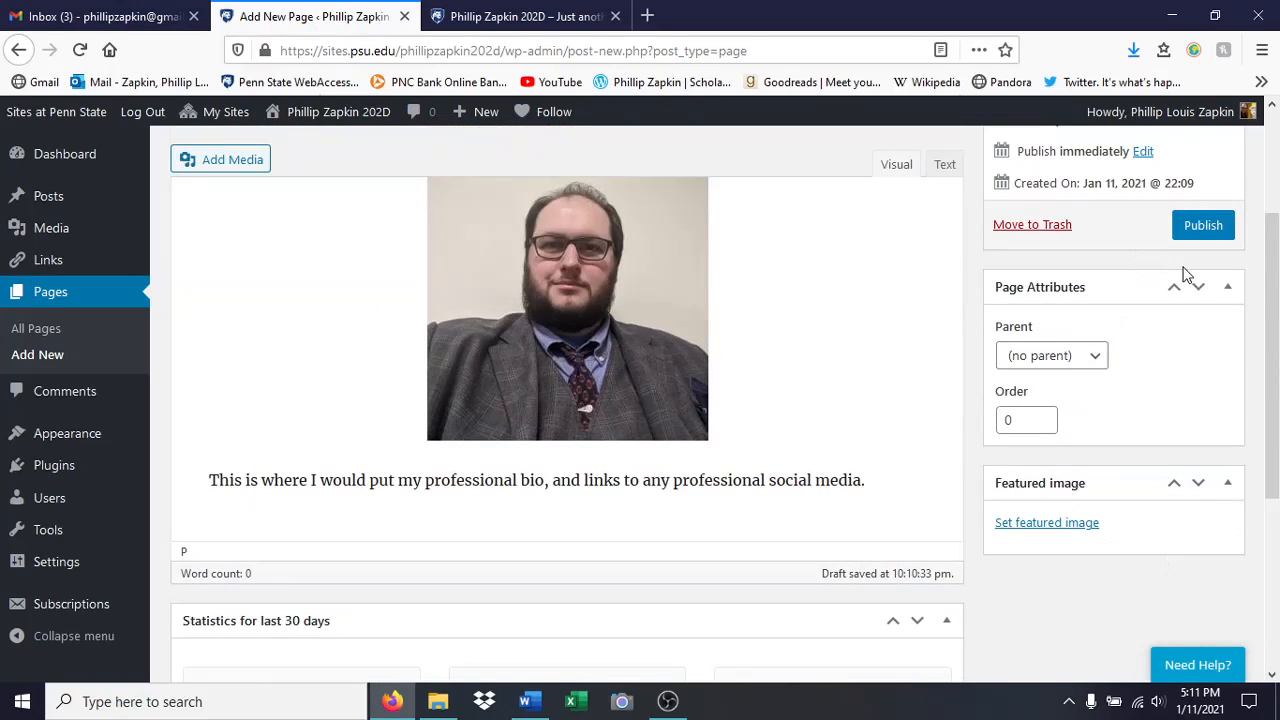
pyautogui.scroll(3, 1174, 388)
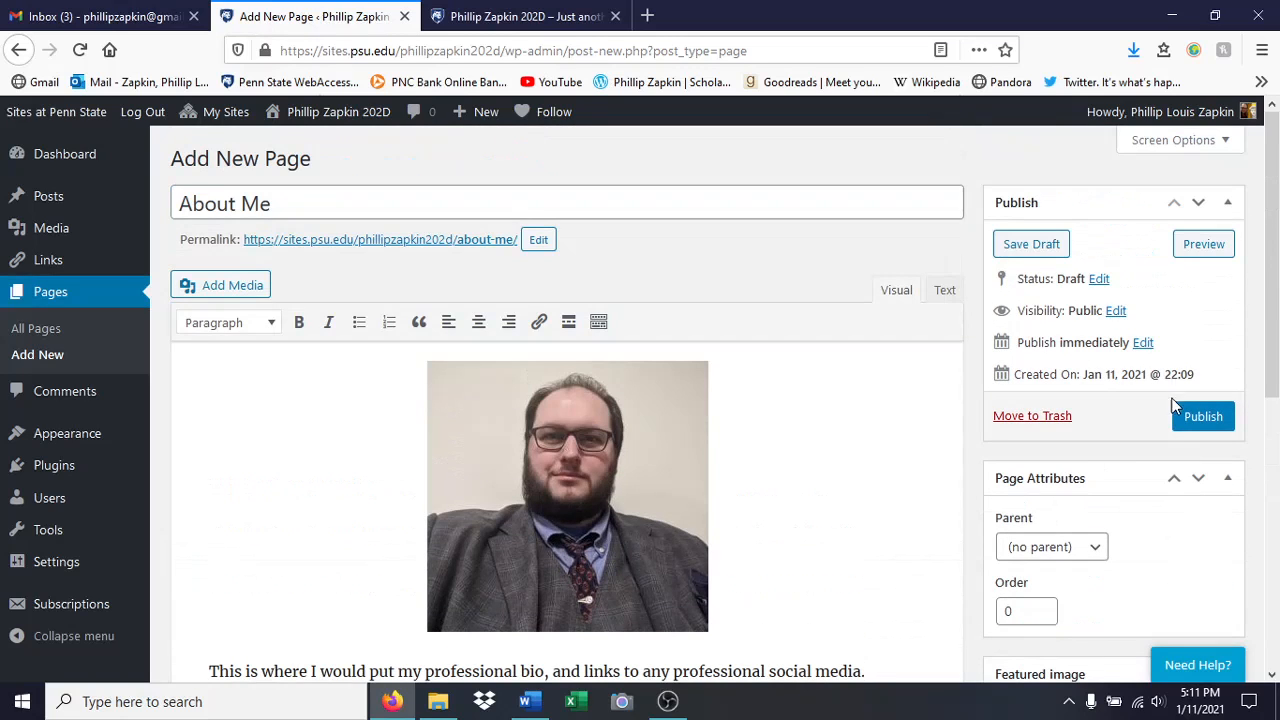
pyautogui.click(1192, 421)
pyautogui.click(1200, 420)
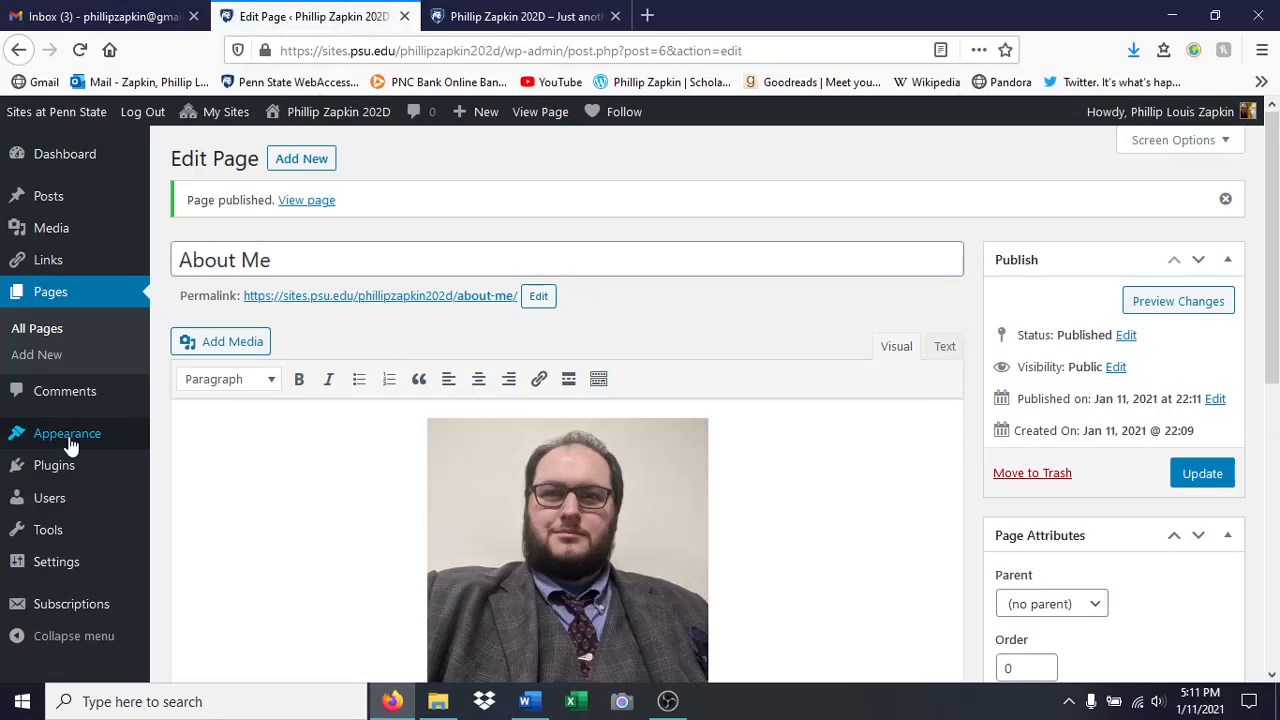
# - In the theme customizer's homepage settings, display a static page and choose About Me as the homepage
pyautogui.click(67, 435)
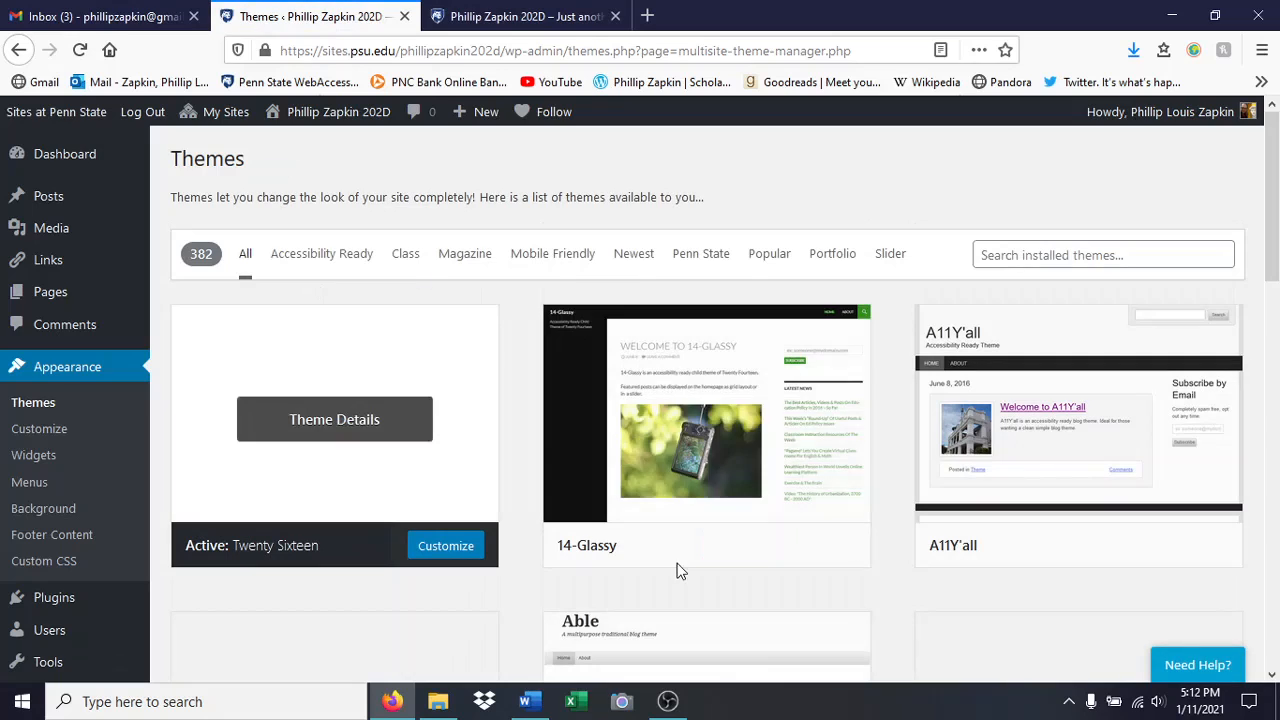
pyautogui.click(35, 429)
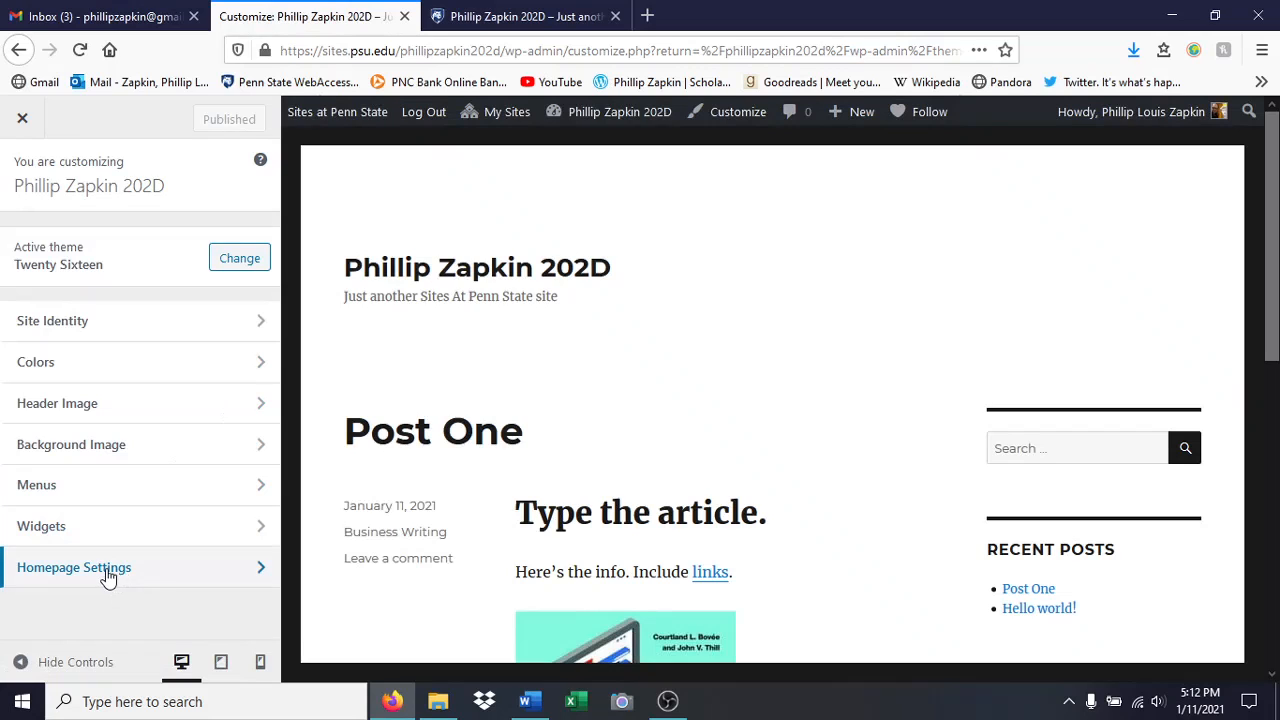
pyautogui.click(108, 571)
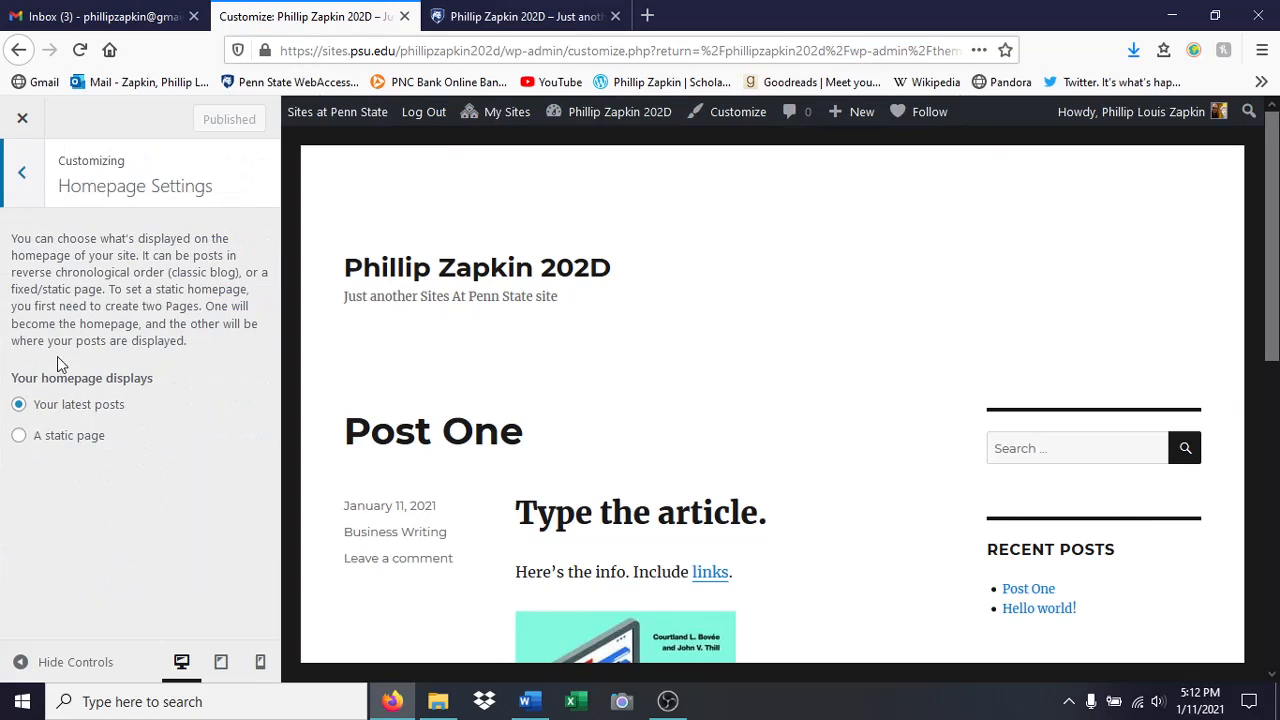
pyautogui.click(76, 444)
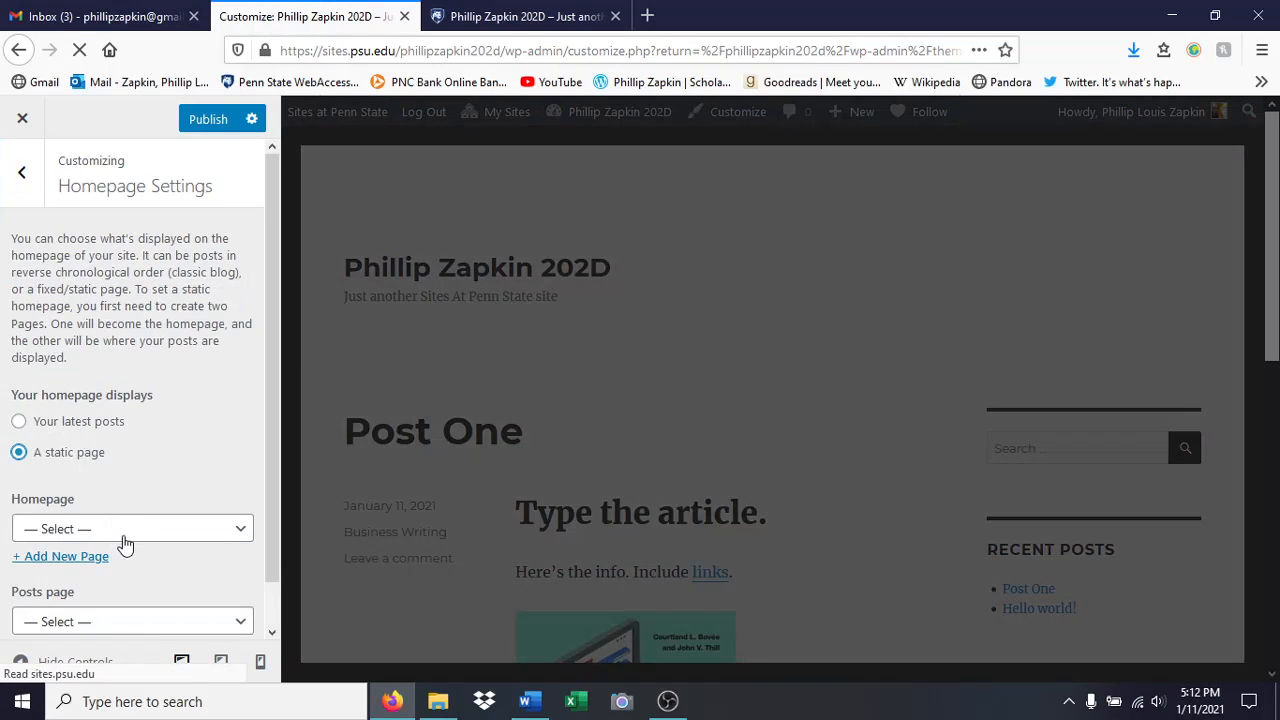
pyautogui.click(126, 540)
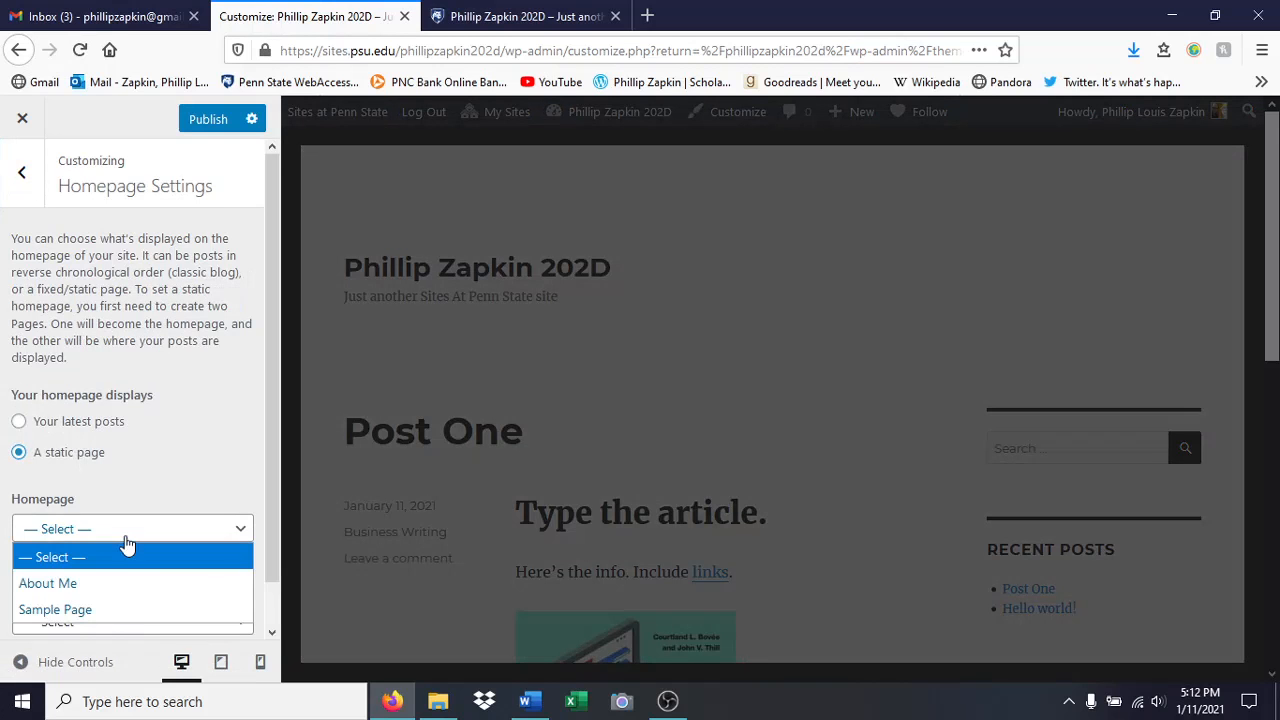
pyautogui.click(48, 583)
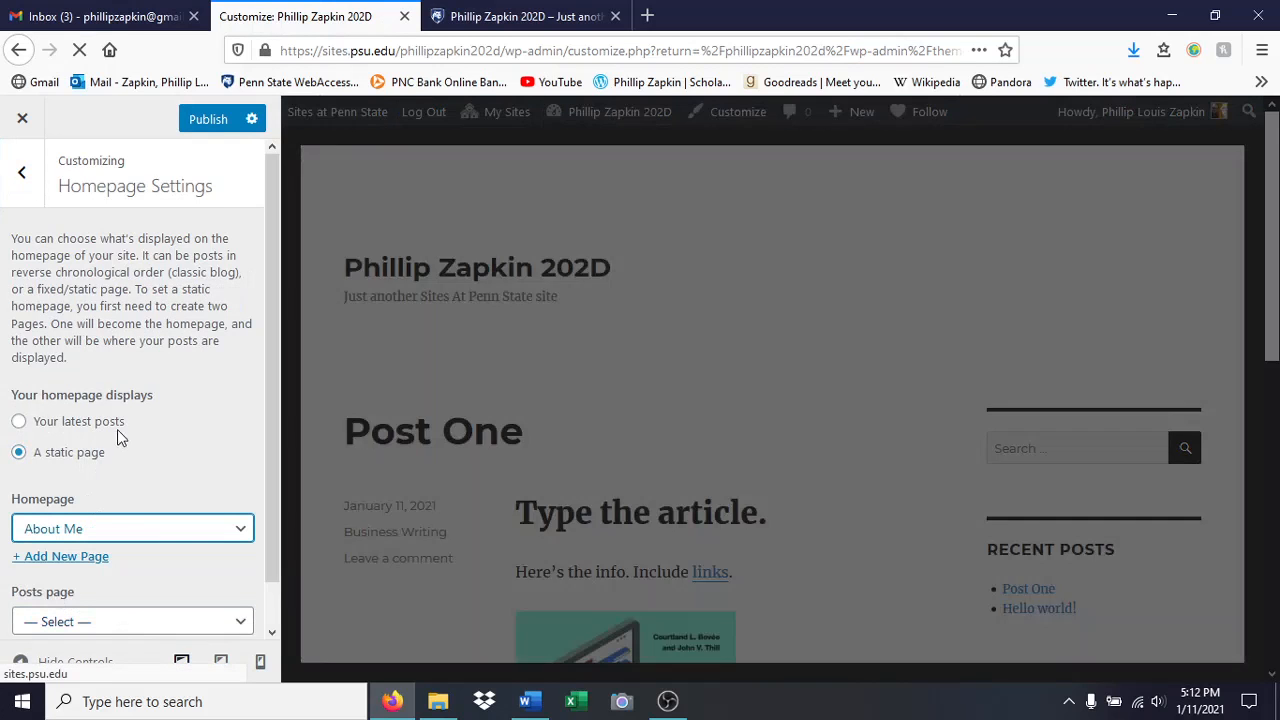
# - Publish the homepage settings without assigning a posts page
pyautogui.scroll(-1, 186, 365)
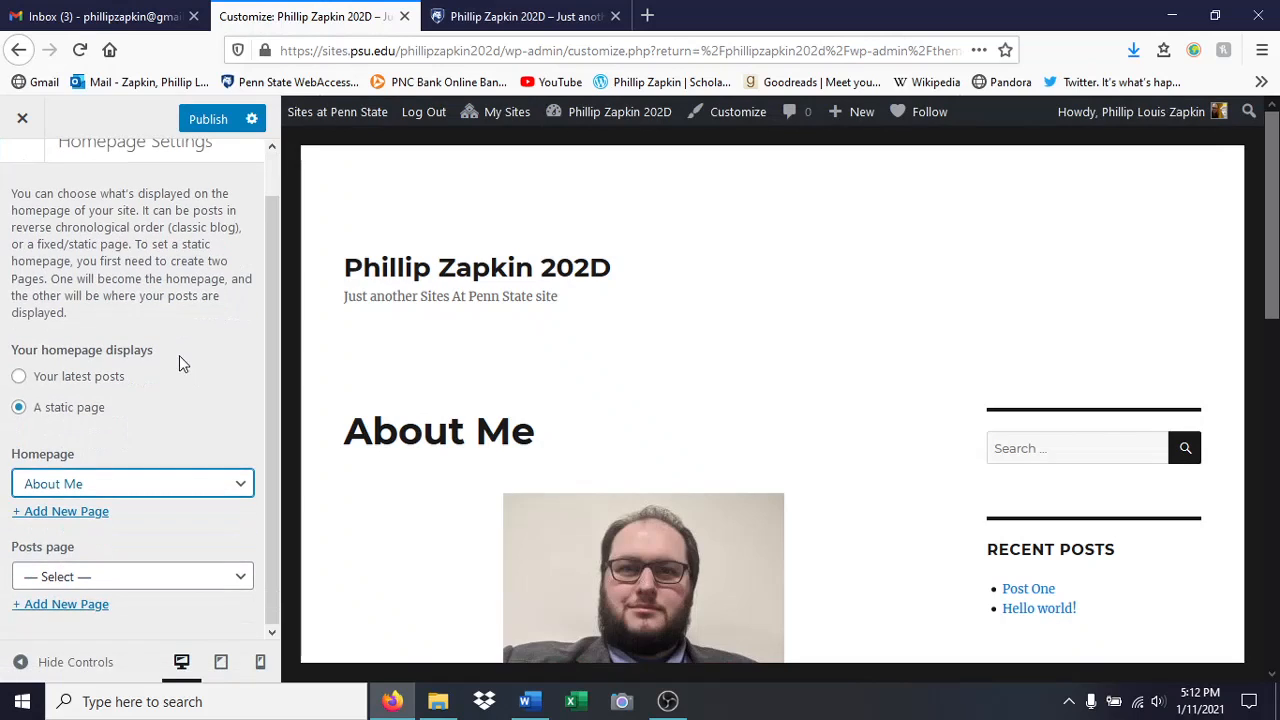
pyautogui.click(183, 584)
pyautogui.click(169, 520)
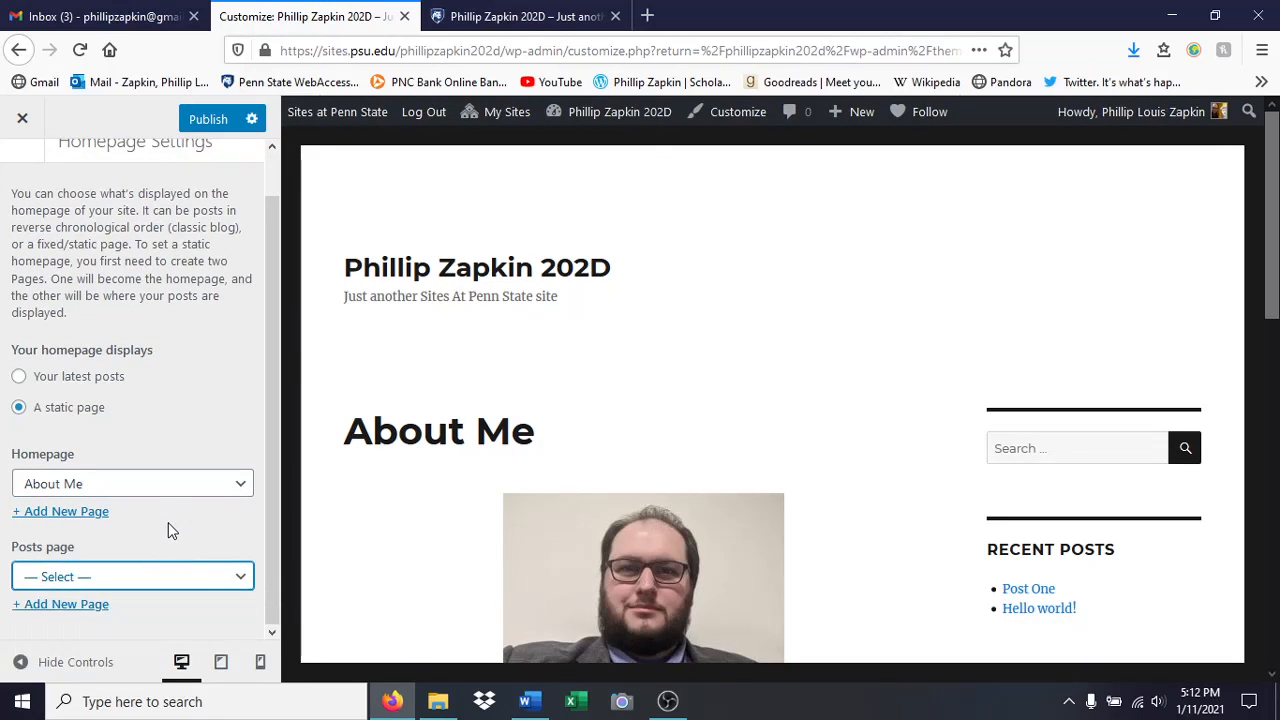
pyautogui.scroll(1, 197, 371)
pyautogui.click(210, 119)
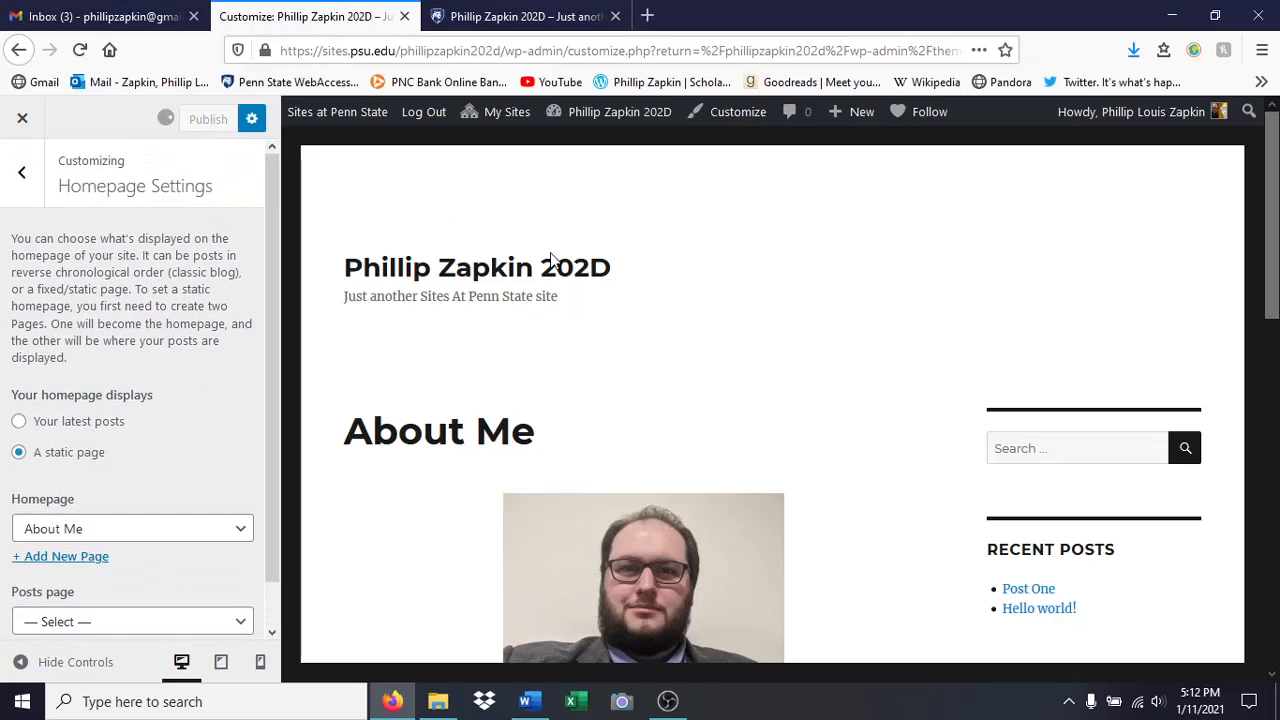
# - Reload the live site and examine the homepage's photo, bio text and recent posts list
pyautogui.click(548, 17)
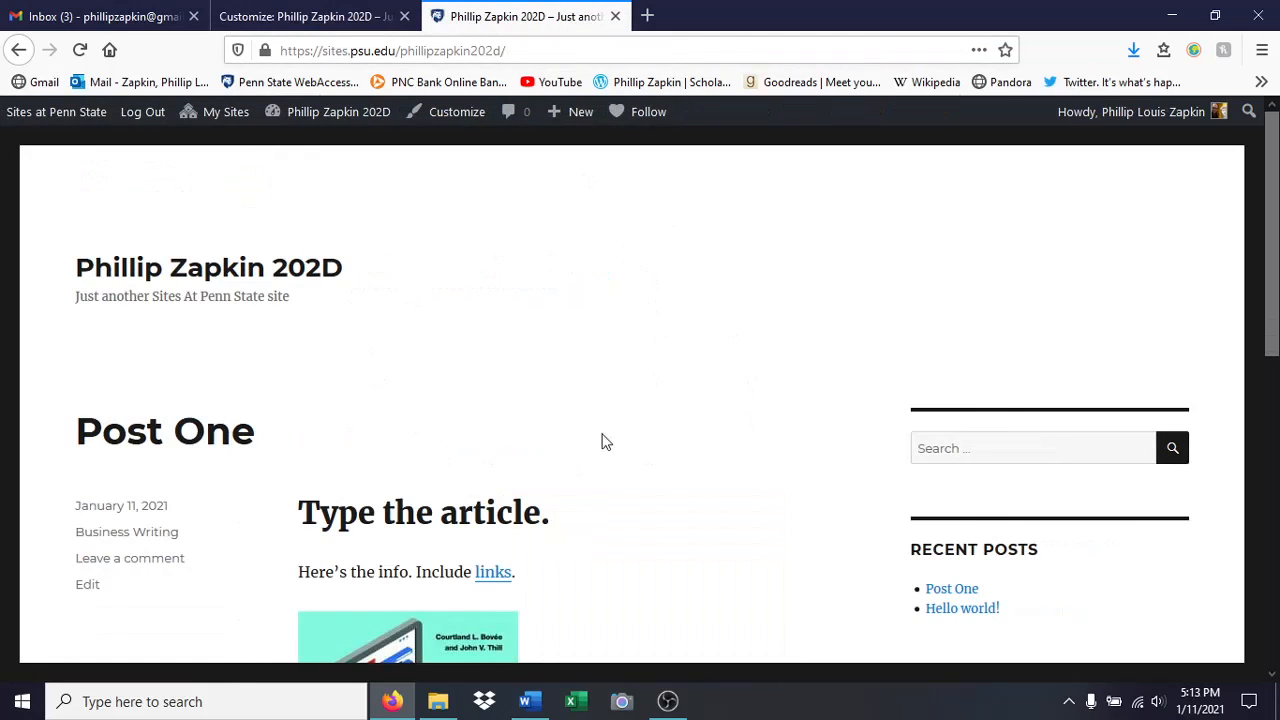
pyautogui.click(79, 55)
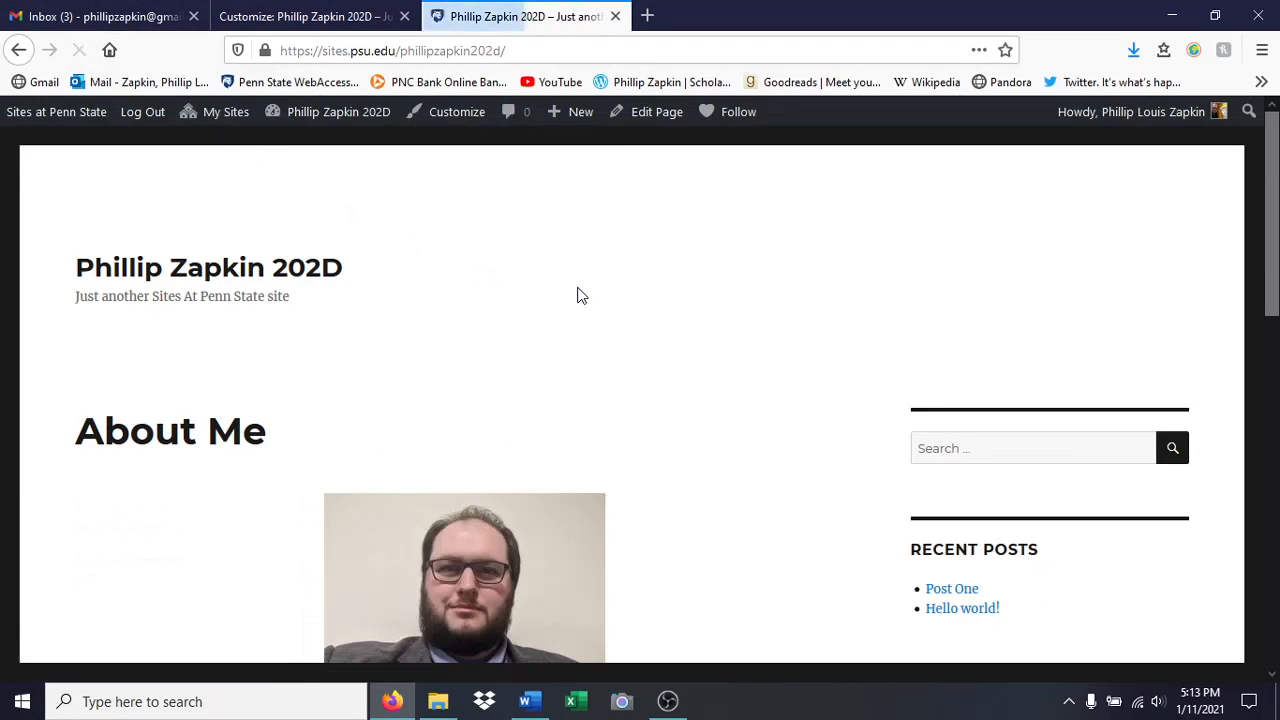
pyautogui.scroll(-7, 577, 288)
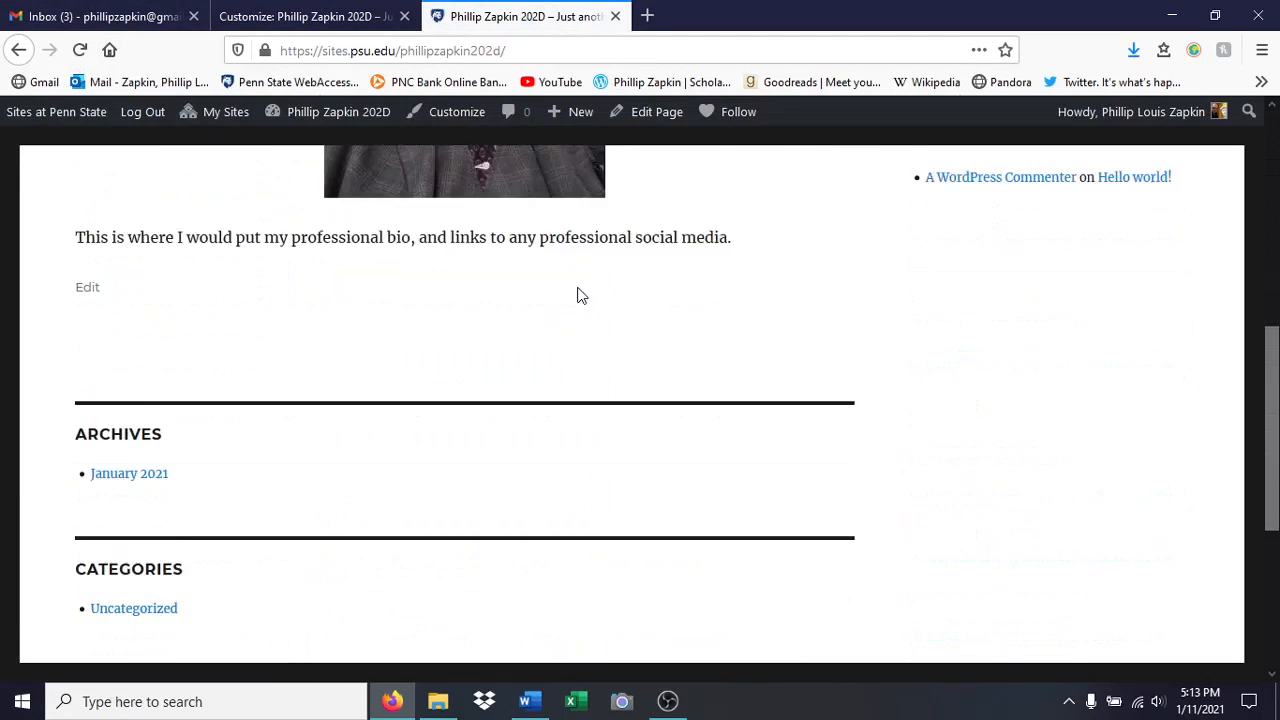
pyautogui.scroll(5, 577, 288)
pyautogui.scroll(2, 577, 288)
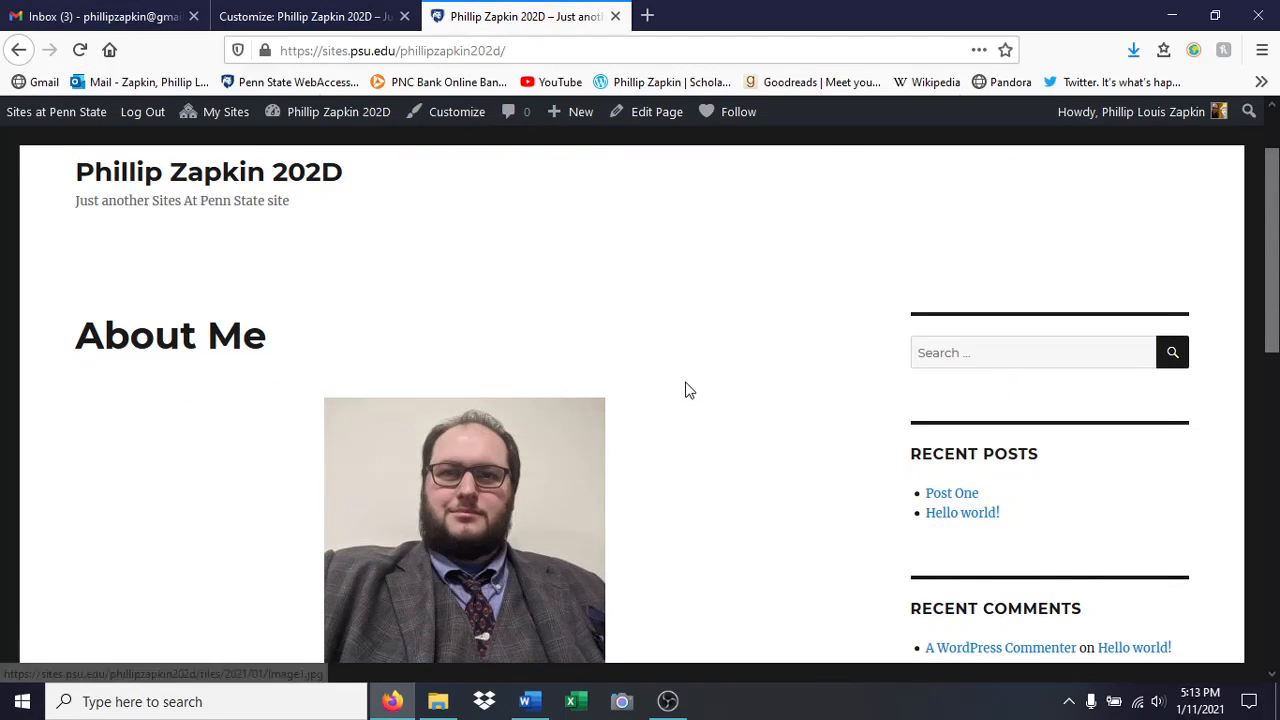
pyautogui.scroll(-2, 684, 389)
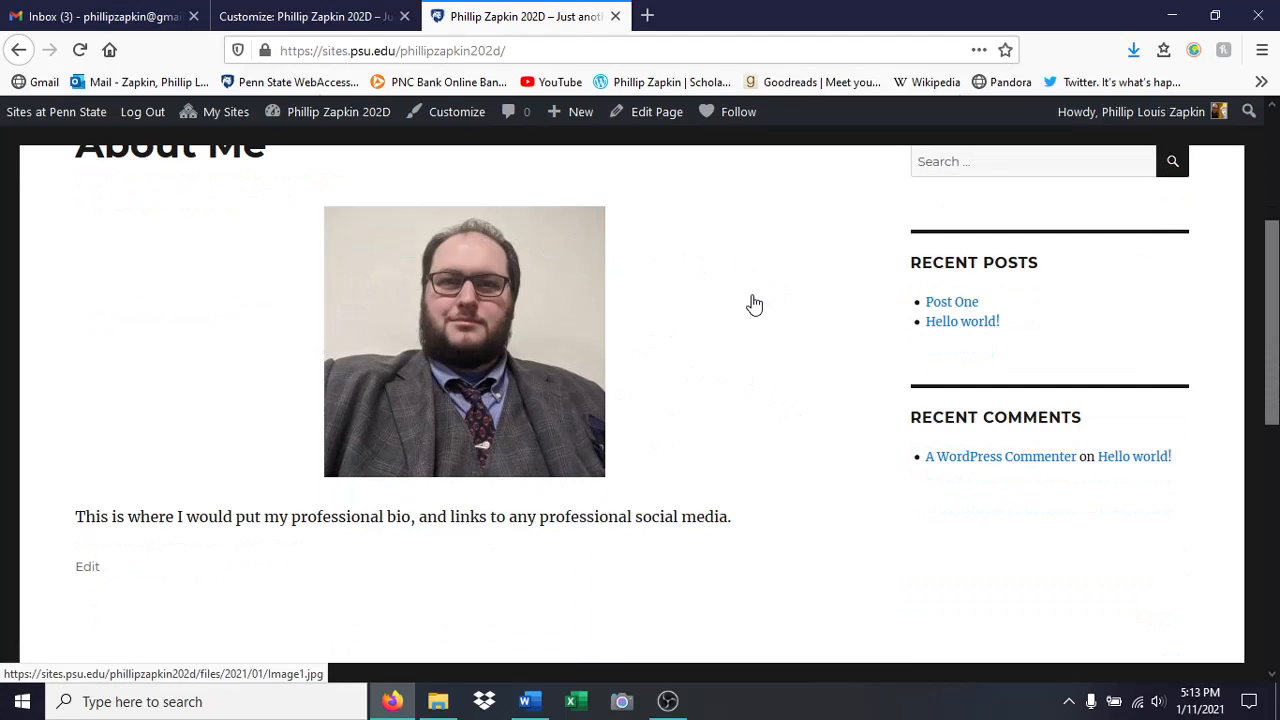
pyautogui.scroll(1, 754, 304)
pyautogui.scroll(3, 754, 304)
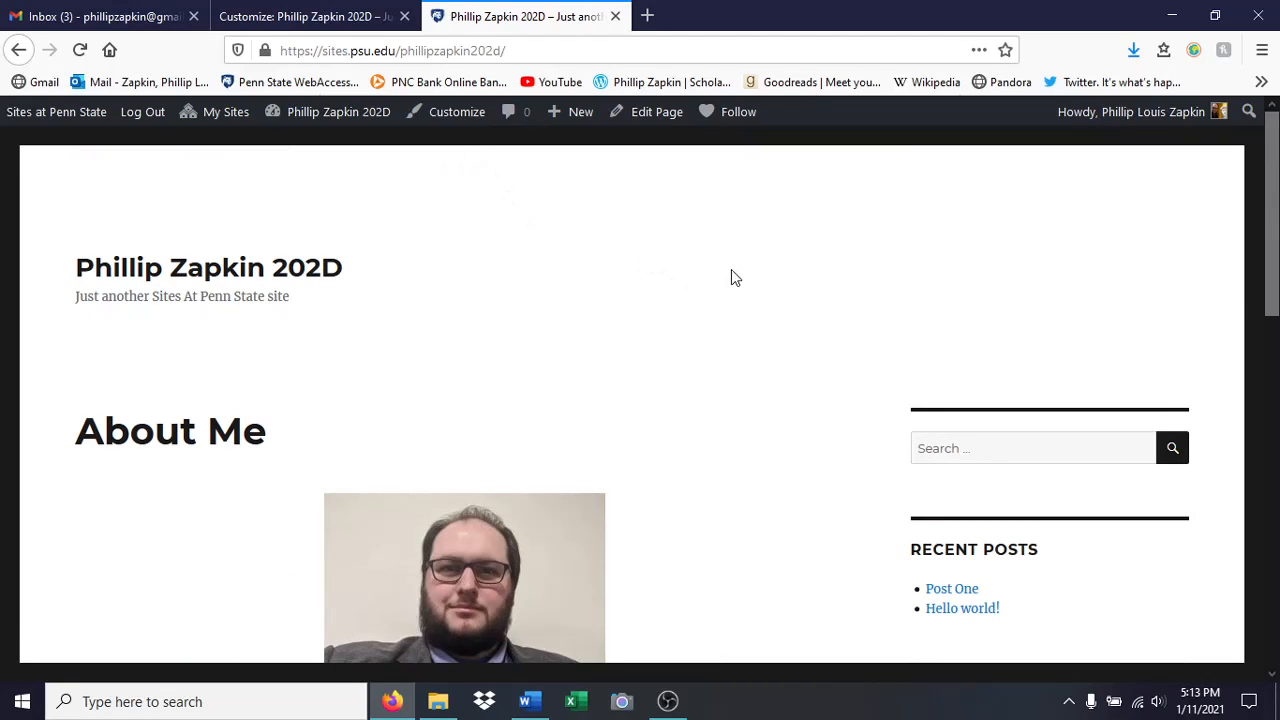
pyautogui.scroll(-3, 731, 277)
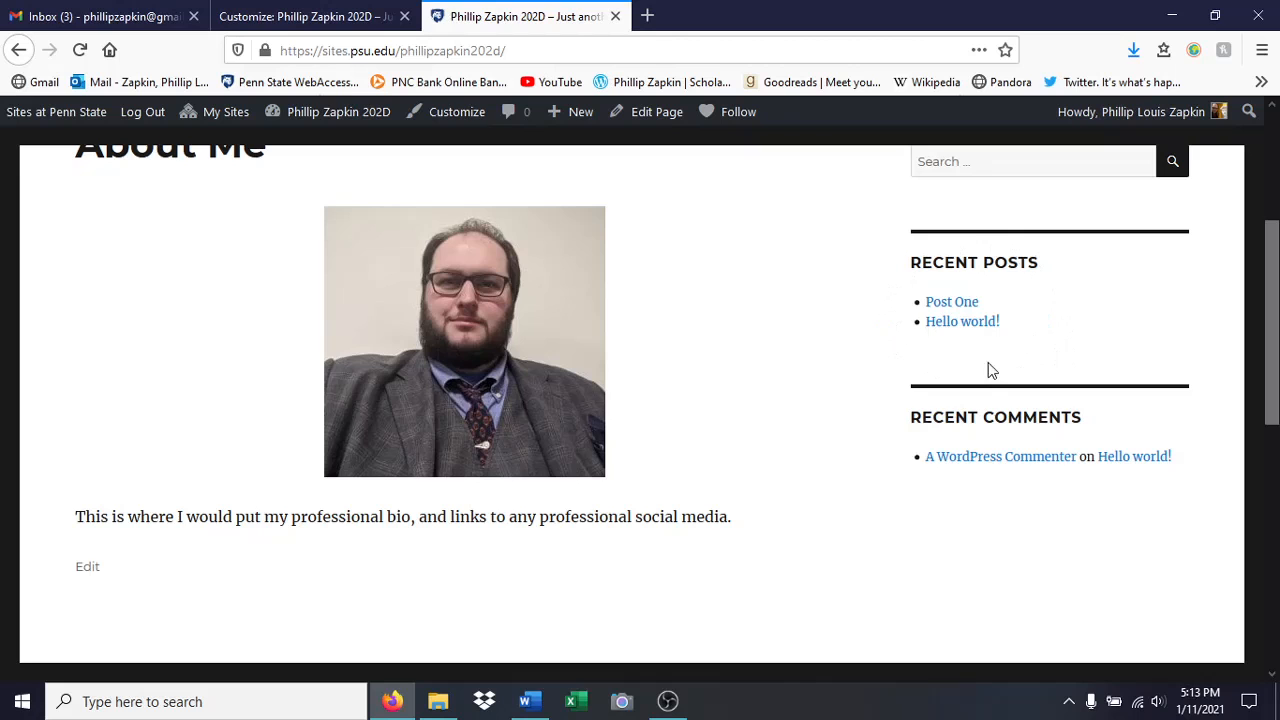
# - In the customizer's site identity settings, replace the tagline with "Professional Writing" and publish the change
pyautogui.scroll(3, 815, 342)
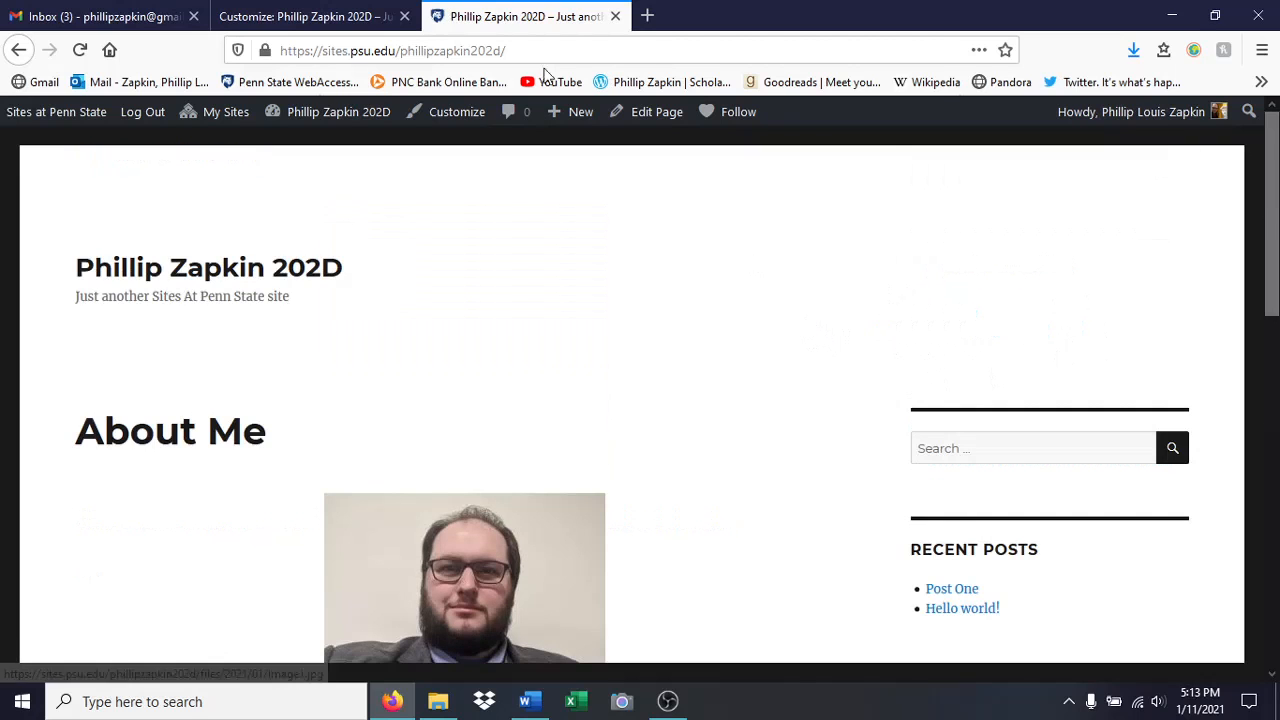
pyautogui.click(314, 18)
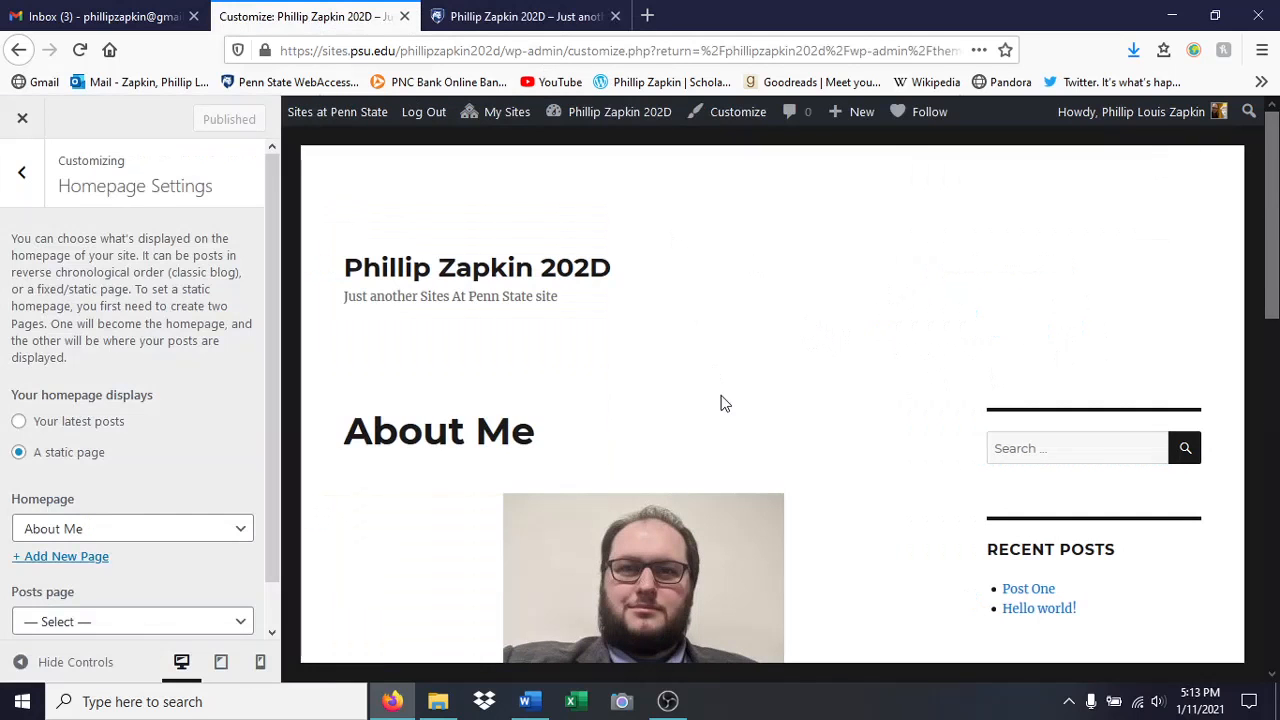
pyautogui.click(22, 173)
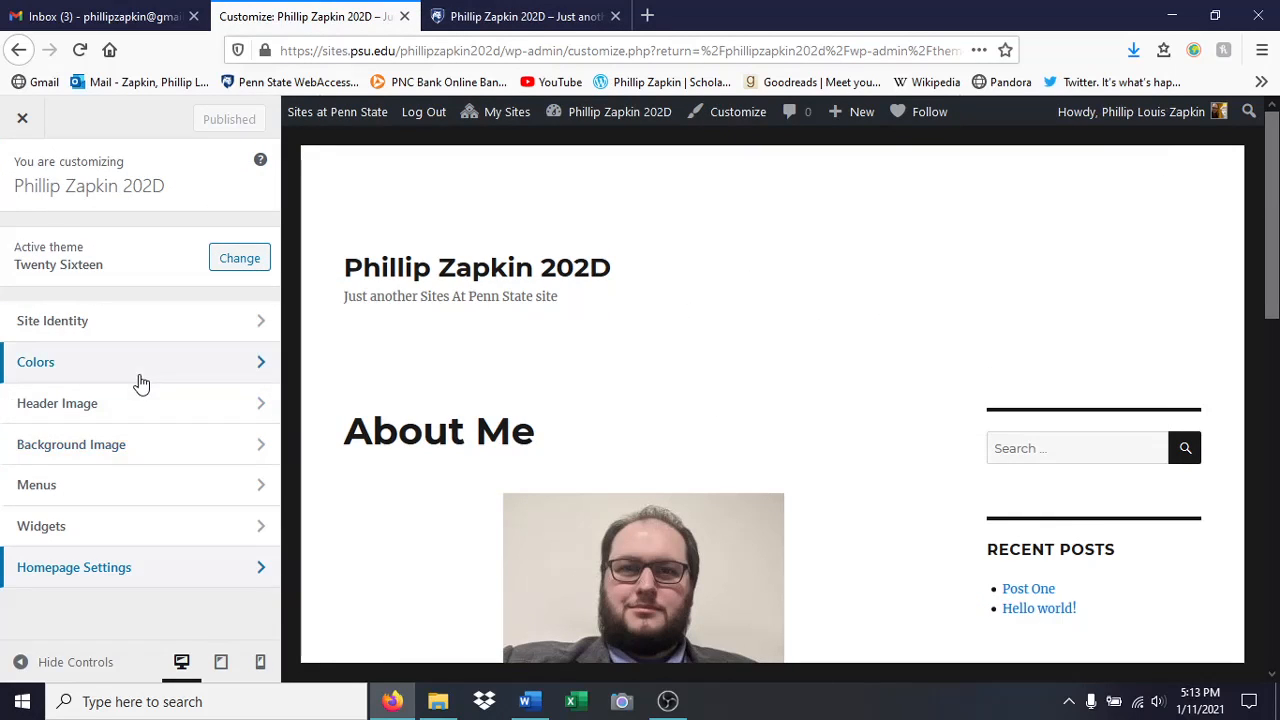
pyautogui.click(111, 330)
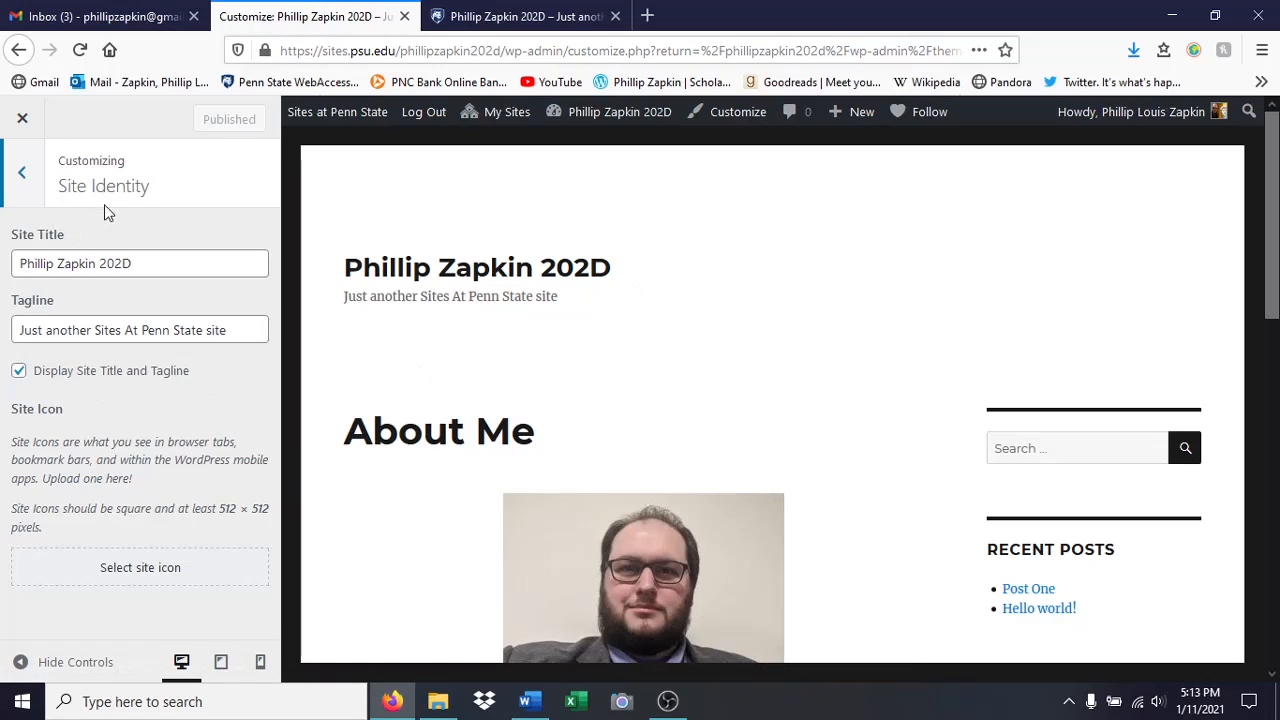
pyautogui.click(22, 172)
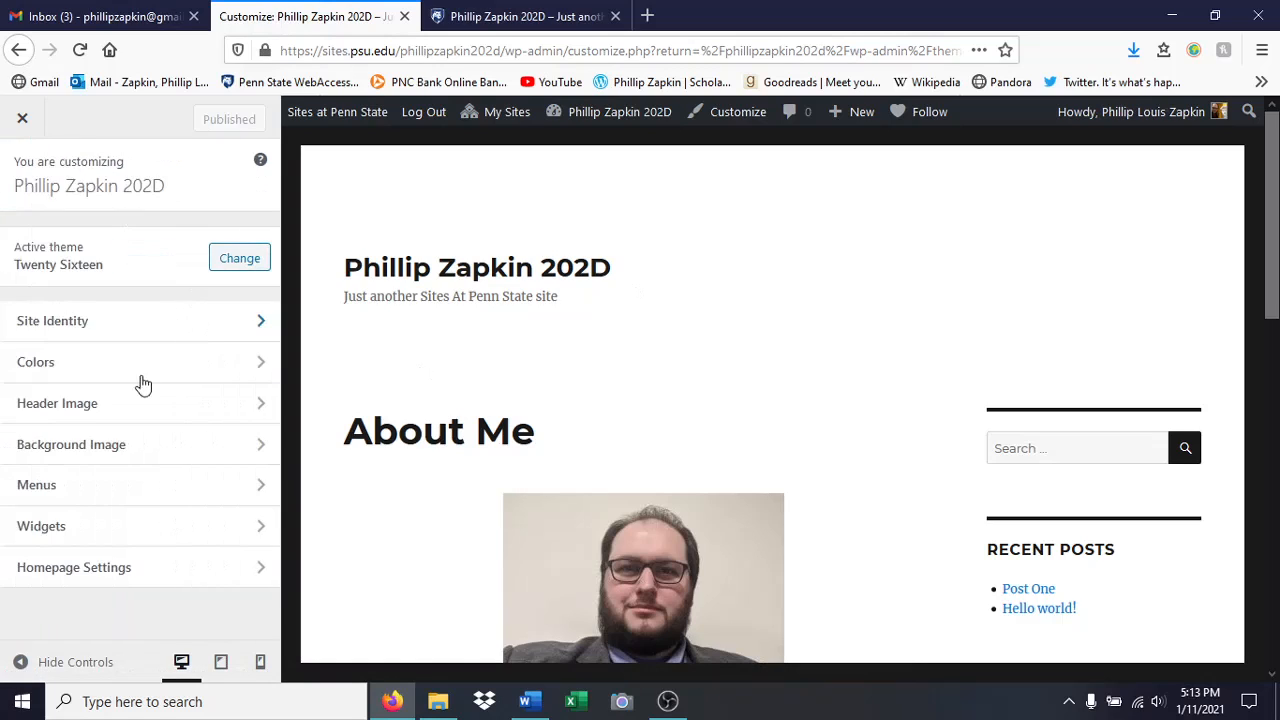
pyautogui.click(104, 329)
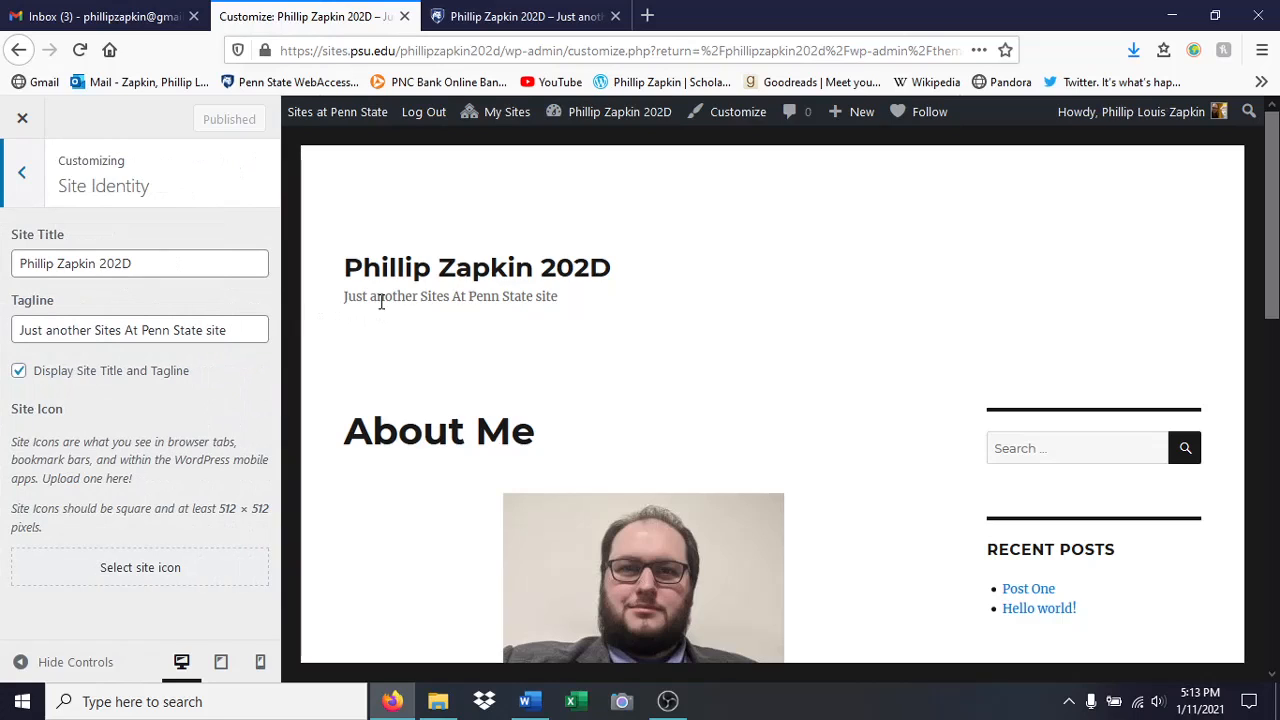
pyautogui.moveTo(252, 330); pyautogui.dragTo(18, 338)
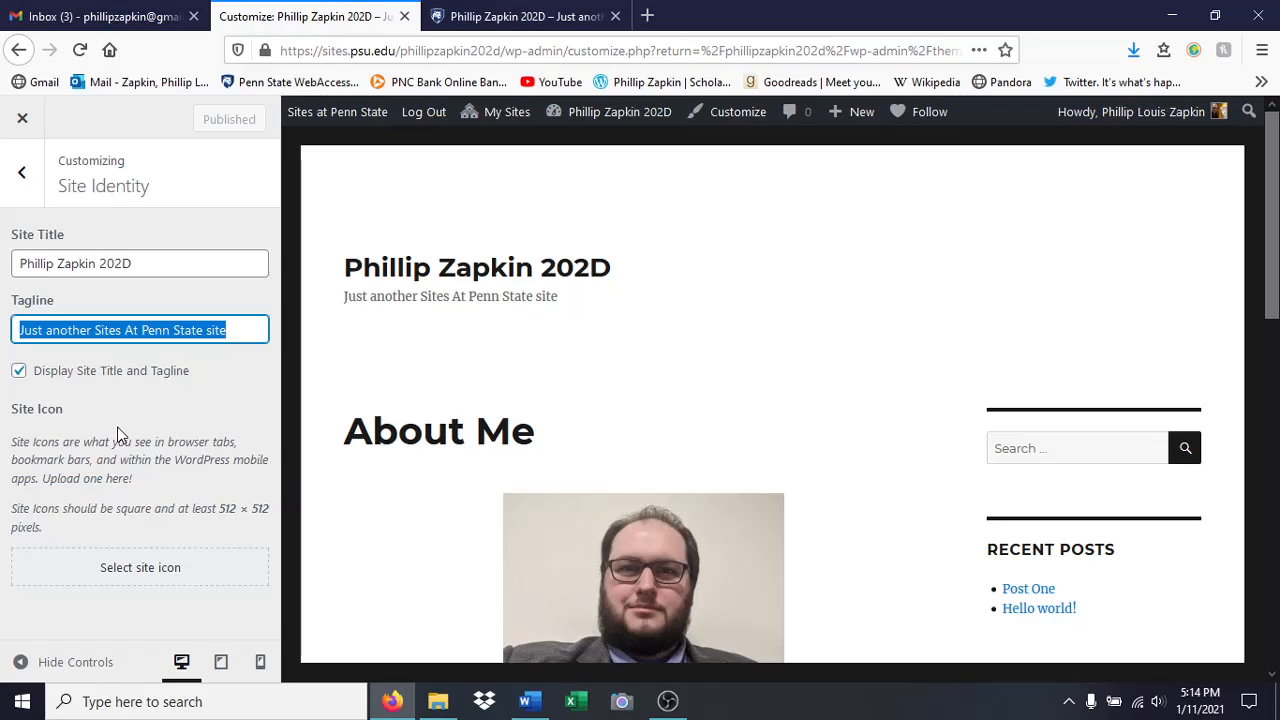
pyautogui.write('Professional W')
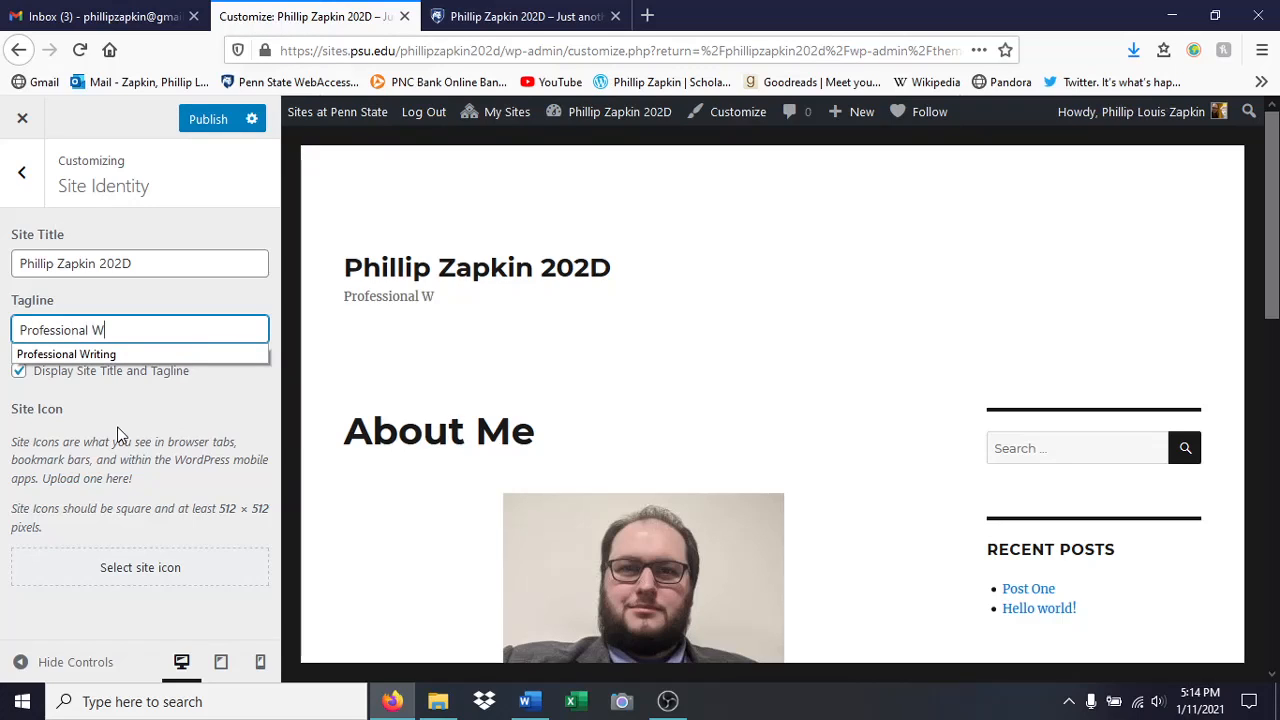
pyautogui.write('riting')
pyautogui.click(203, 119)
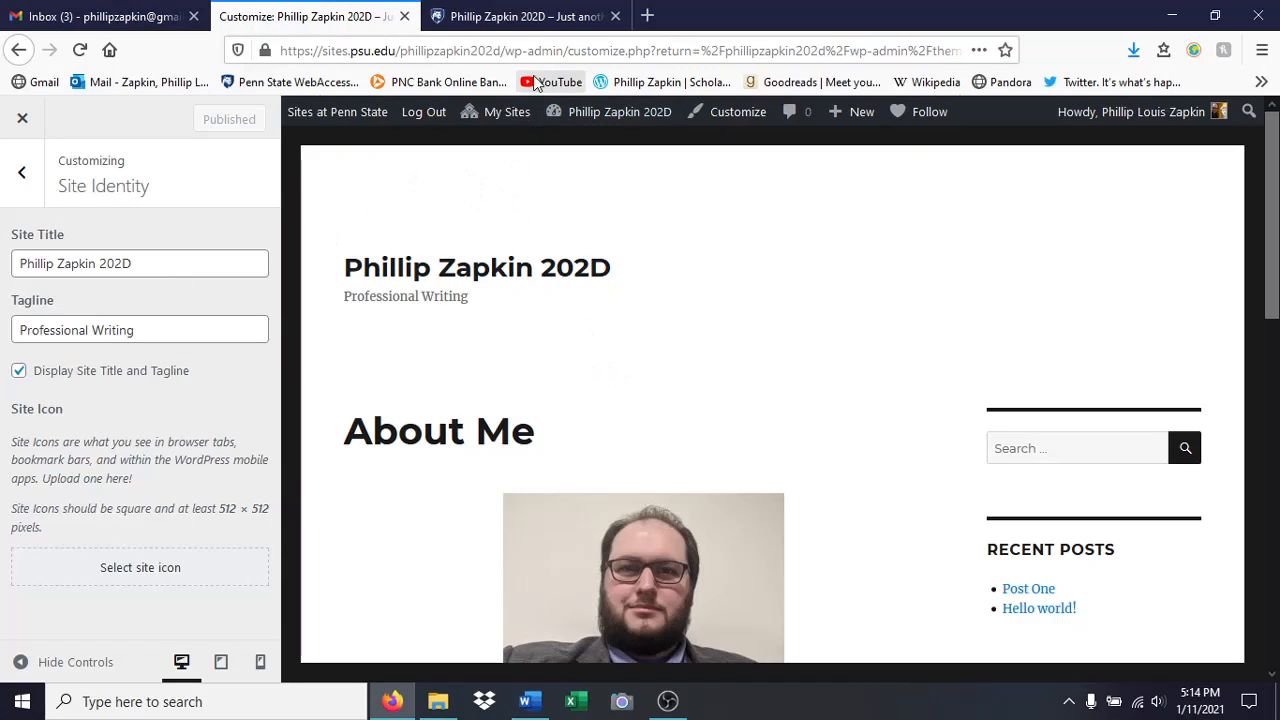
# - Look at the Colors and Menus sections of the theme customizer without changing any options
pyautogui.click(21, 172)
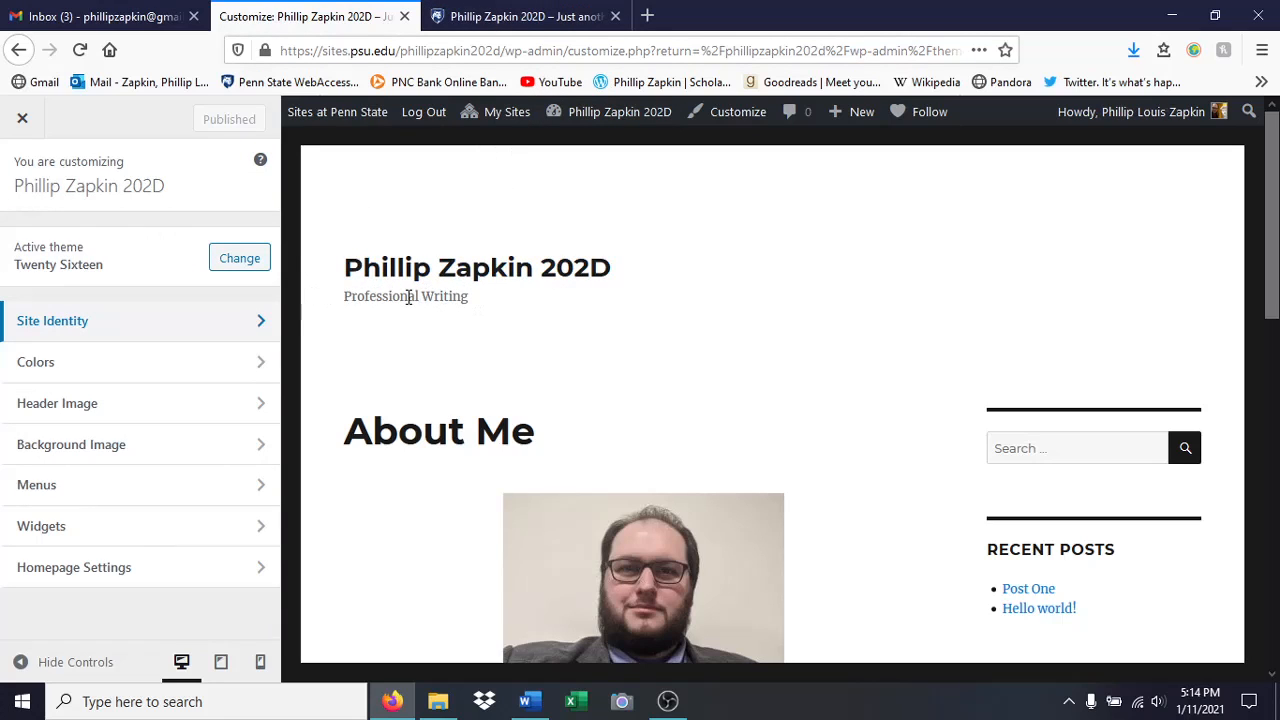
pyautogui.click(206, 366)
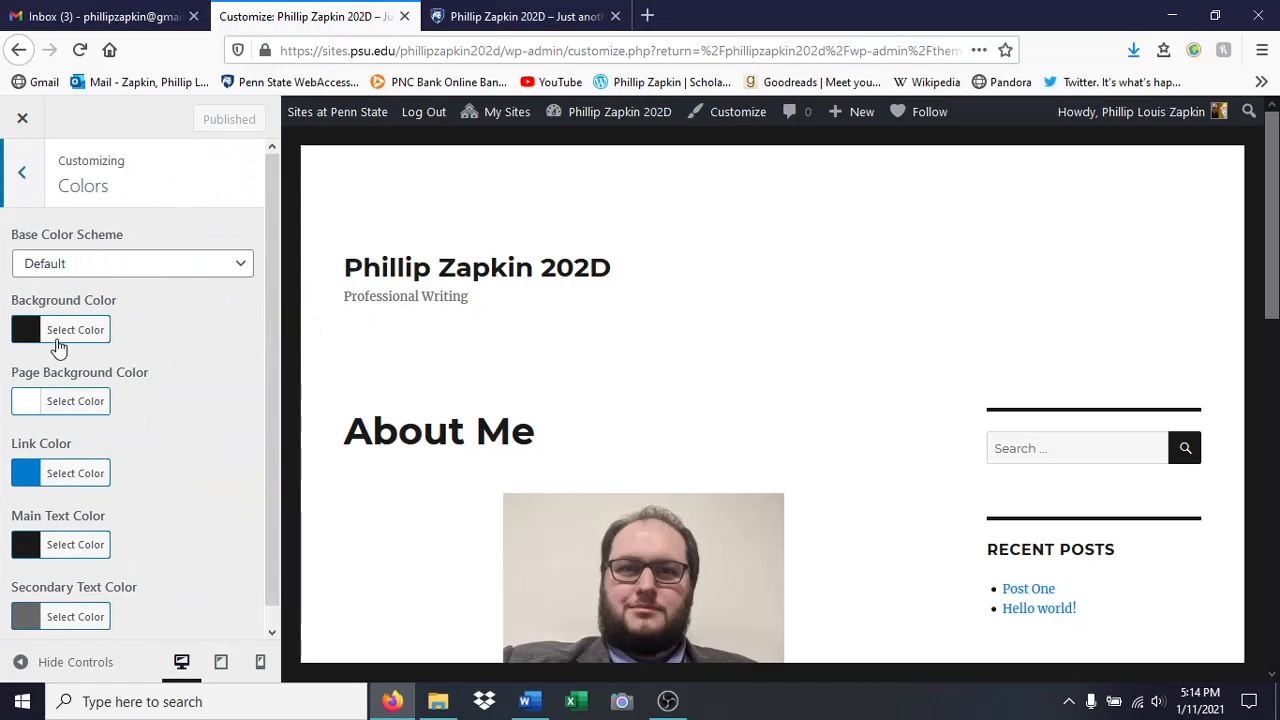
pyautogui.click(26, 172)
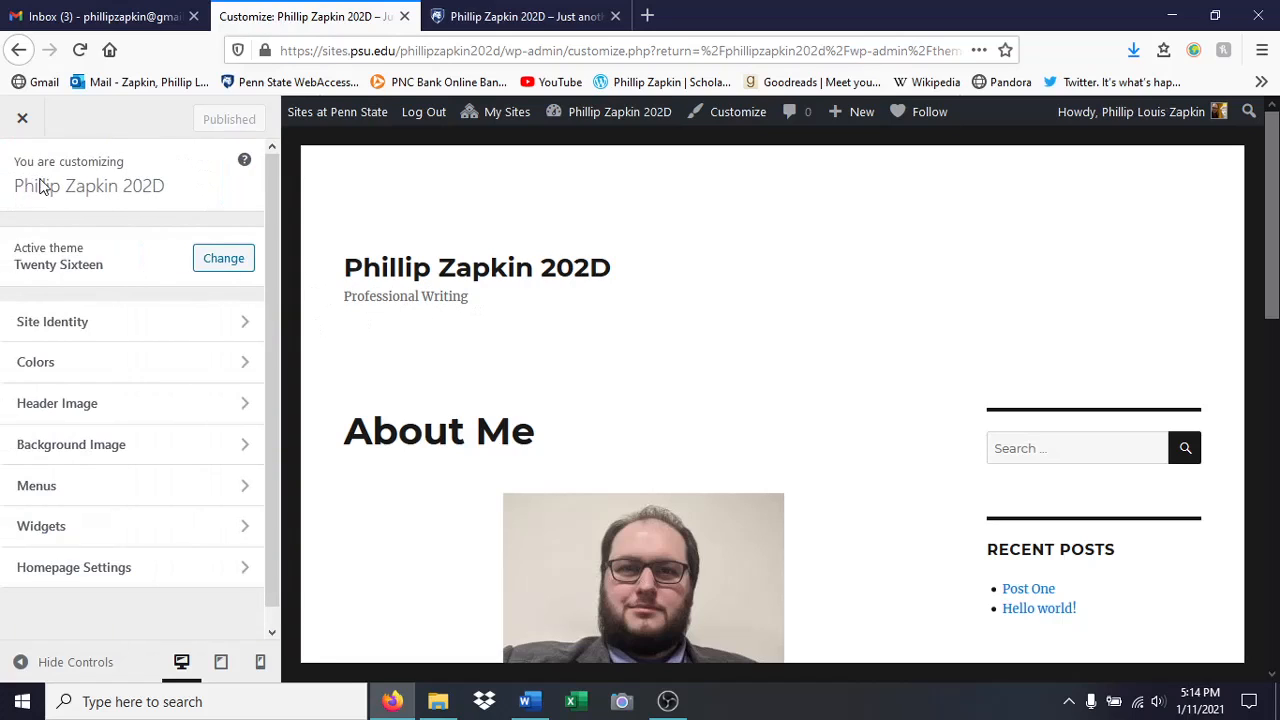
pyautogui.click(78, 496)
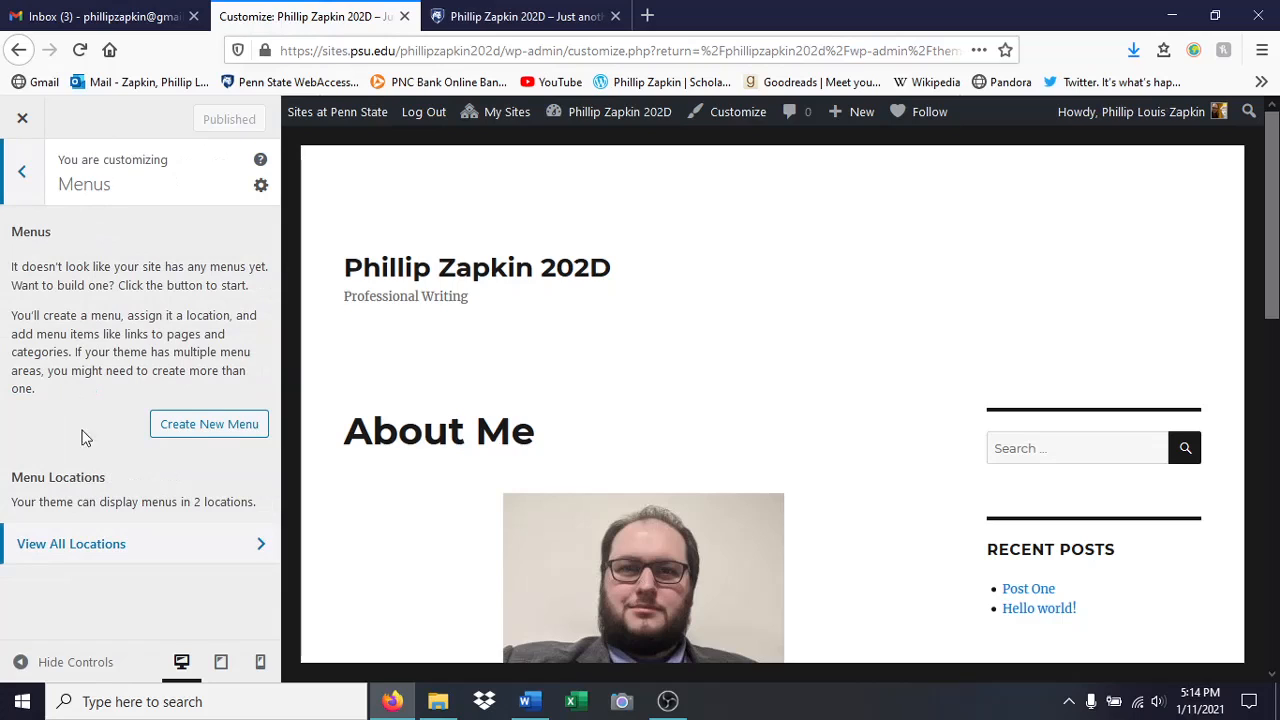
pyautogui.click(25, 174)
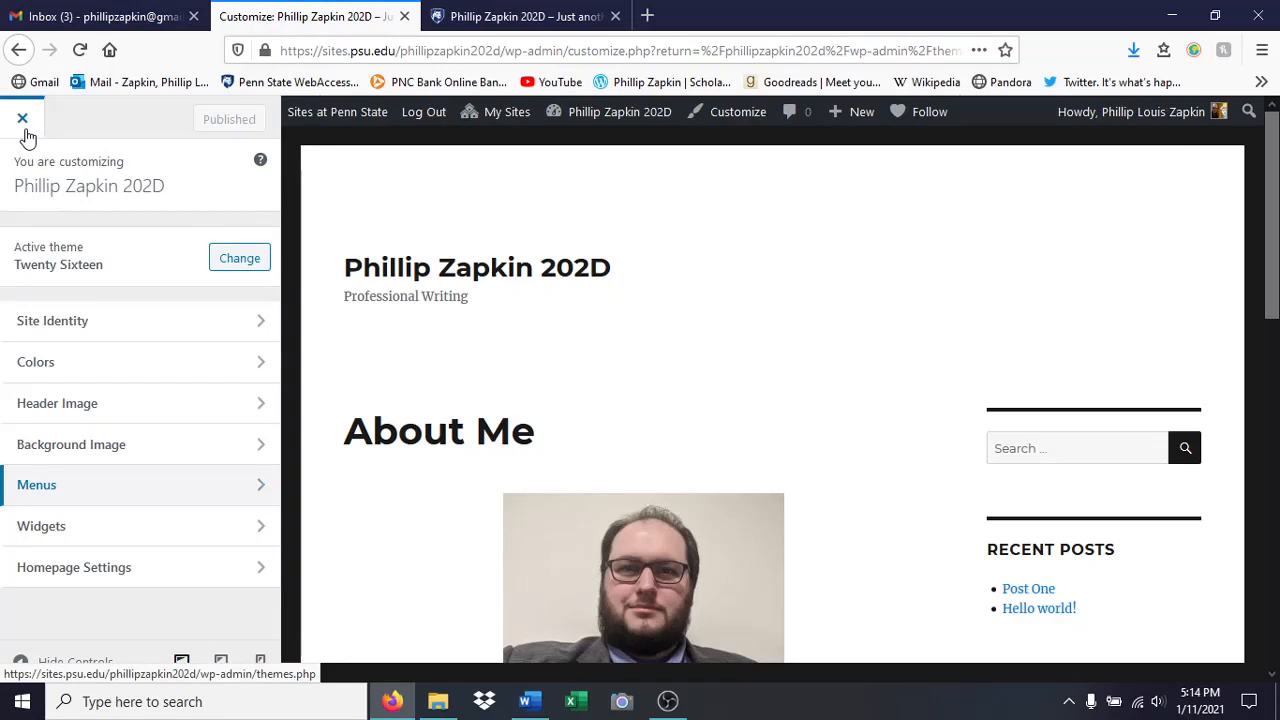
# - Leave the customizer, browse the available themes, activate the 14-Glassy theme, and reload the live site
pyautogui.click(24, 130)
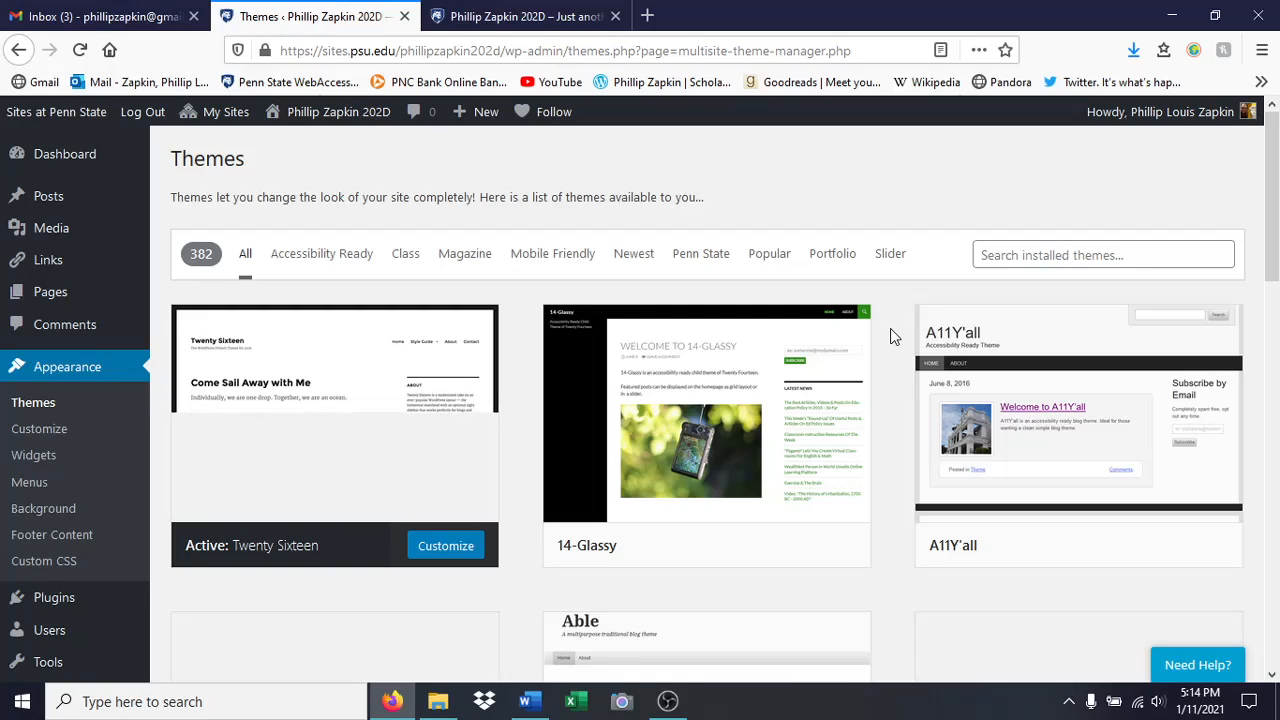
pyautogui.scroll(-6, 890, 328)
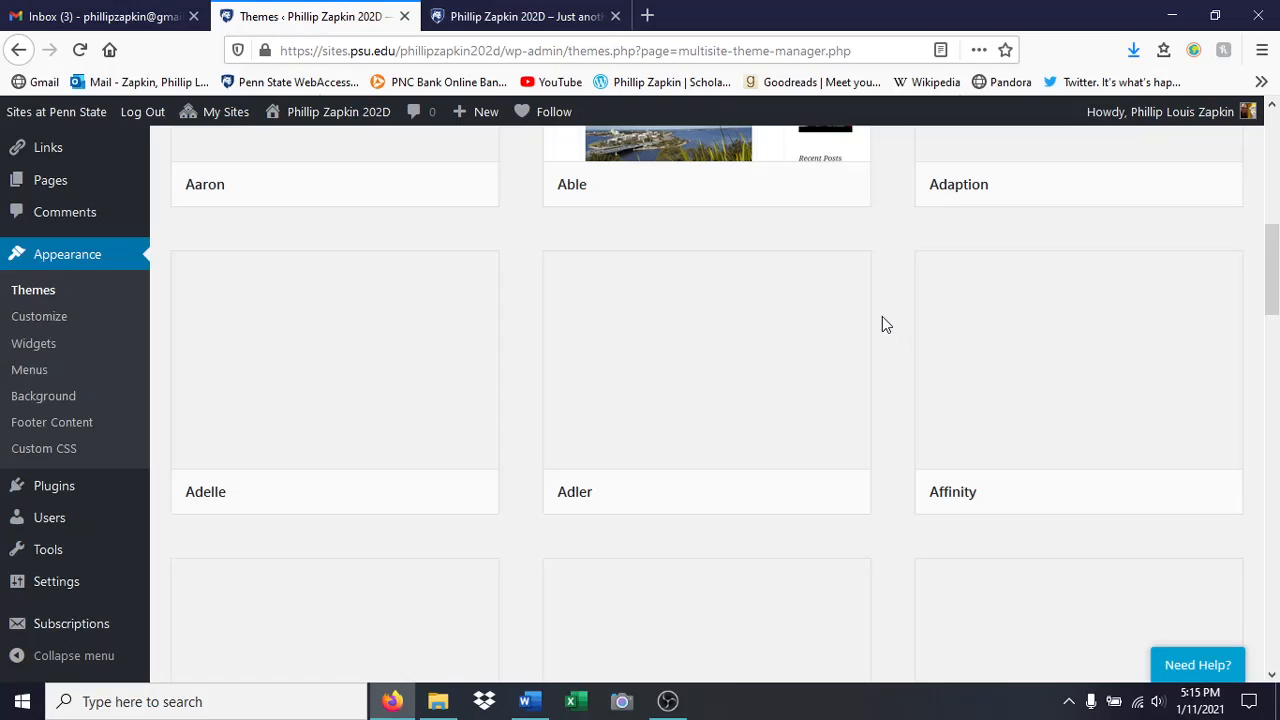
pyautogui.scroll(-4, 882, 316)
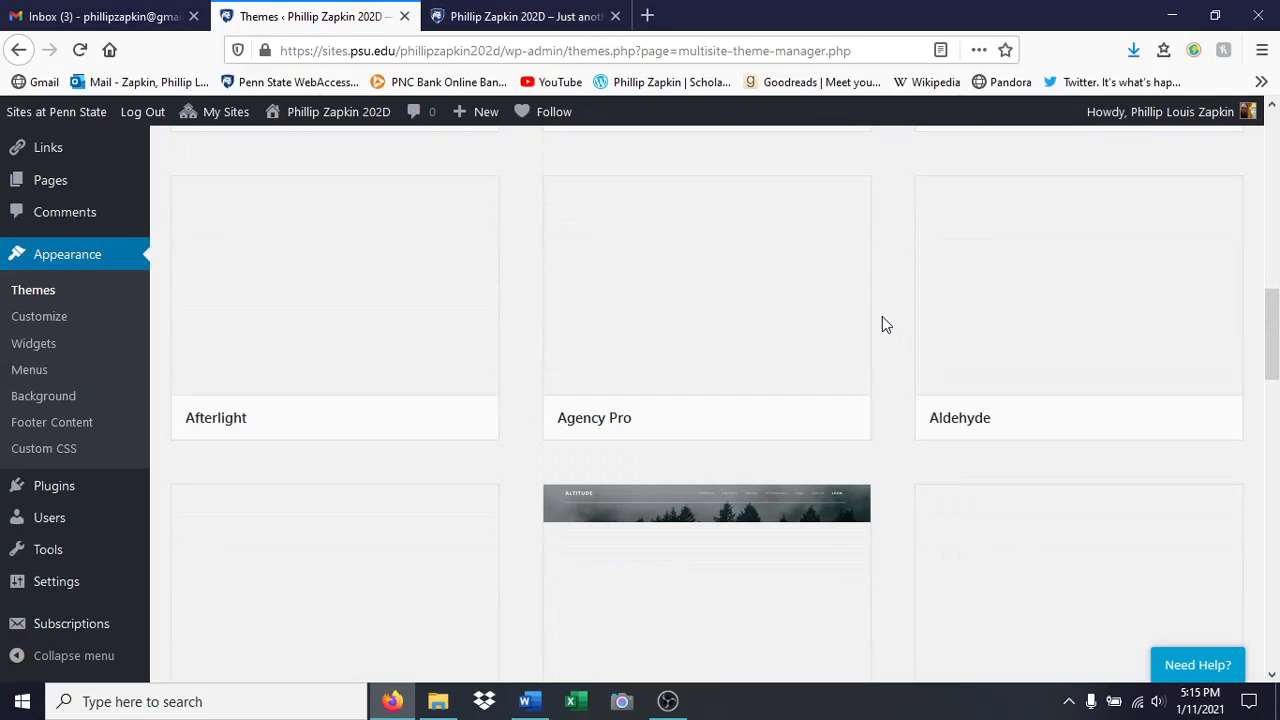
pyautogui.scroll(12, 882, 316)
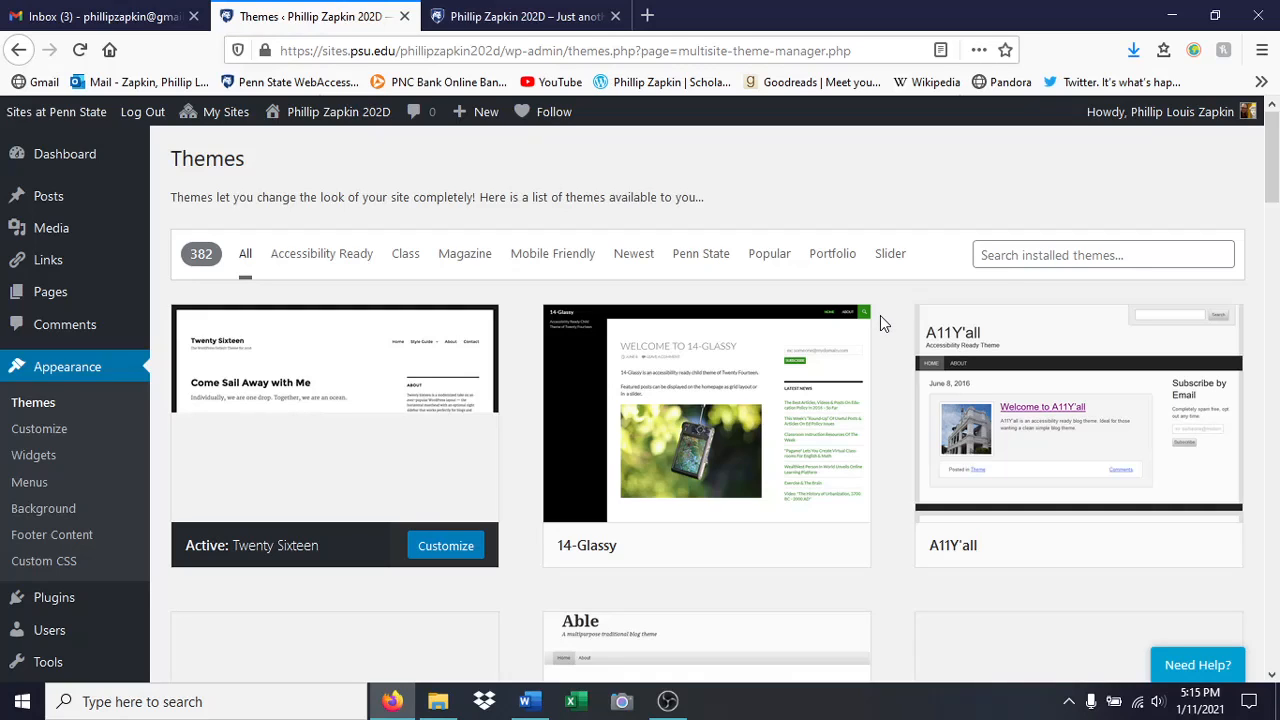
pyautogui.moveTo(850, 330)
pyautogui.moveTo(814, 429)
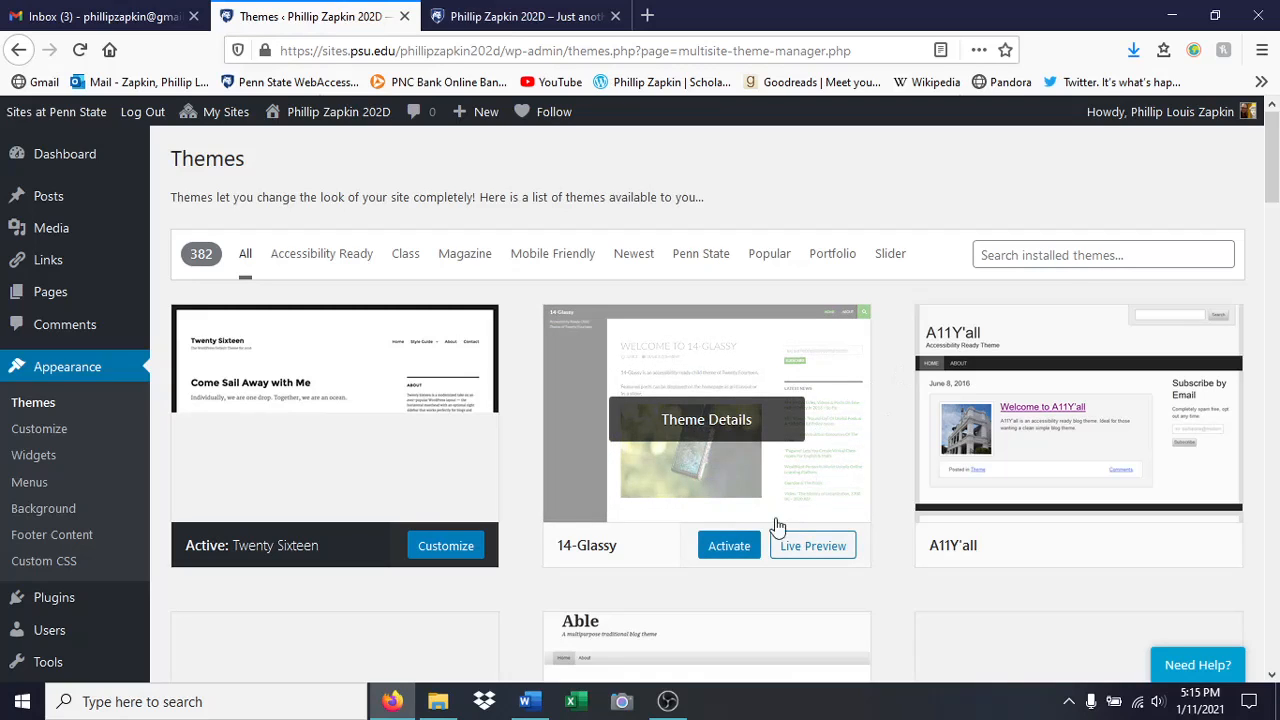
pyautogui.click(726, 550)
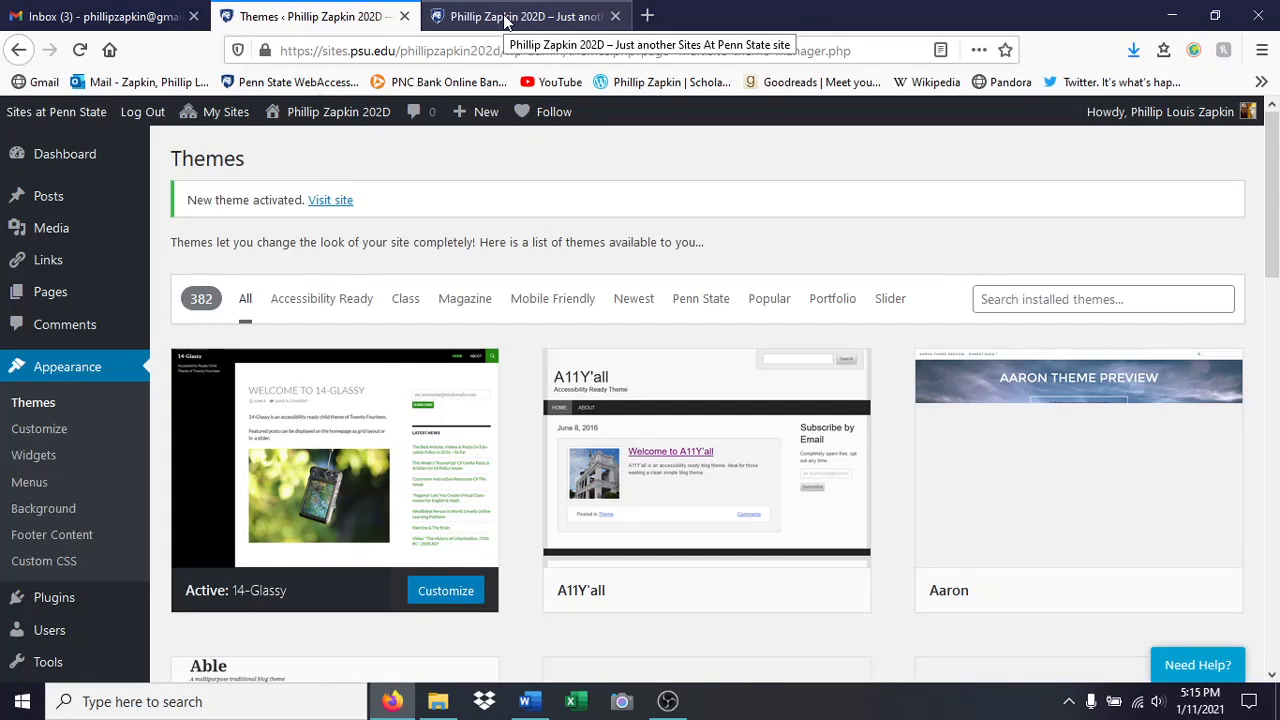
pyautogui.click(507, 20)
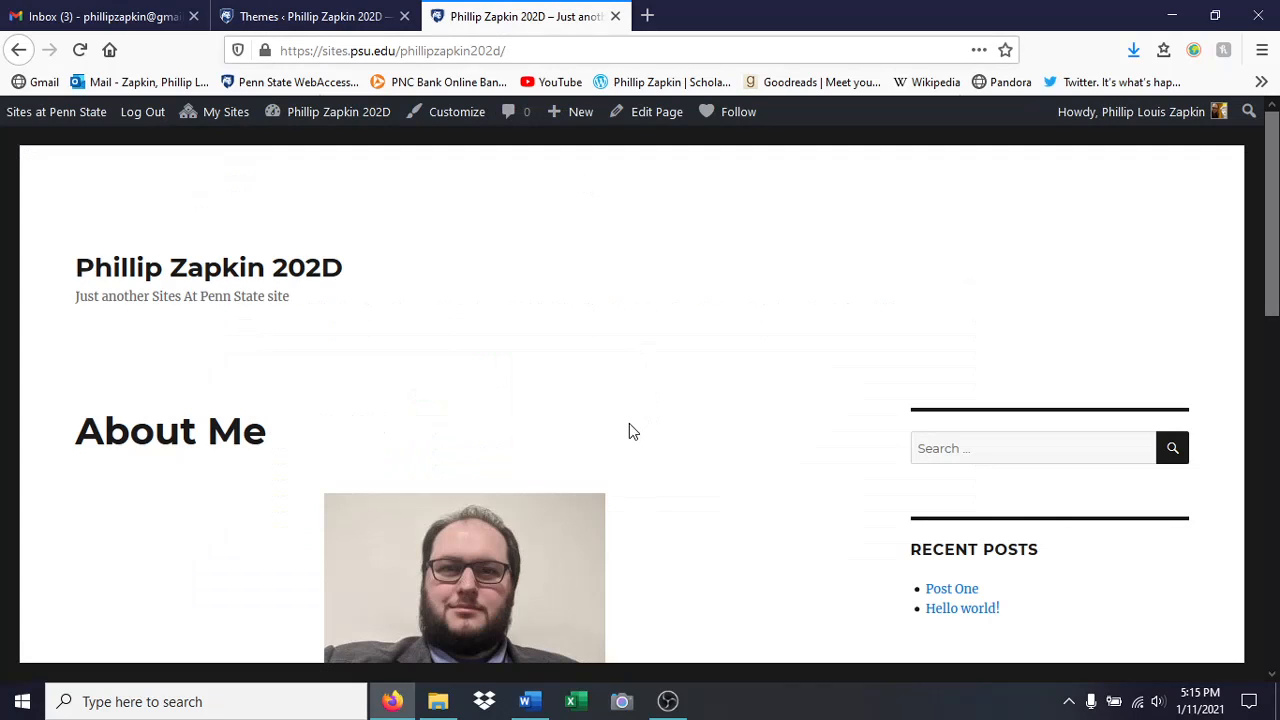
pyautogui.click(80, 52)
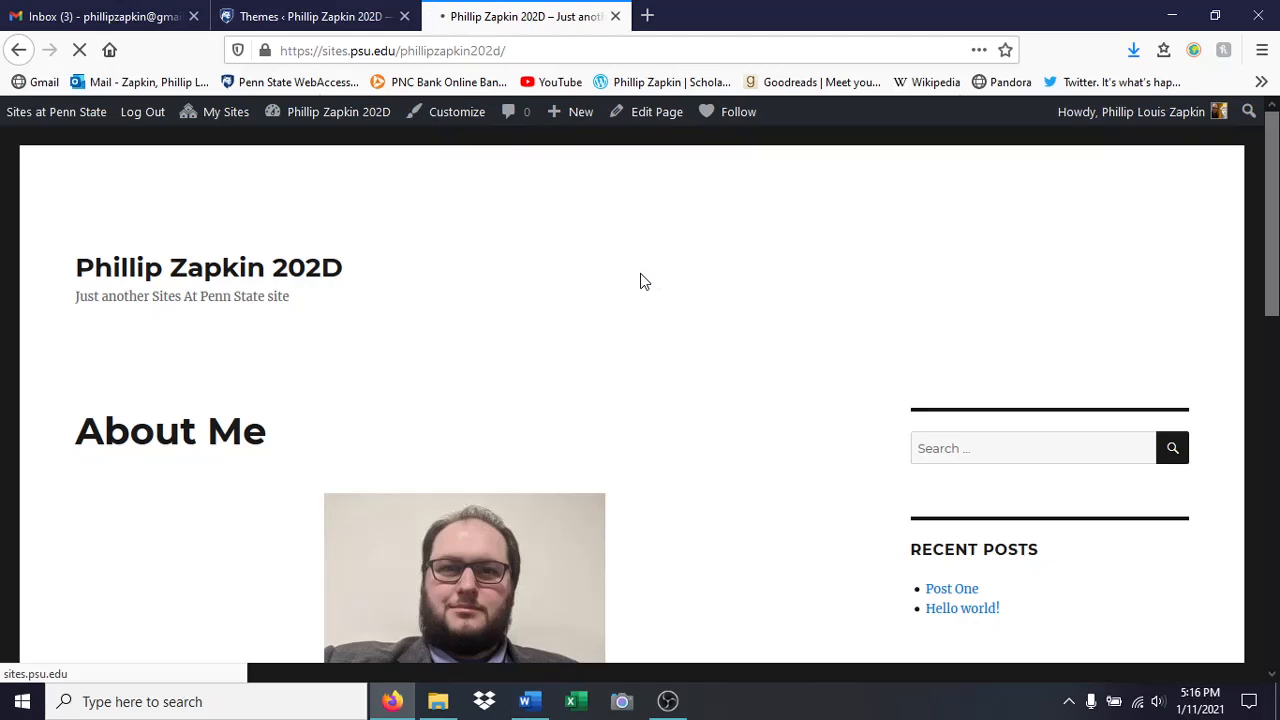
# - Return to the site dashboard and open the General settings page
pyautogui.click(285, 18)
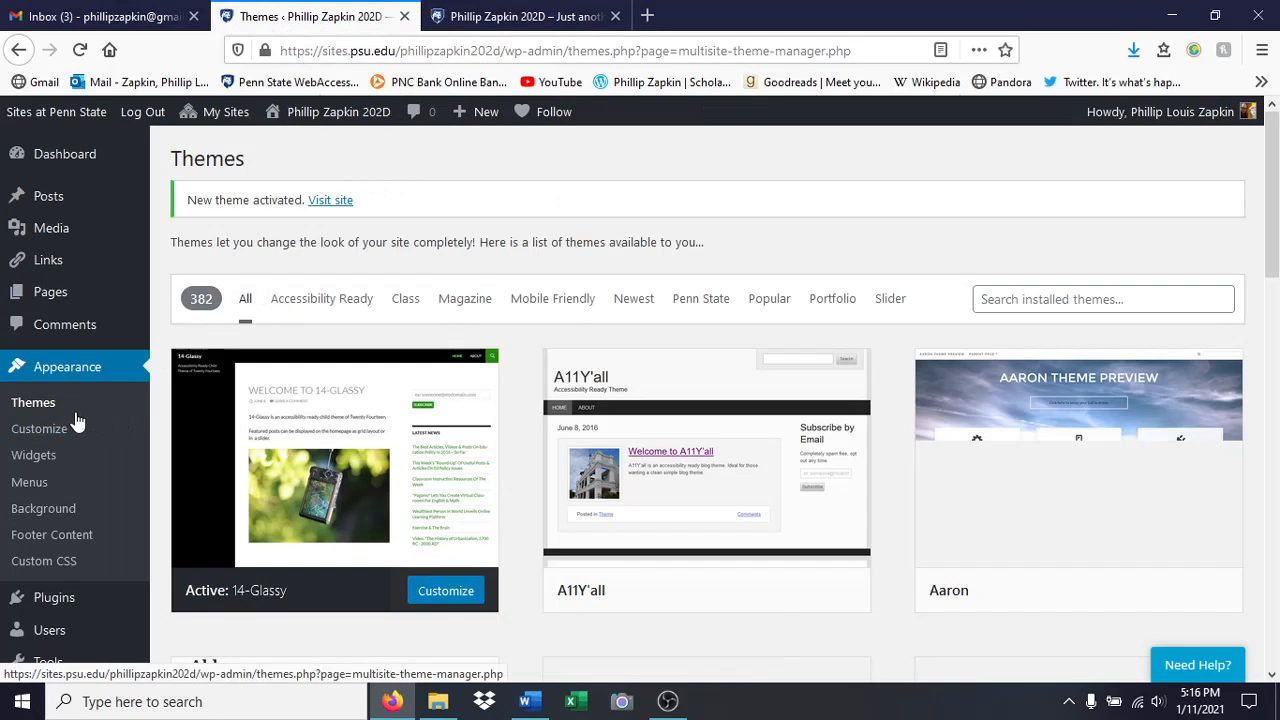
pyautogui.scroll(-4, 72, 415)
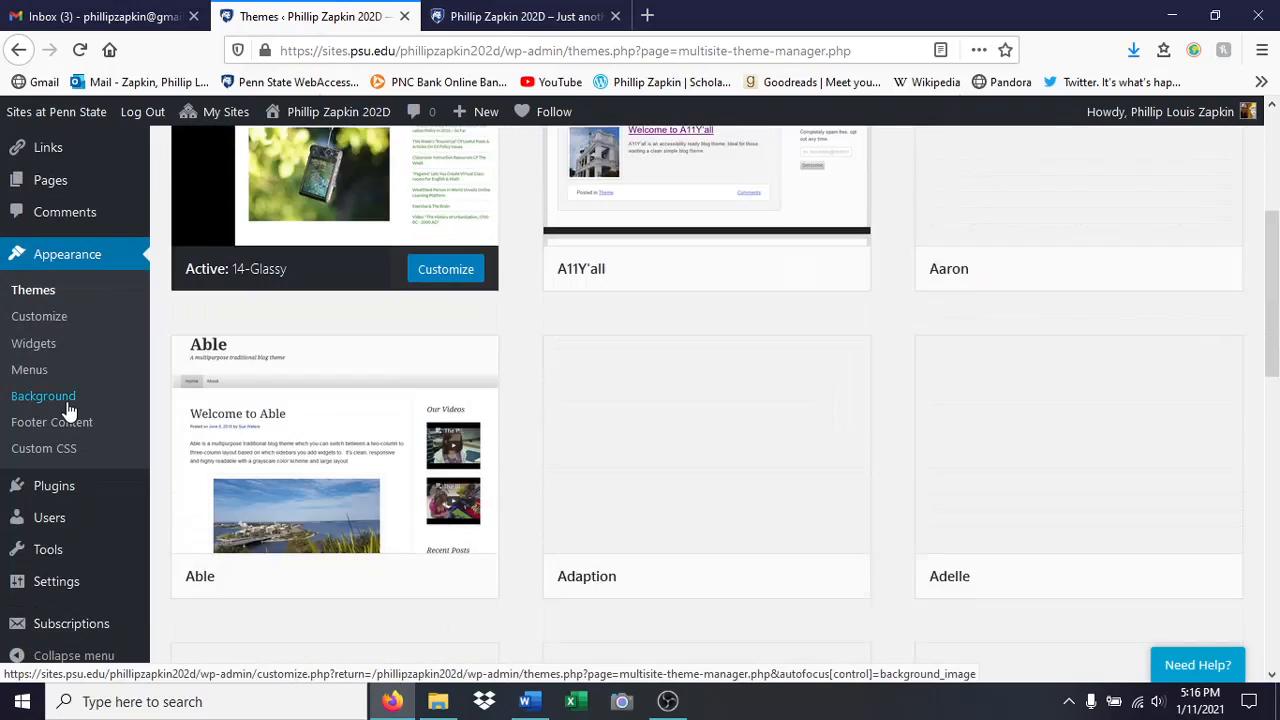
pyautogui.moveTo(53, 590)
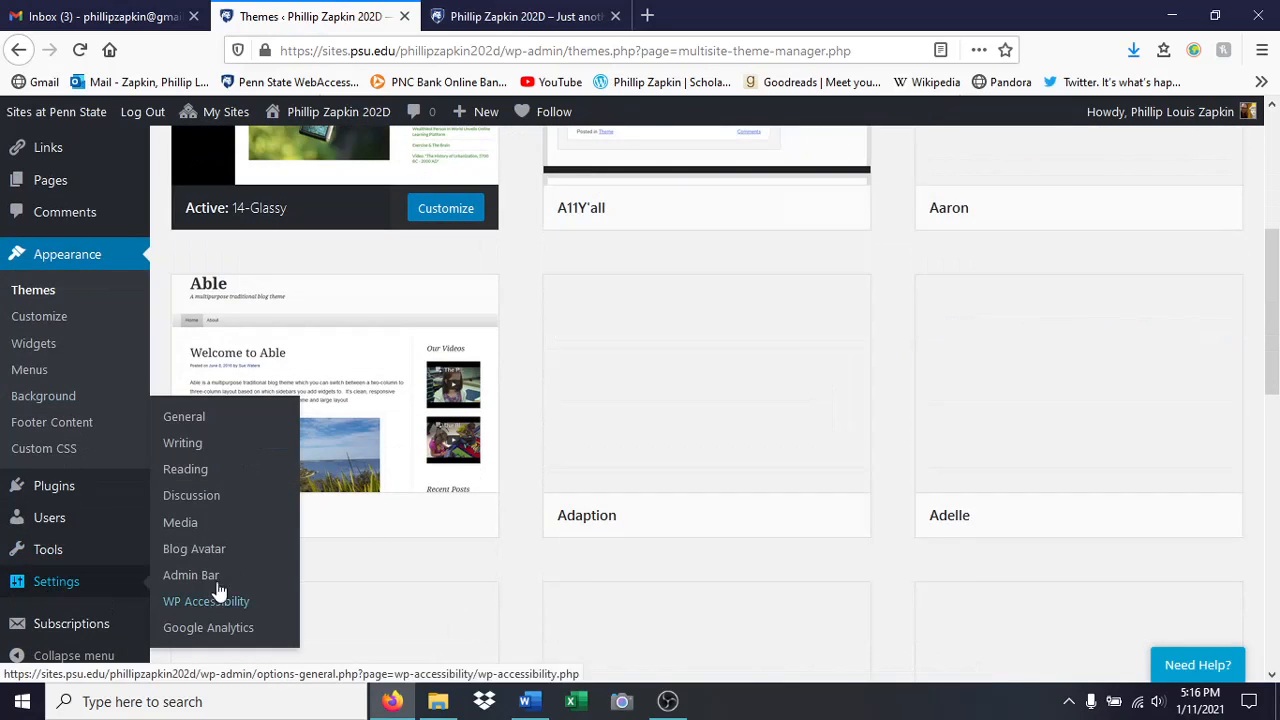
pyautogui.click(196, 418)
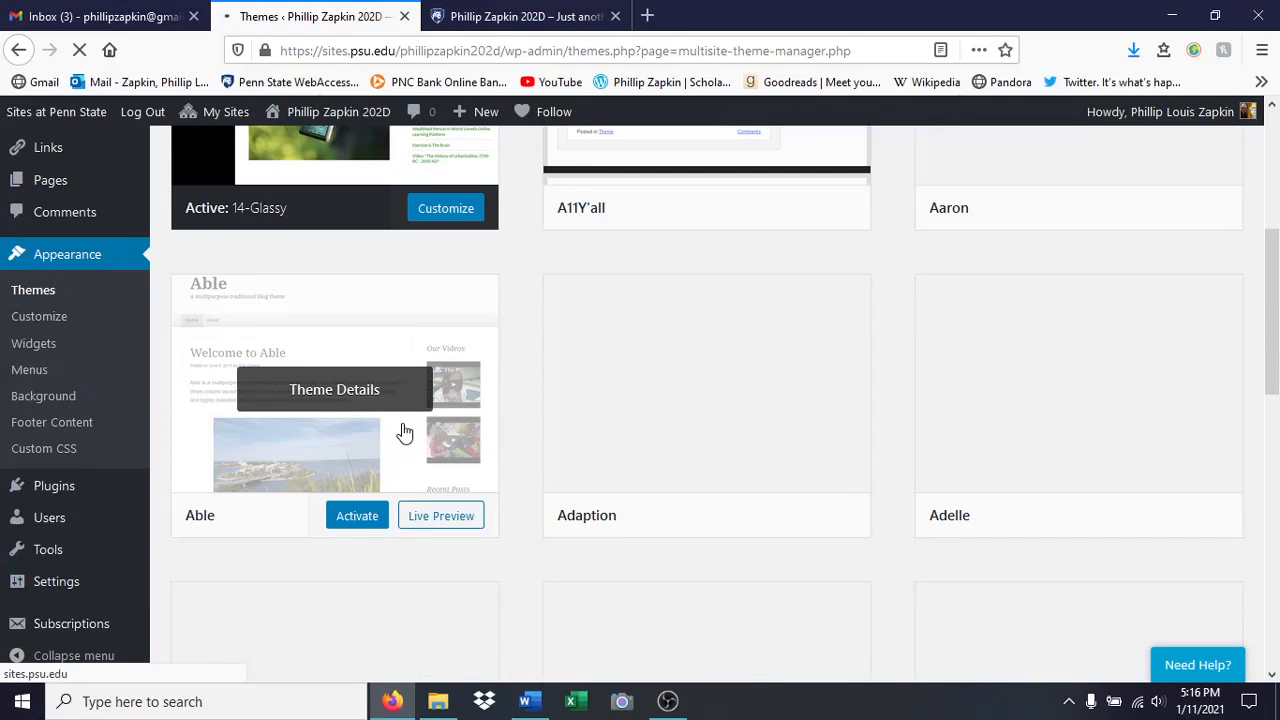
# - Reload the live site and examine the About Me homepage, Post One and Sample Page in the new theme
pyautogui.click(465, 17)
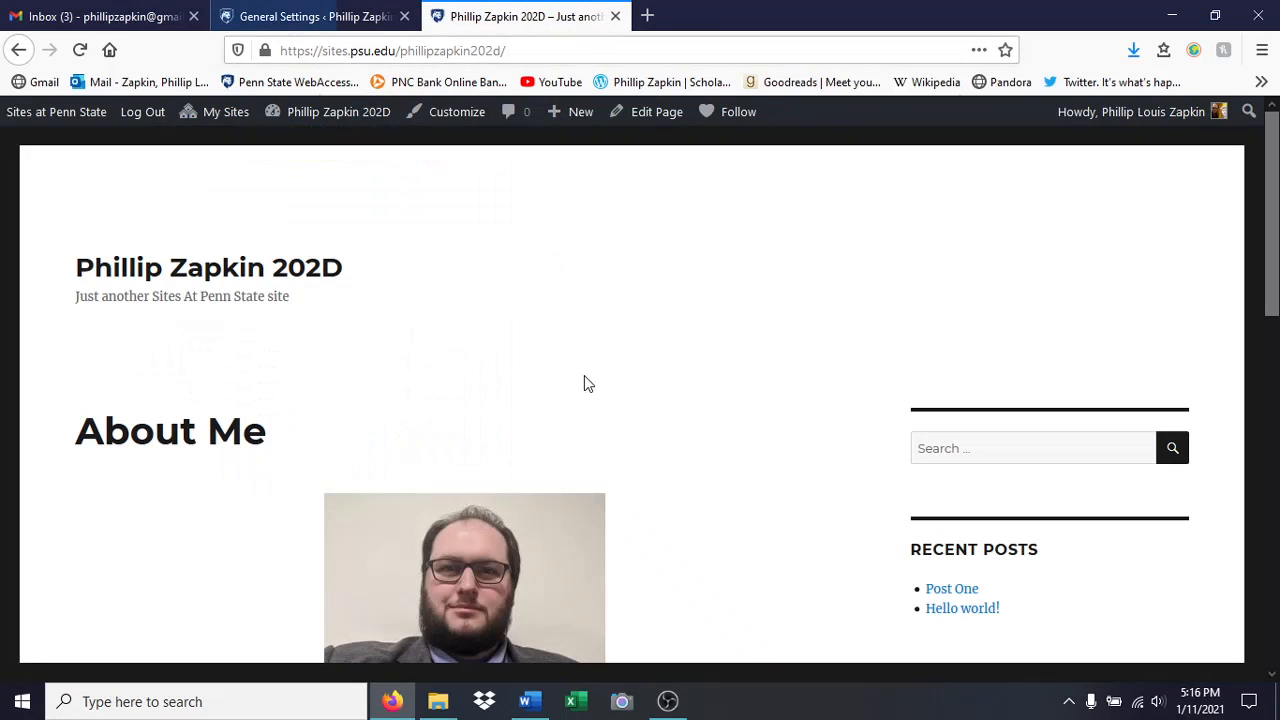
pyautogui.click(79, 50)
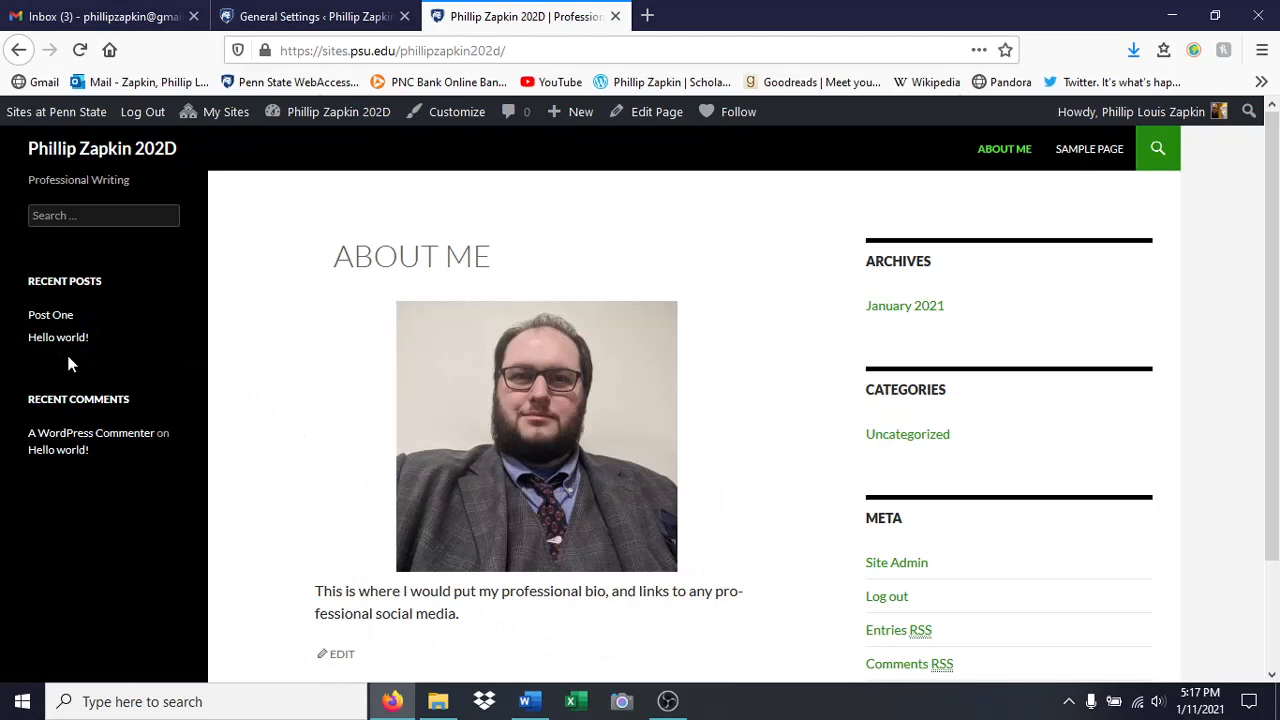
pyautogui.click(52, 316)
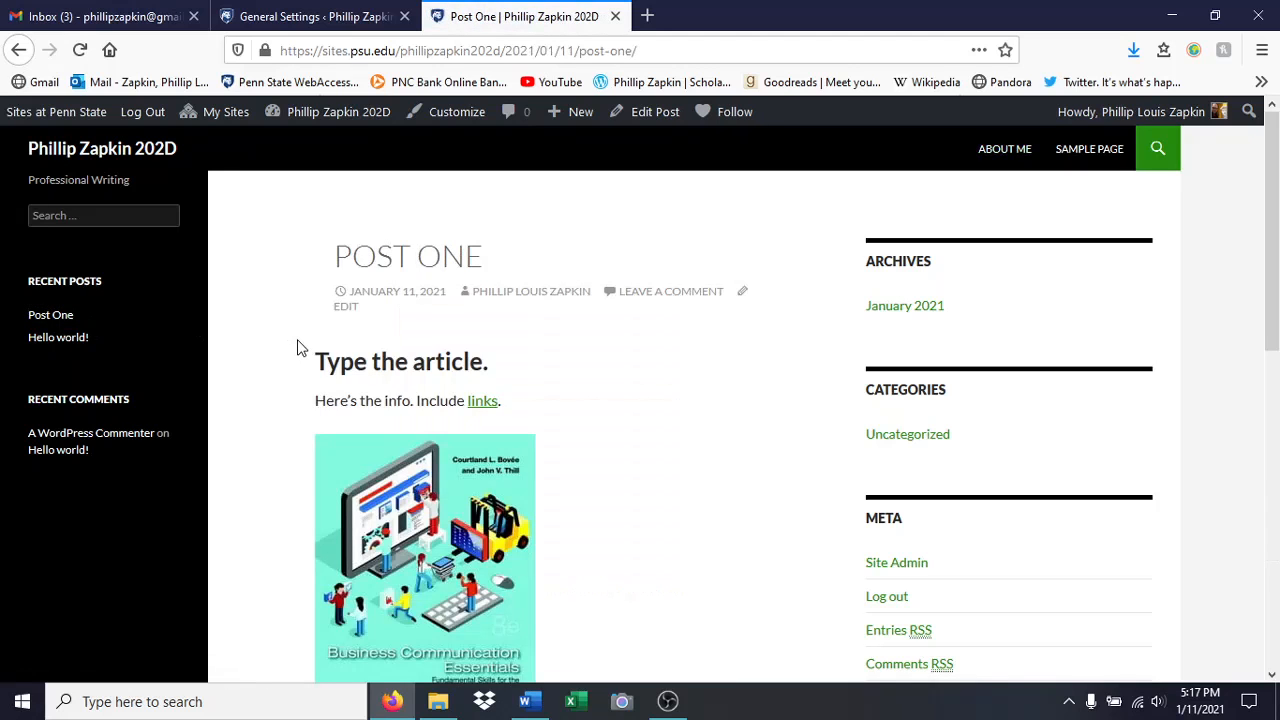
pyautogui.scroll(-3, 297, 346)
pyautogui.scroll(4, 297, 346)
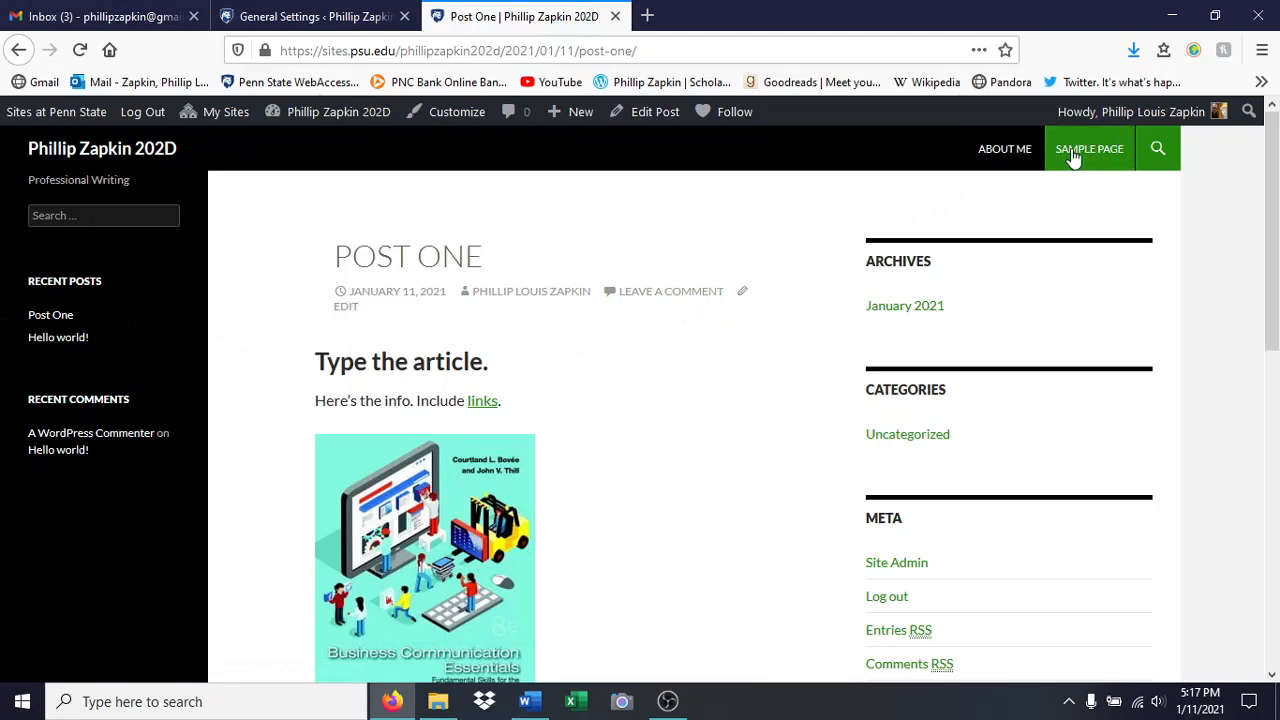
pyautogui.click(1022, 150)
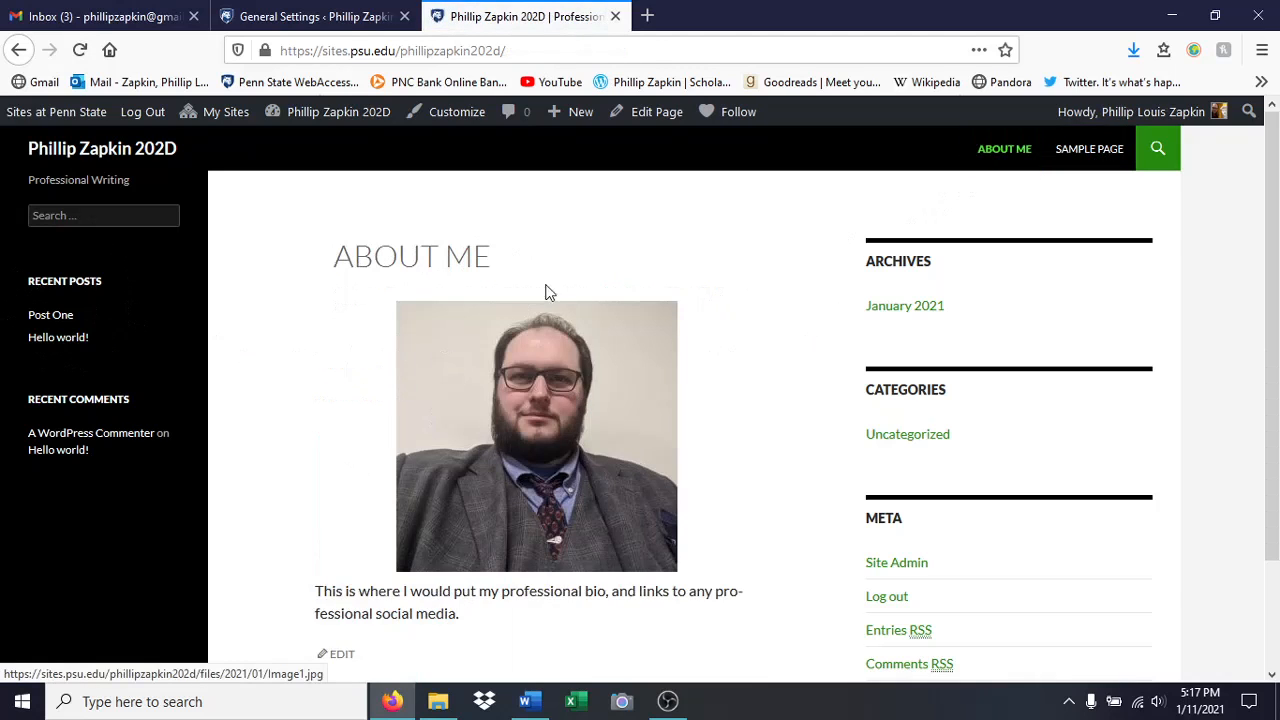
pyautogui.click(1089, 152)
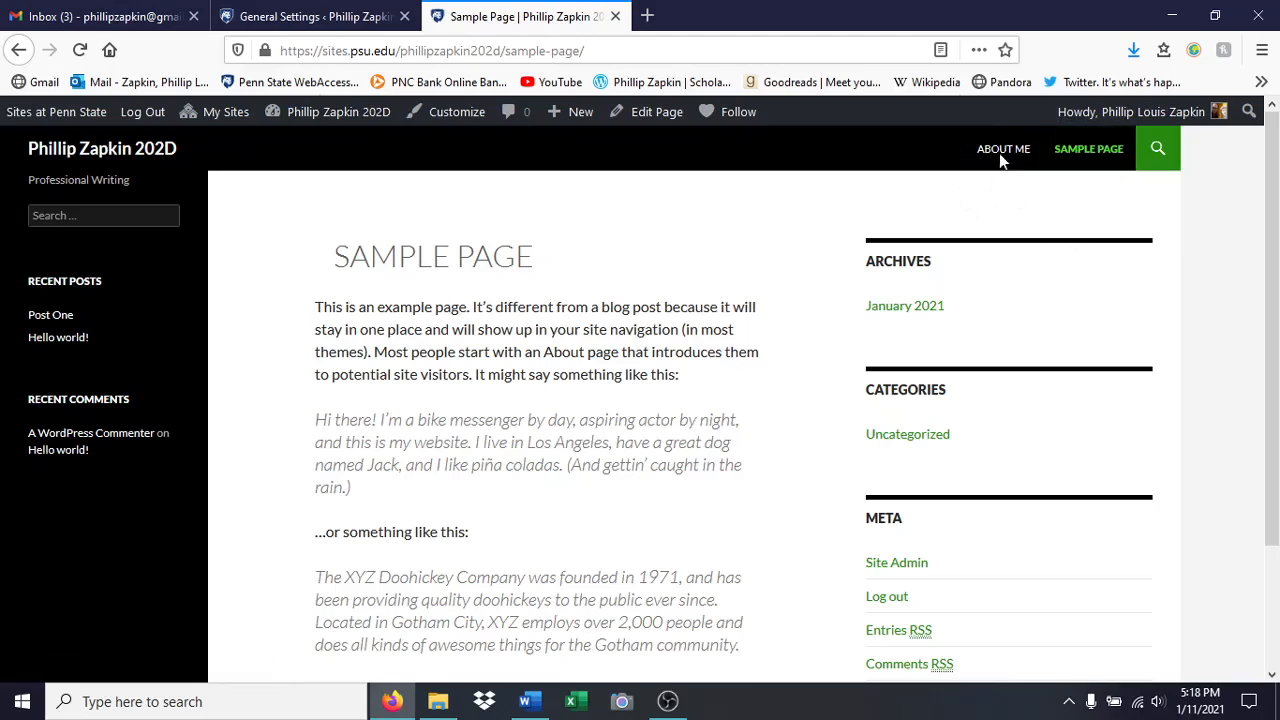
pyautogui.moveTo(1073, 120)
# - Review the dashboard's general settings, from the site title through the date format, time format and week start options
pyautogui.click(329, 18)
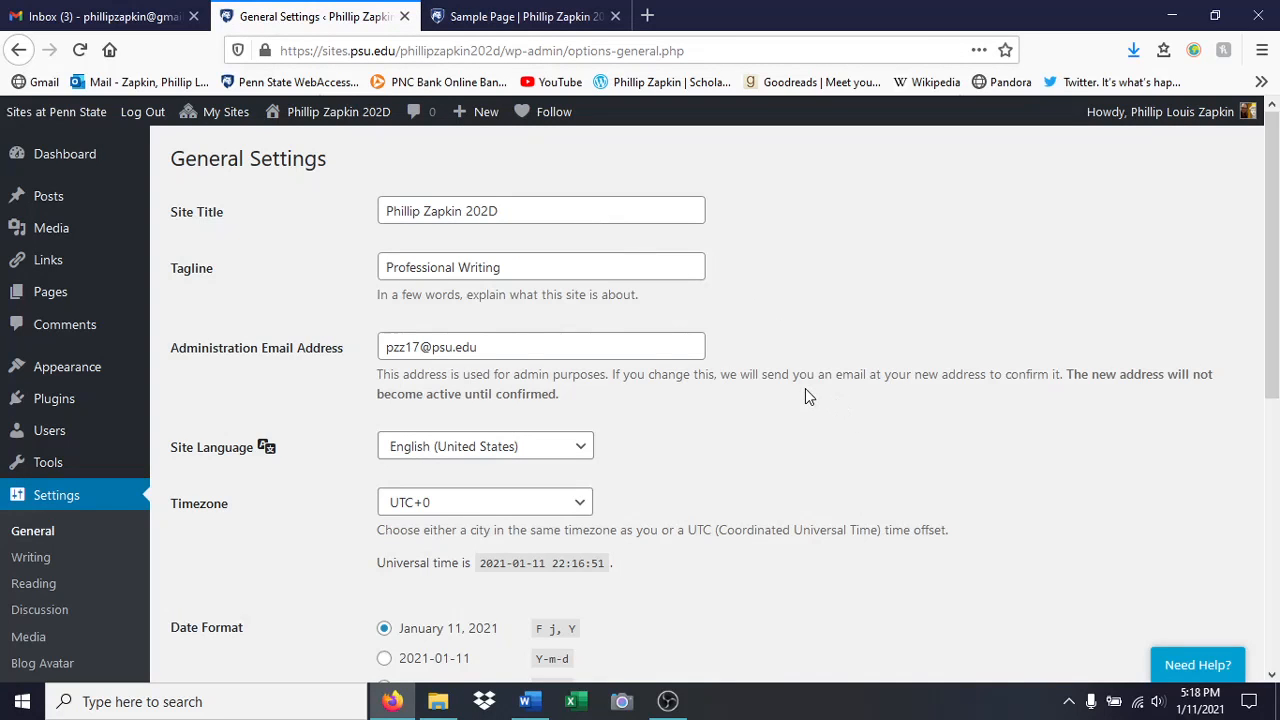
pyautogui.scroll(-5, 806, 391)
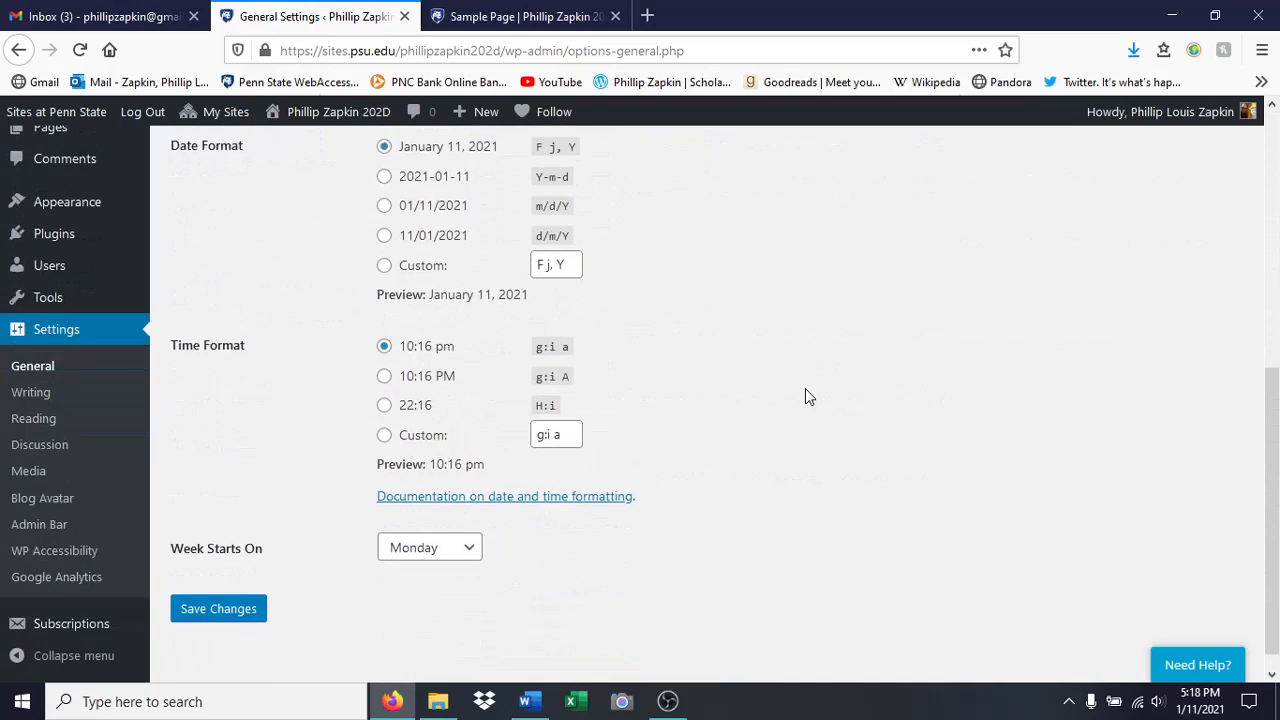
pyautogui.scroll(-1, 805, 390)
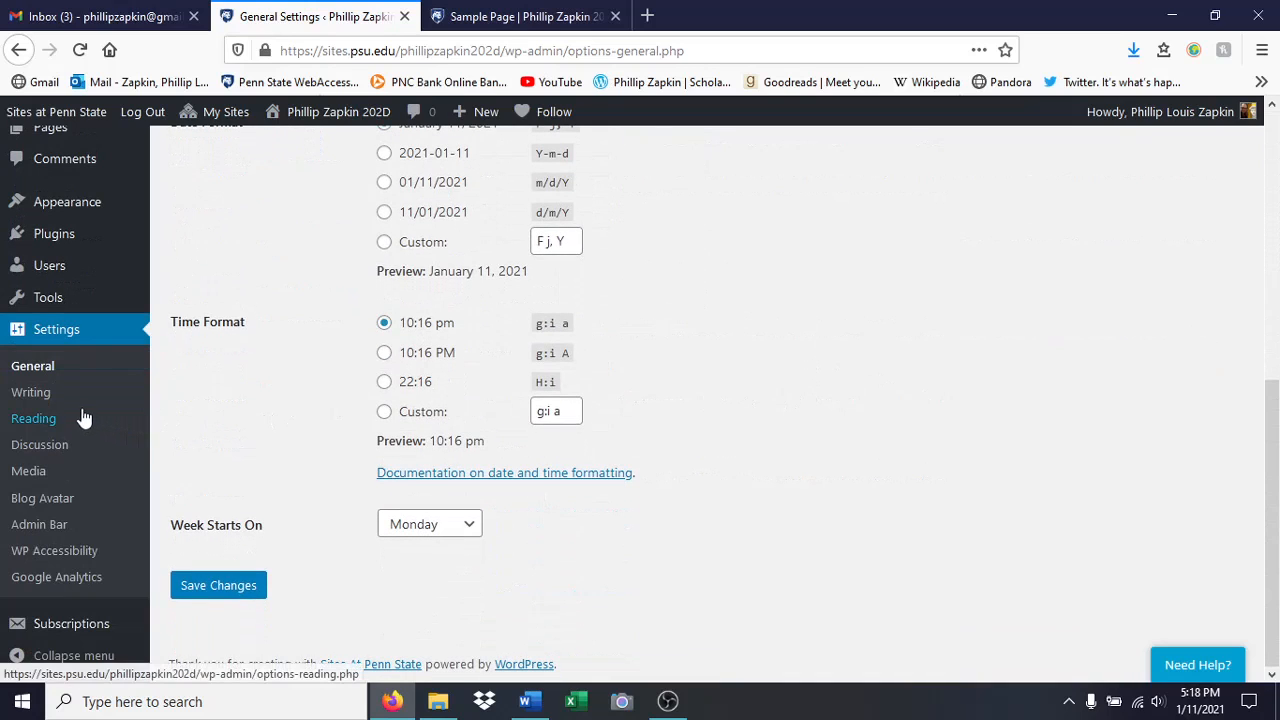
# - Open the WP Accessibility settings and review them from the toolbar options through the color contrast tester and privacy section
pyautogui.click(73, 556)
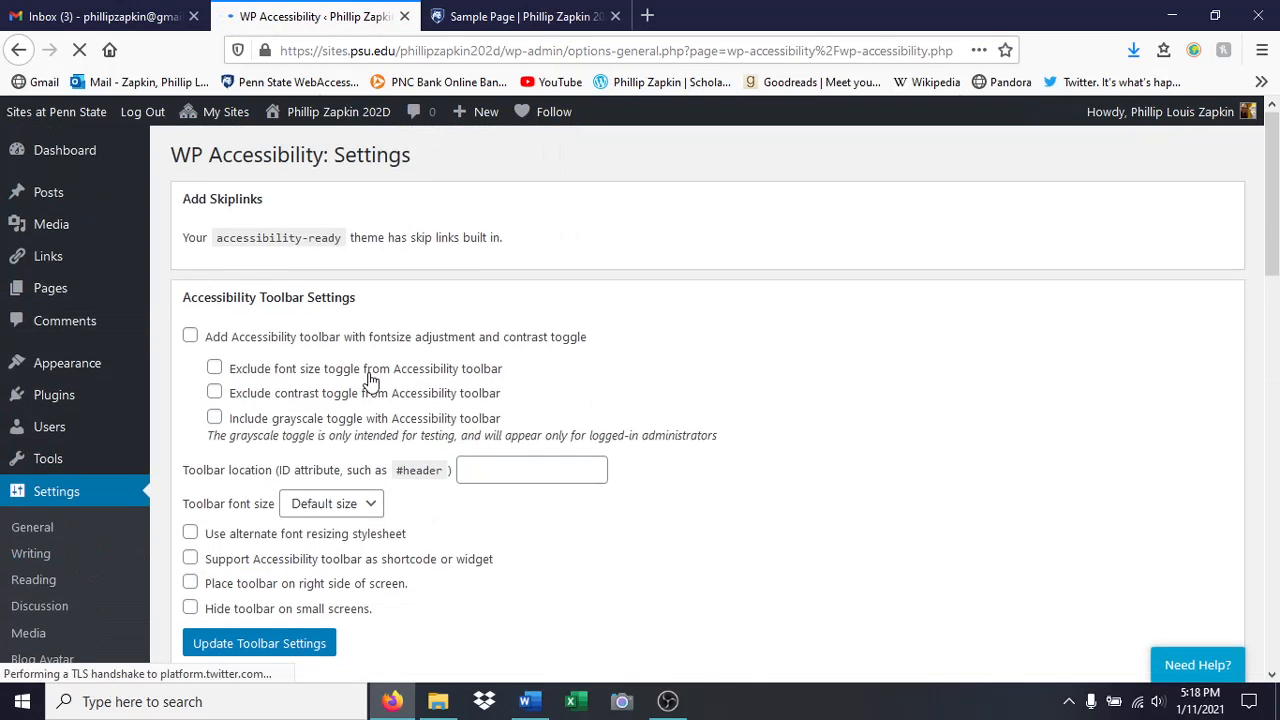
pyautogui.scroll(-10, 370, 380)
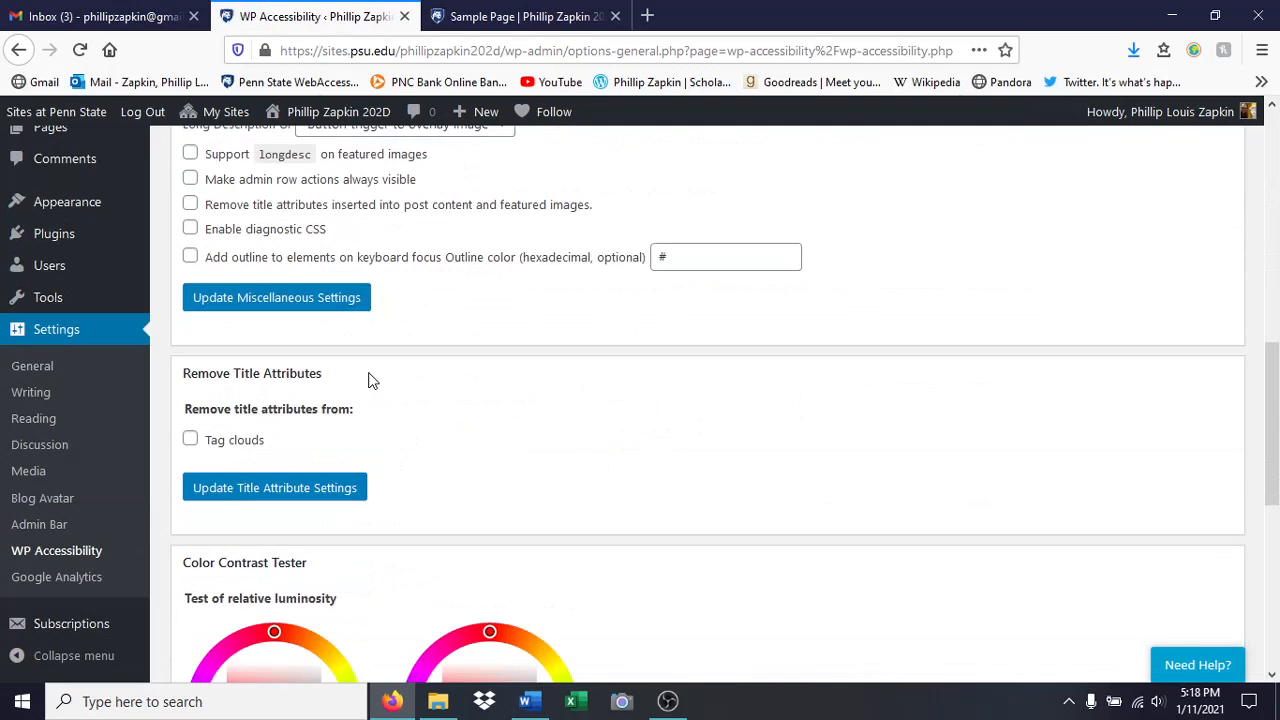
pyautogui.scroll(2, 370, 380)
pyautogui.scroll(-7, 370, 380)
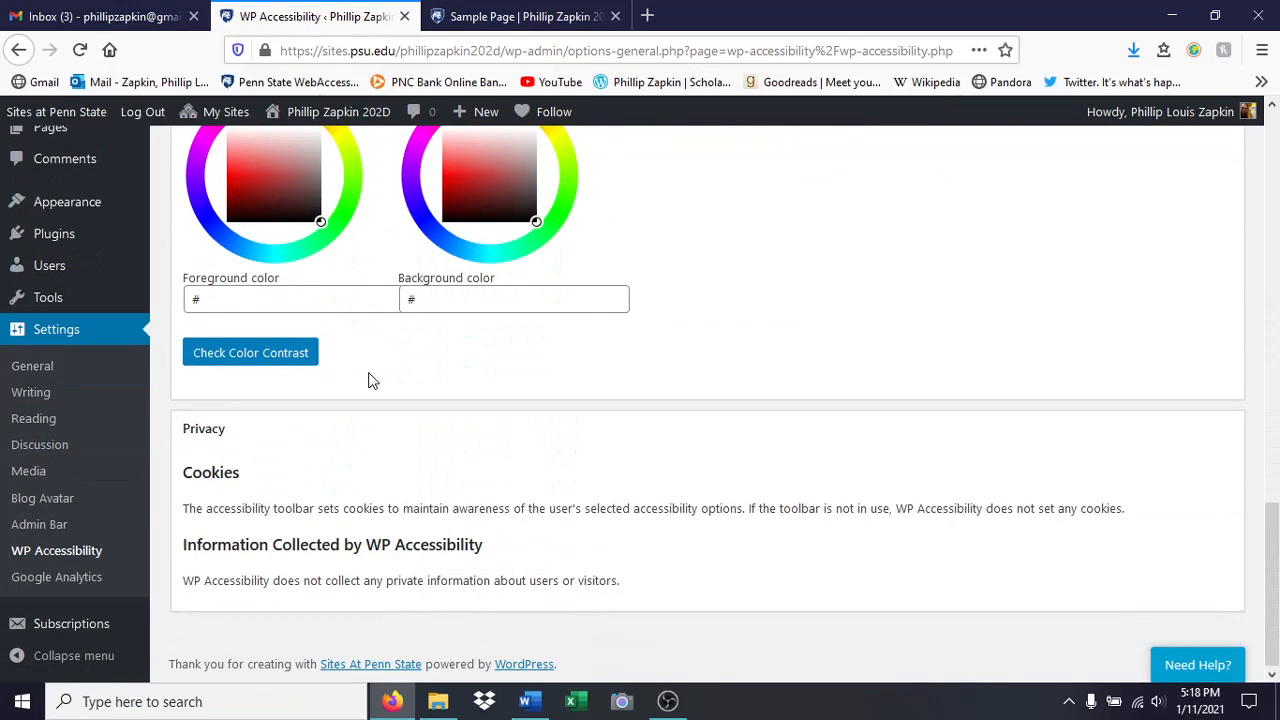
pyautogui.scroll(10, 370, 380)
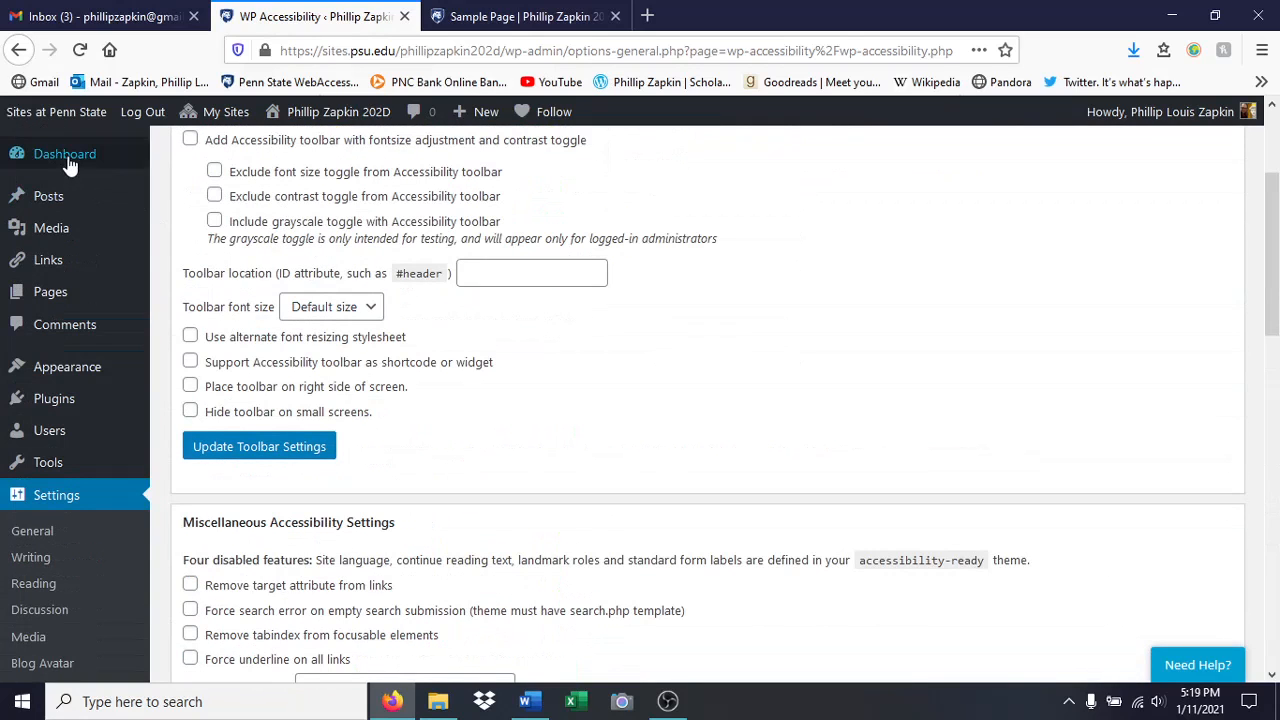
# - Return to the dashboard home, open the list of all owned sites, and look through its site entries
pyautogui.moveTo(68, 165)
pyautogui.click(68, 165)
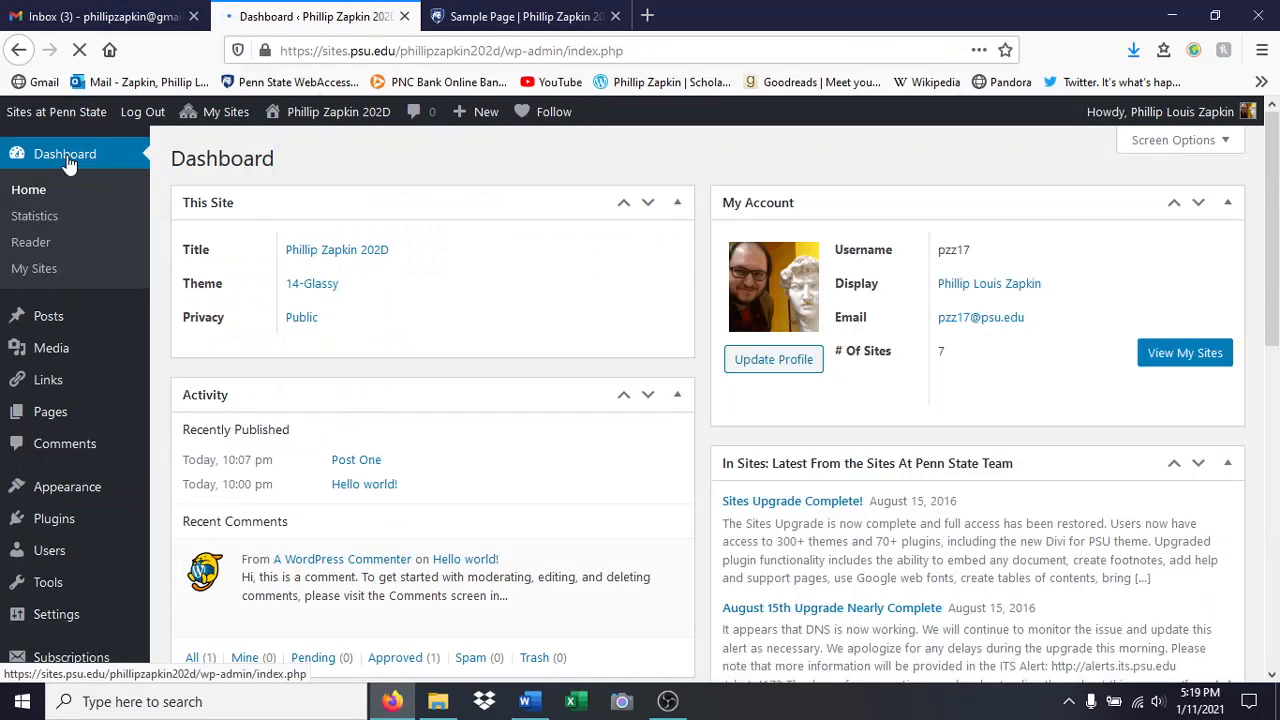
pyautogui.click(1183, 355)
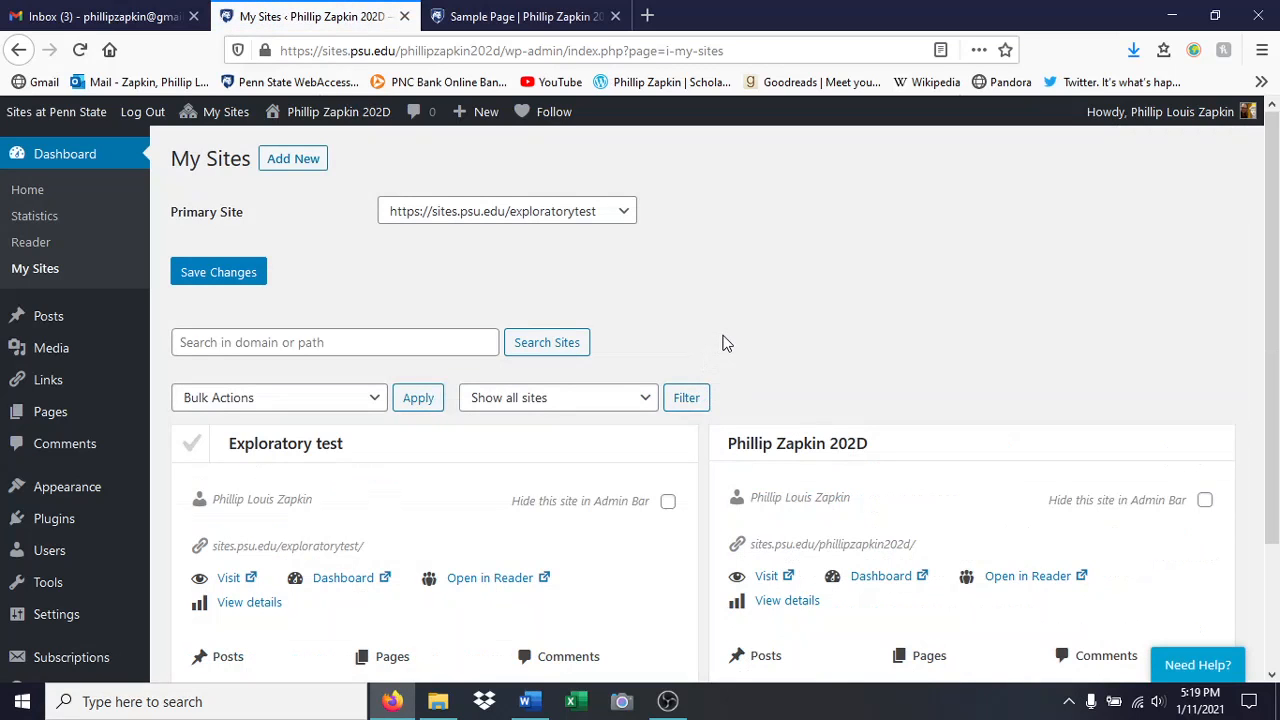
pyautogui.scroll(-3, 737, 340)
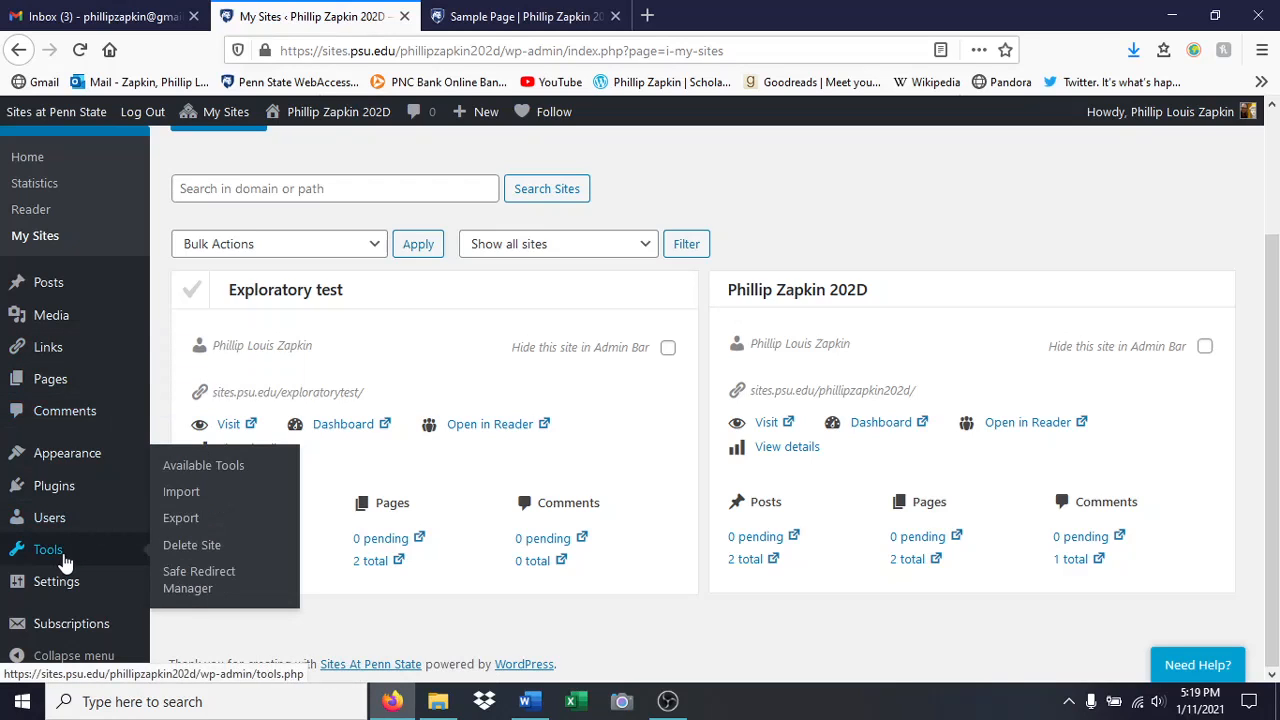
# - Open the Admin Bar settings and review which logged-in roles and logged-out visitors see the admin bar
pyautogui.moveTo(63, 588)
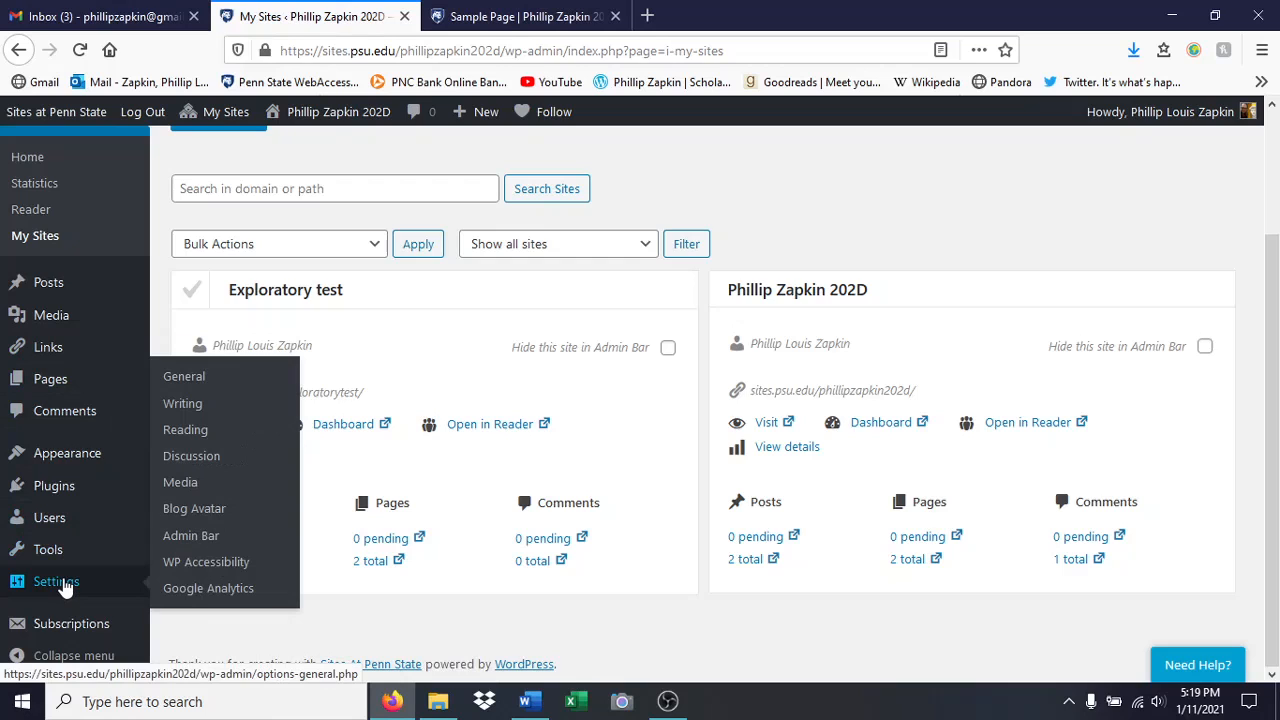
pyautogui.click(245, 528)
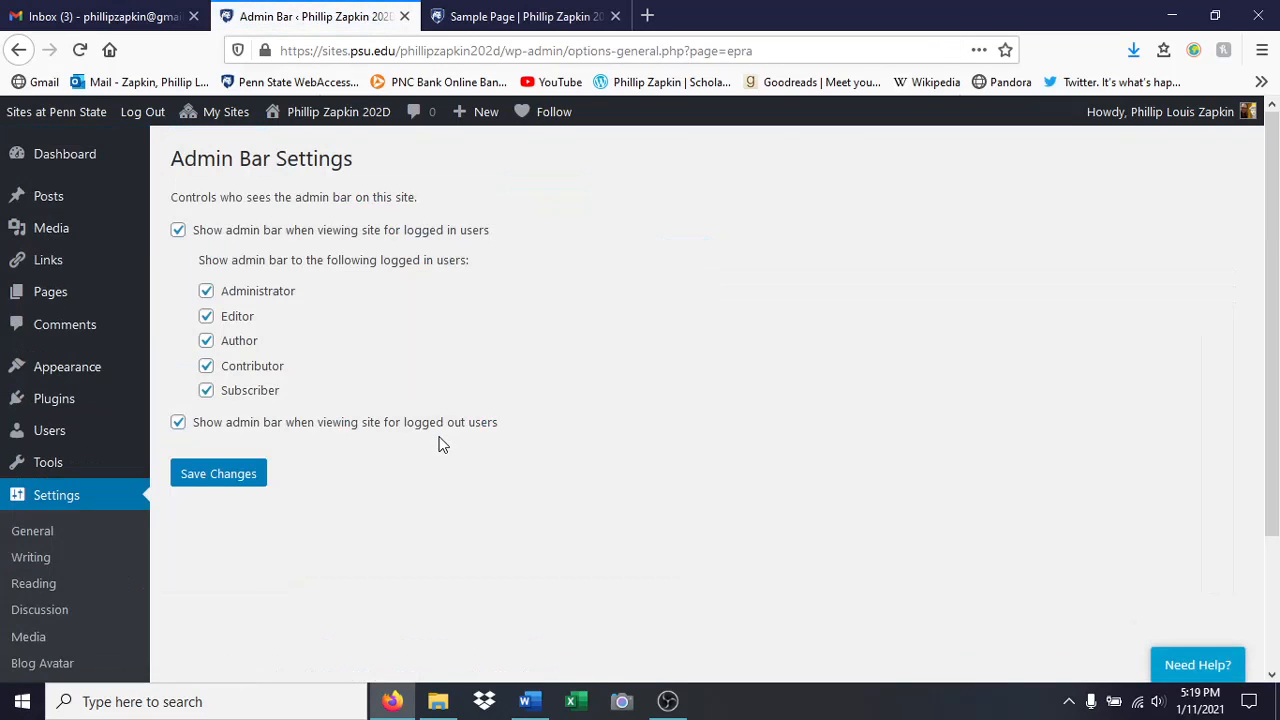
pyautogui.scroll(-2, 80, 555)
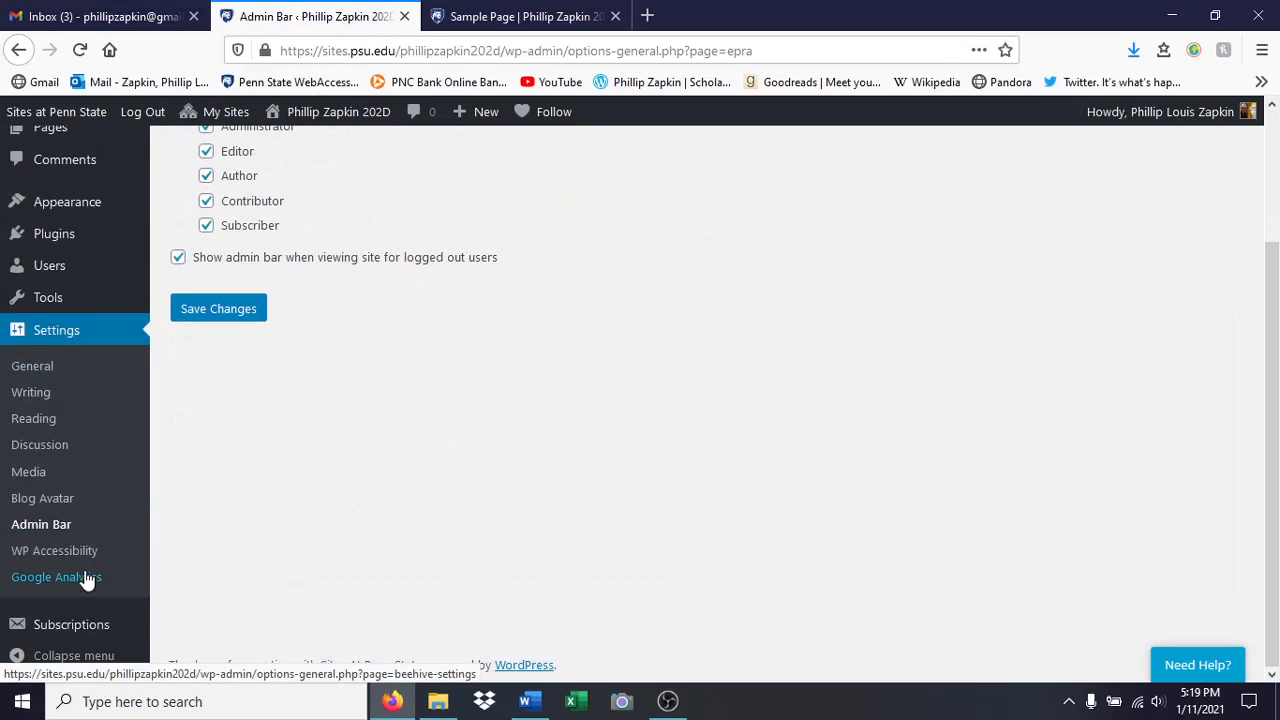
# - Open the Google Analytics settings, review the account, IP anonymization and display advertising options, and dismiss the Beehive Pro welcome dialog
pyautogui.moveTo(82, 628)
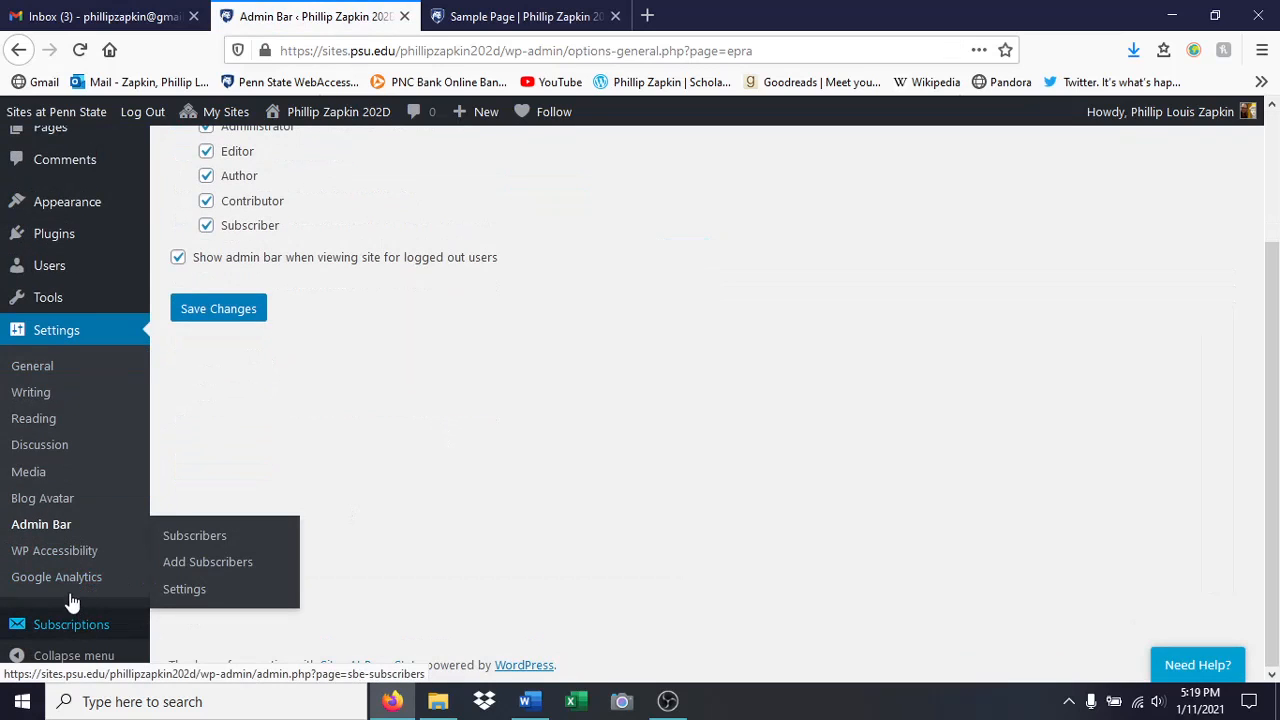
pyautogui.click(64, 584)
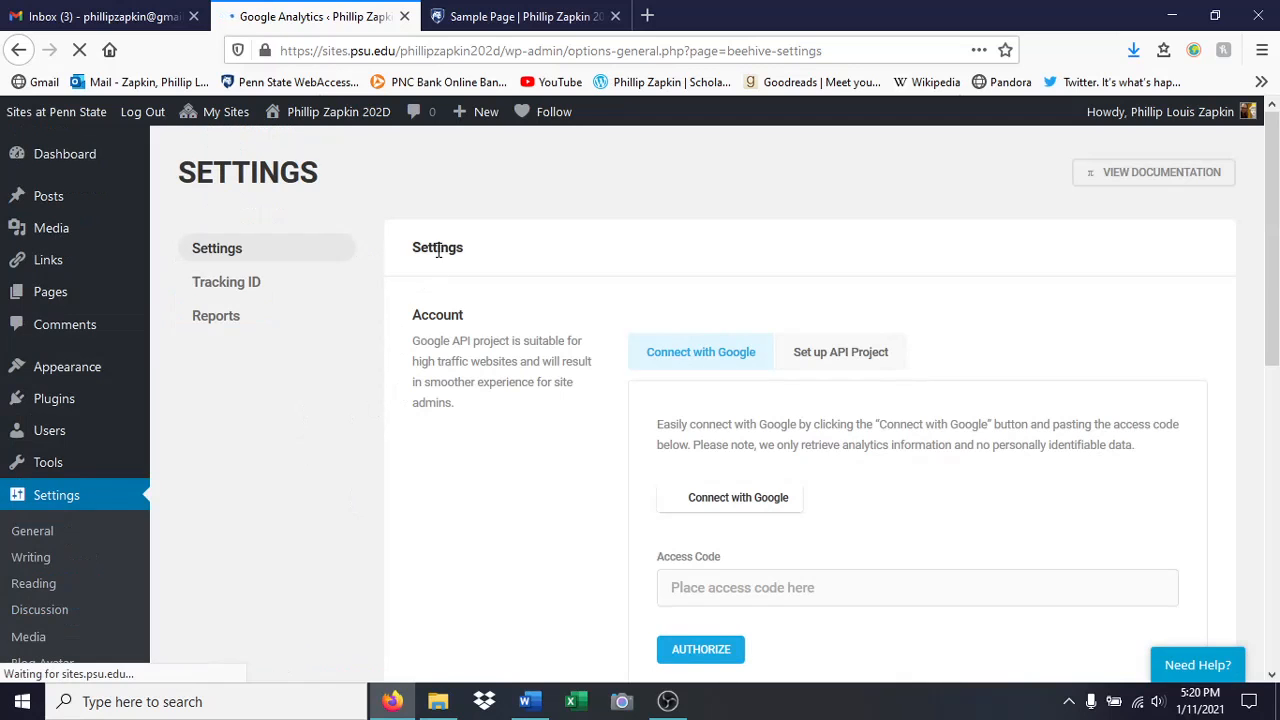
pyautogui.scroll(-5, 470, 335)
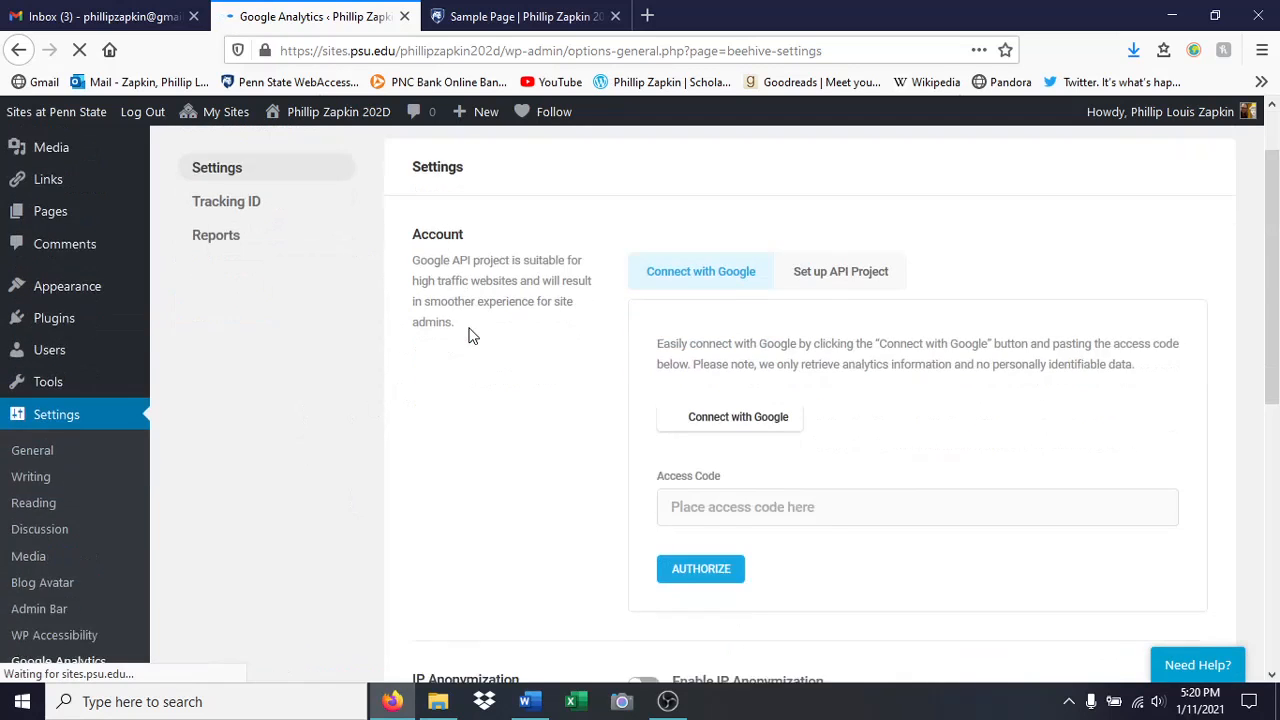
pyautogui.scroll(-3, 470, 335)
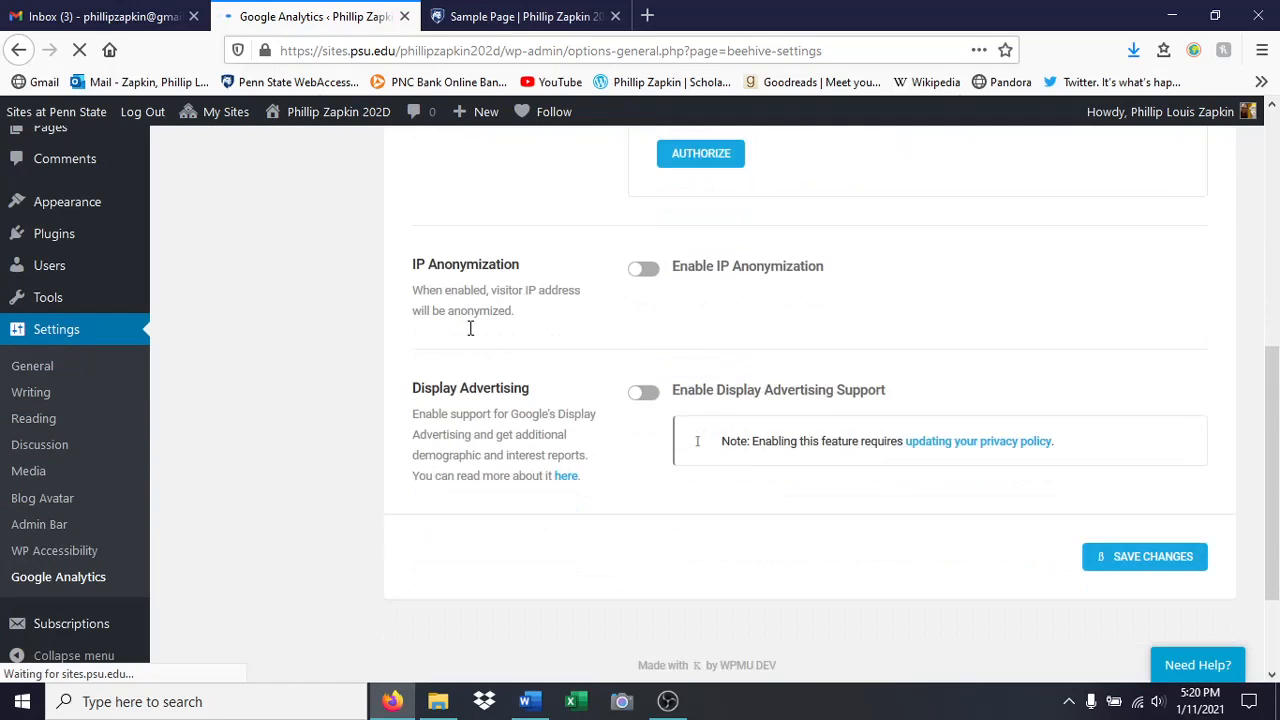
pyautogui.scroll(3, 471, 334)
pyautogui.scroll(4, 470, 335)
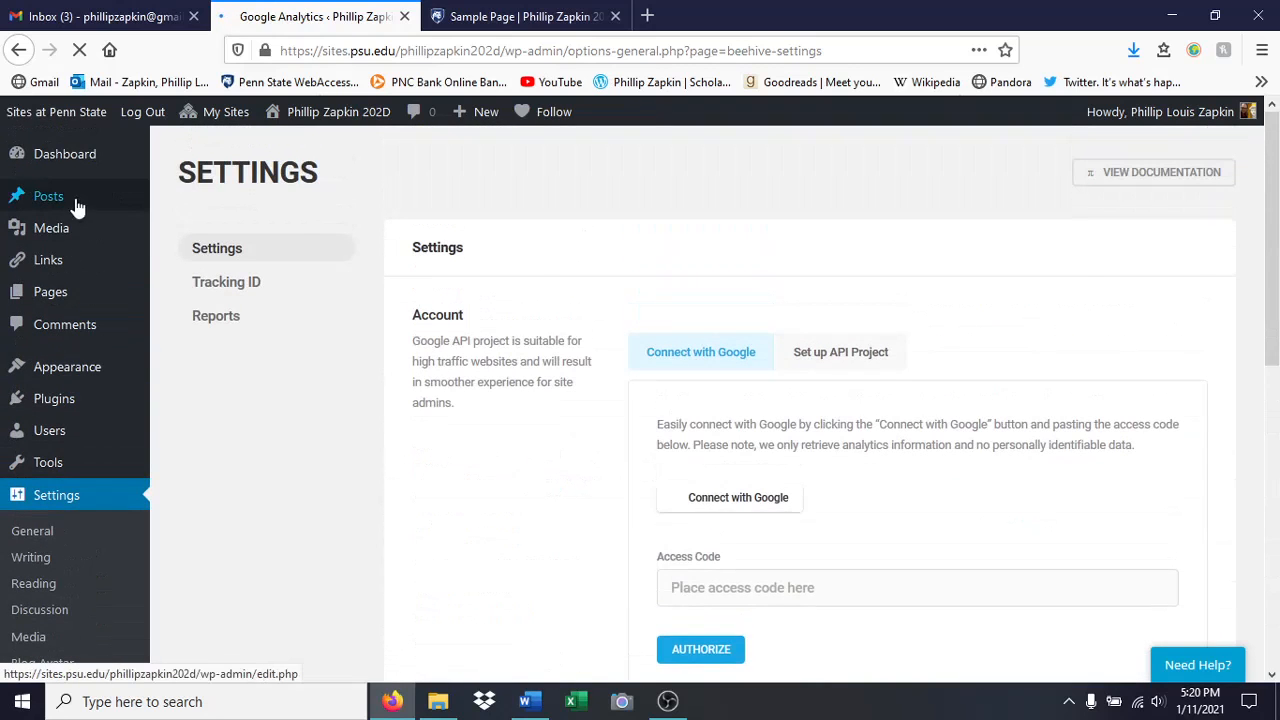
pyautogui.moveTo(29, 157)
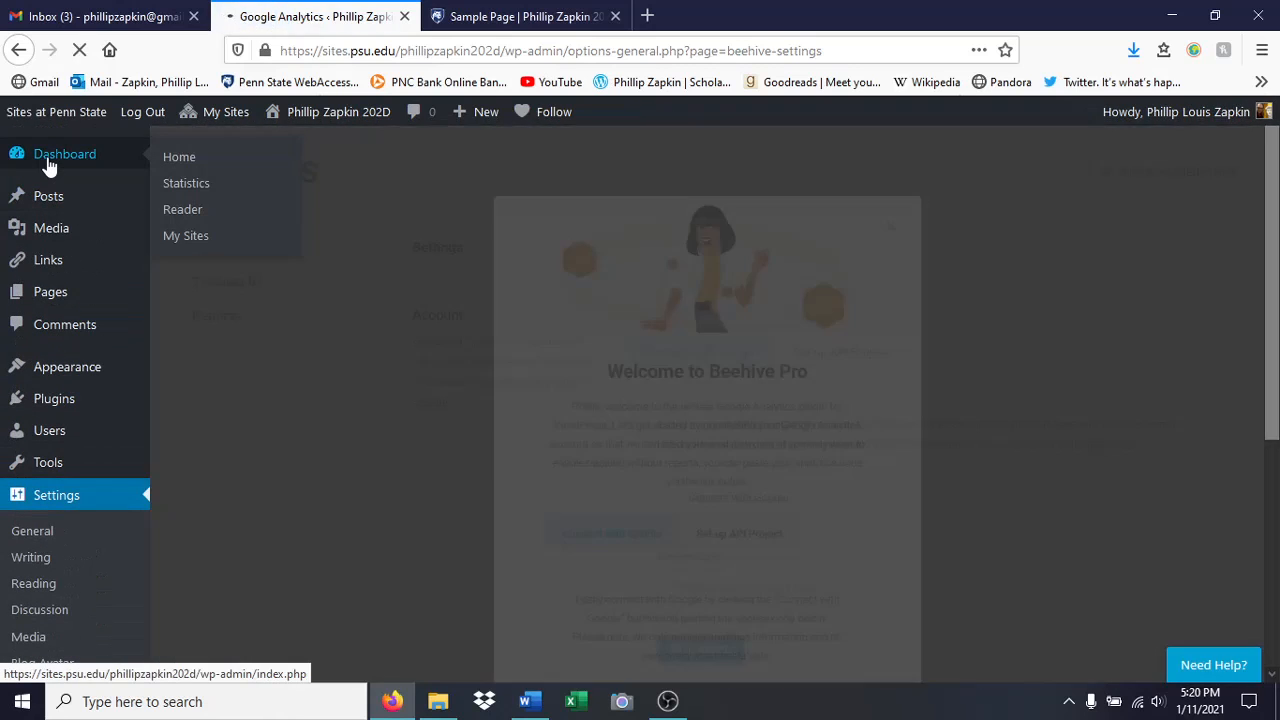
pyautogui.click(909, 203)
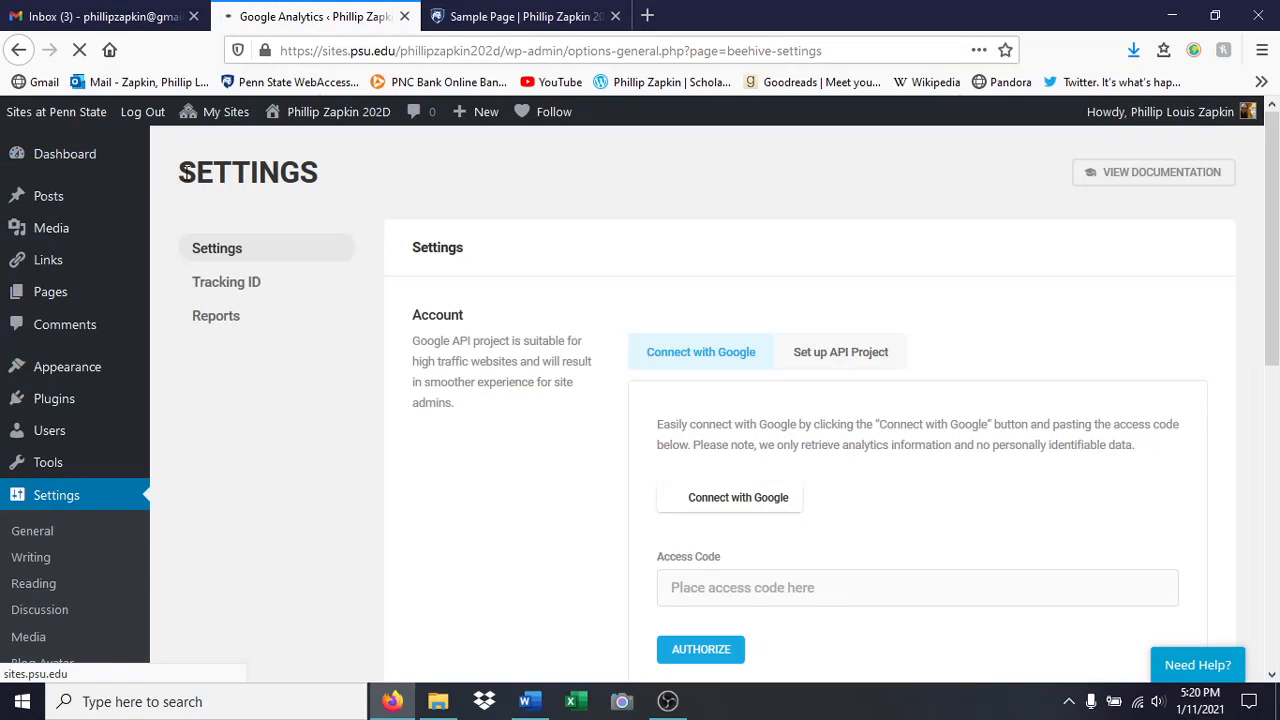
# - Return to the dashboard home, view the post management options, open the list of all pages, and show the appearance options
pyautogui.moveTo(60, 160)
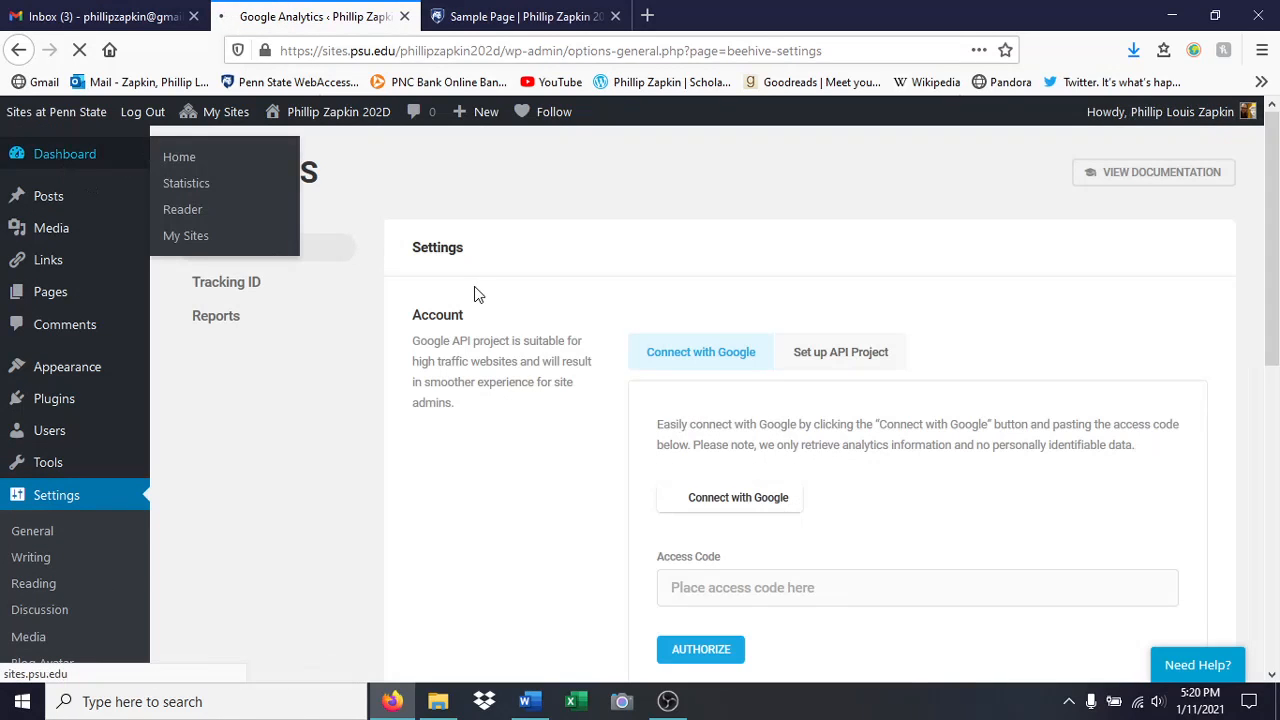
pyautogui.moveTo(60, 205)
pyautogui.click(185, 236)
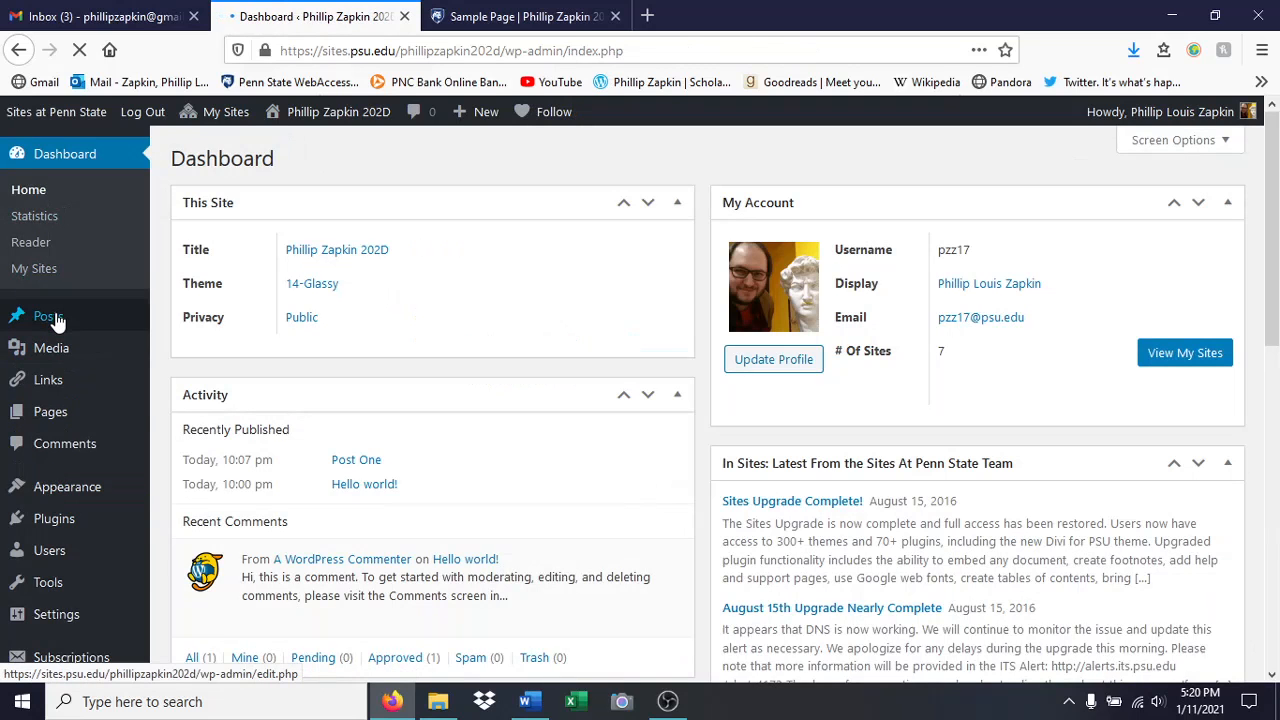
pyautogui.moveTo(55, 325)
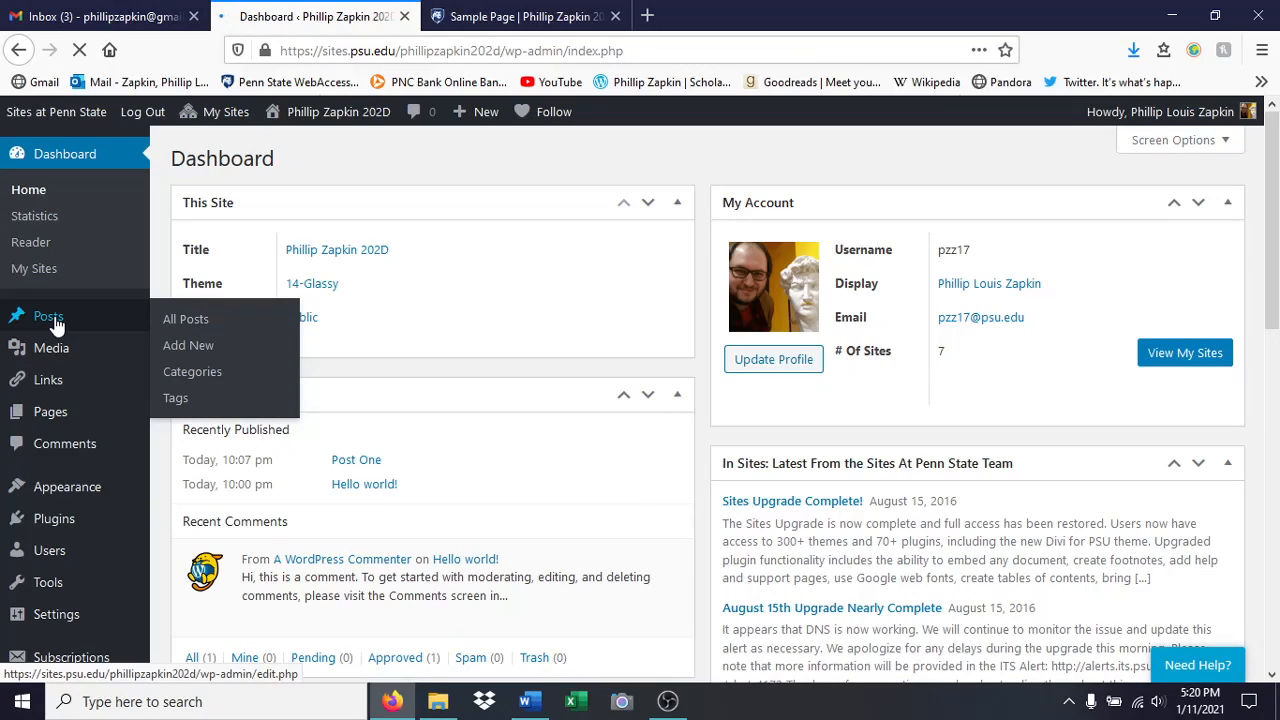
pyautogui.moveTo(52, 422)
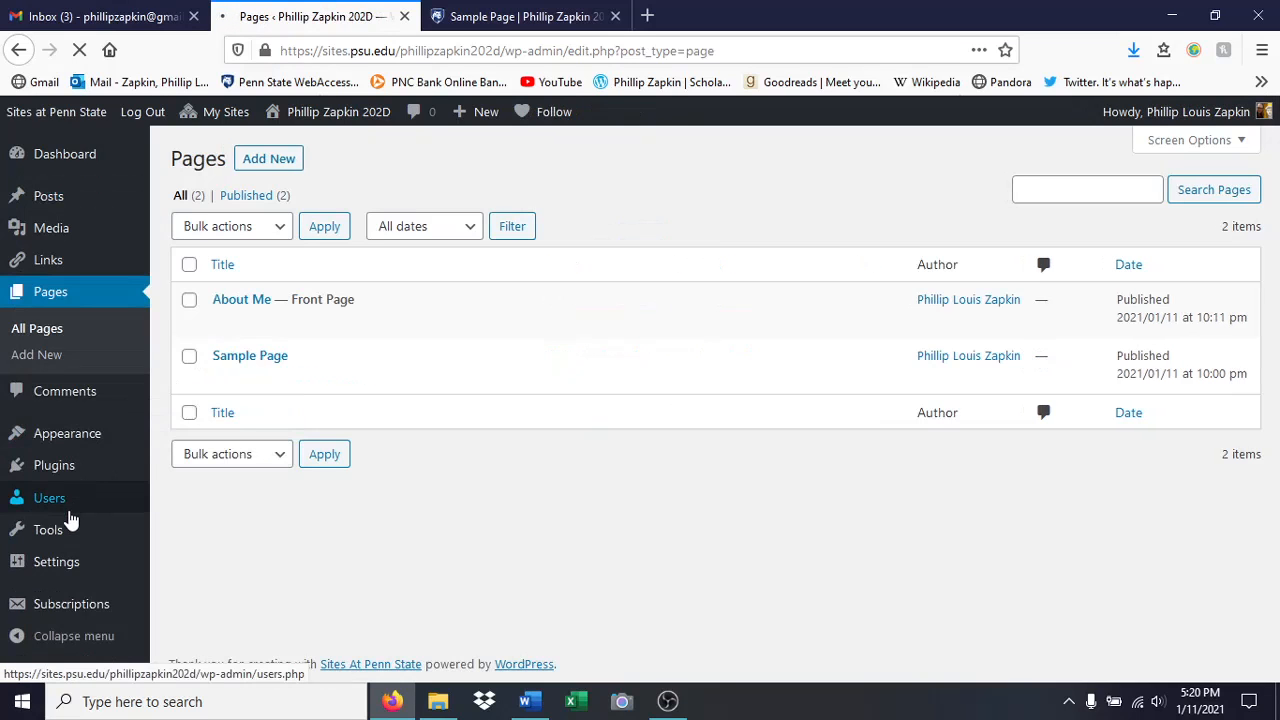
pyautogui.moveTo(103, 434)
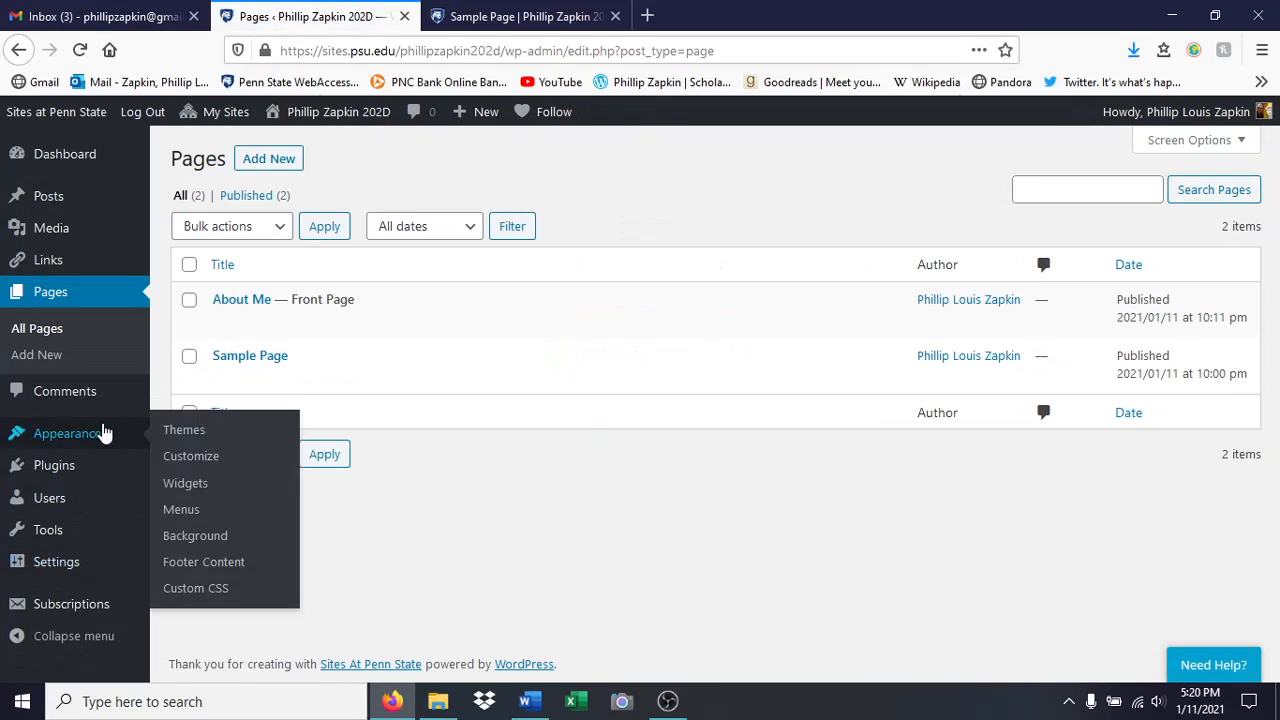